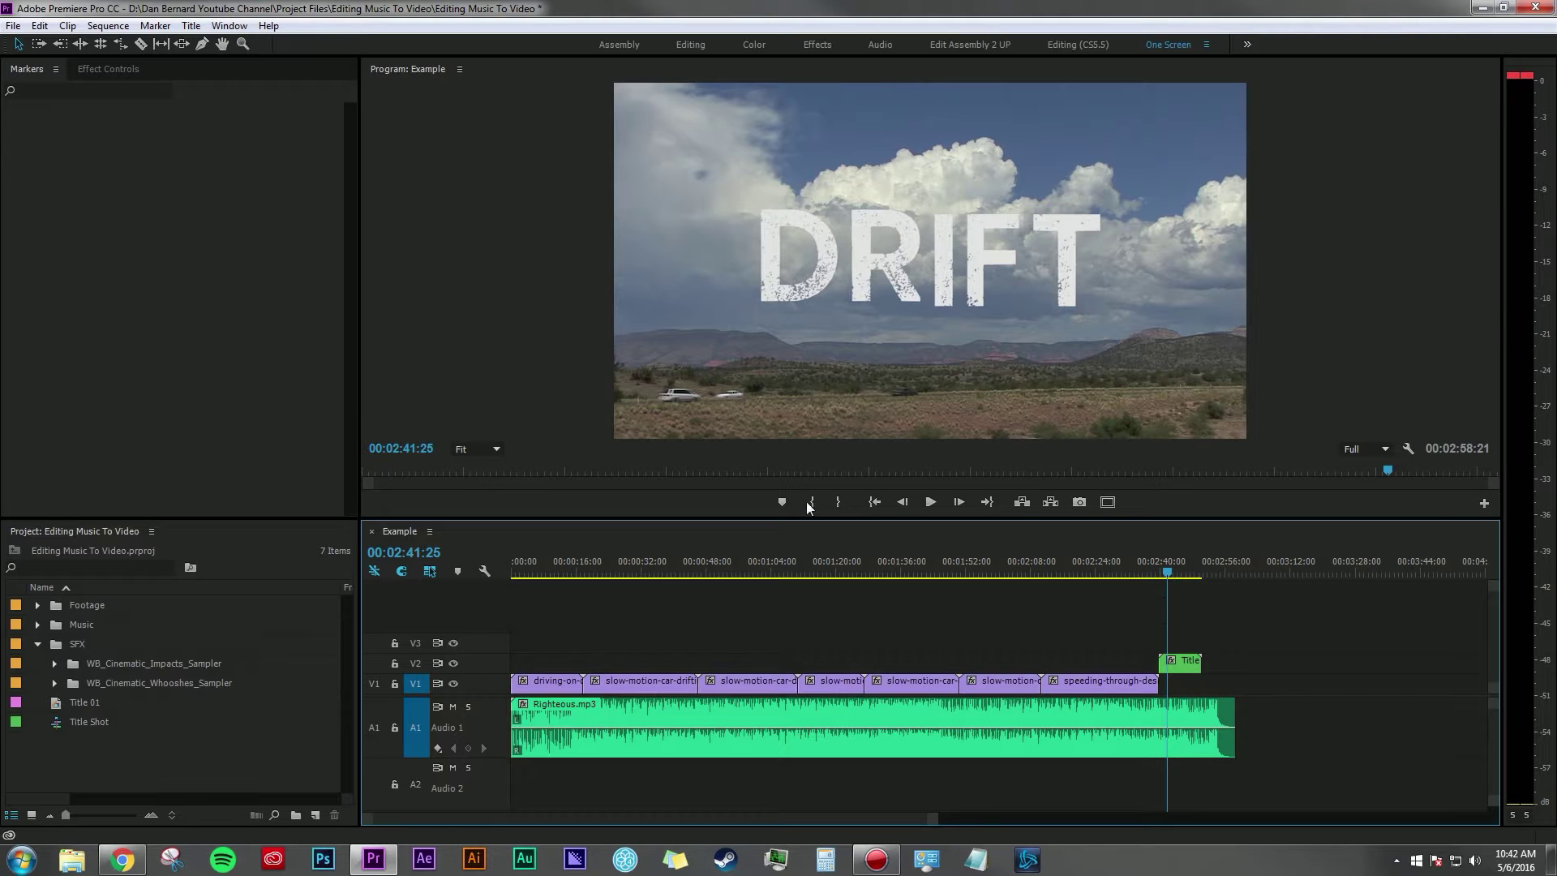
Step: Add a sequence marker labelled END spanning 00:00:10:00 to 00:00:17:24
{"action": "left_click", "coordinate": [605, 731]}
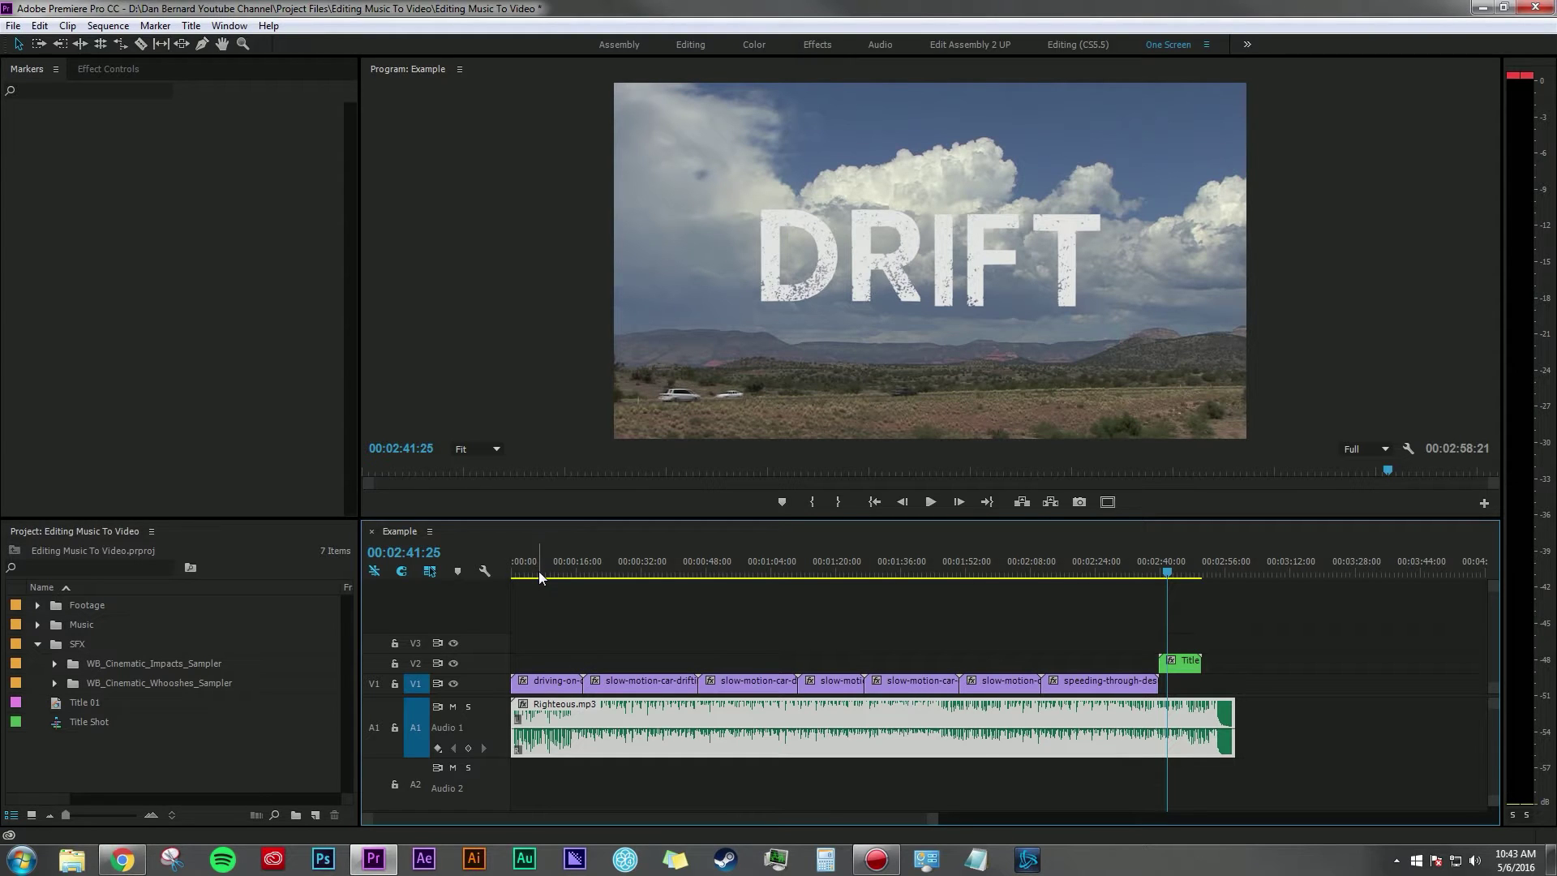
{"action": "key", "text": "Home"}
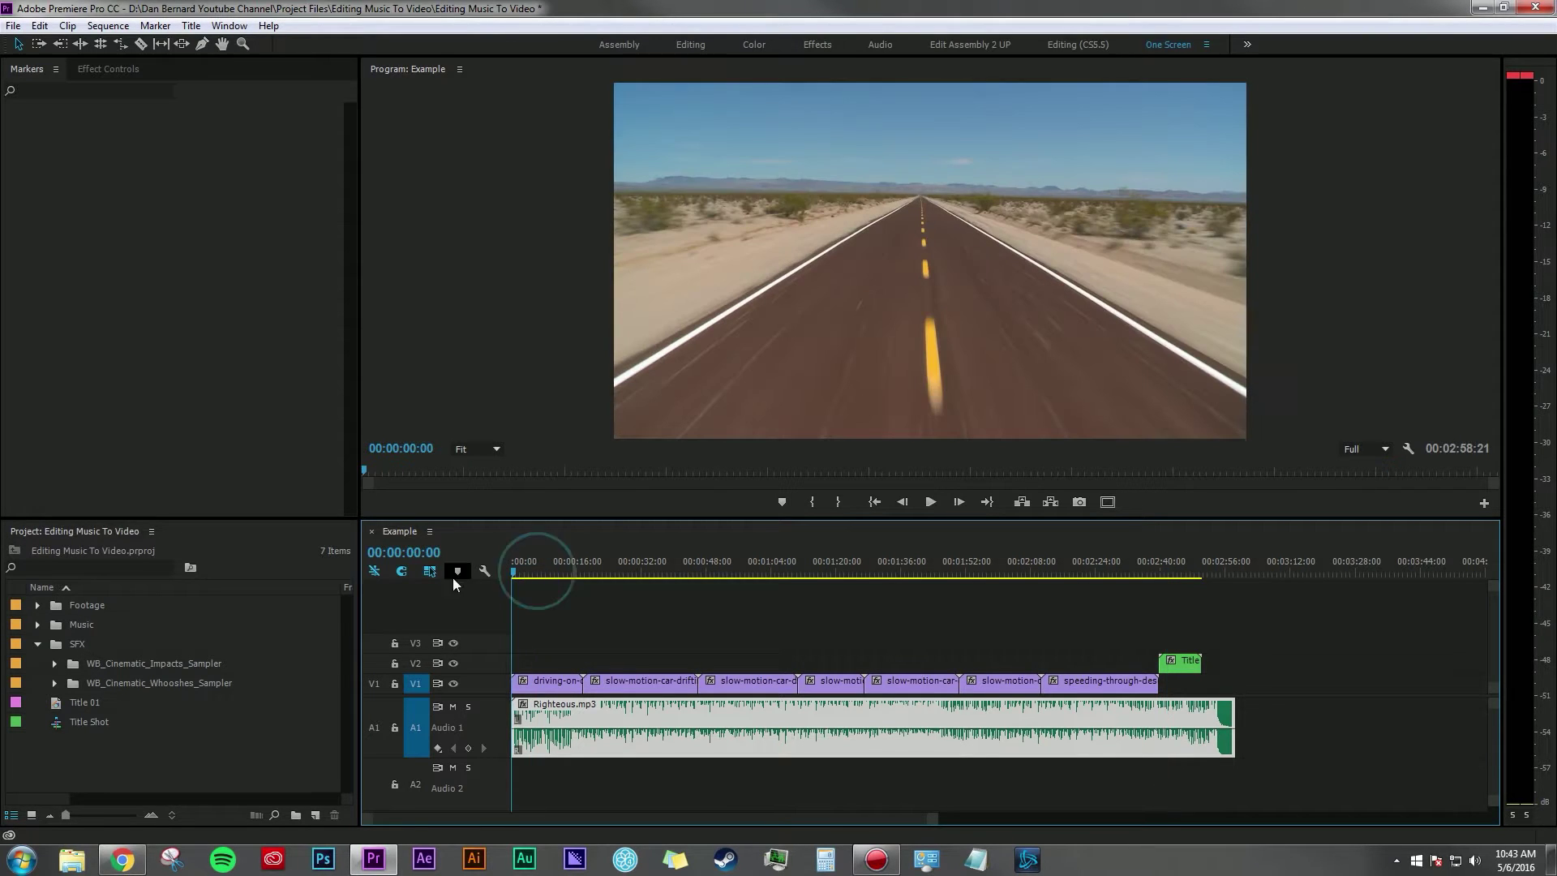
{"action": "left_click", "coordinate": [627, 606]}
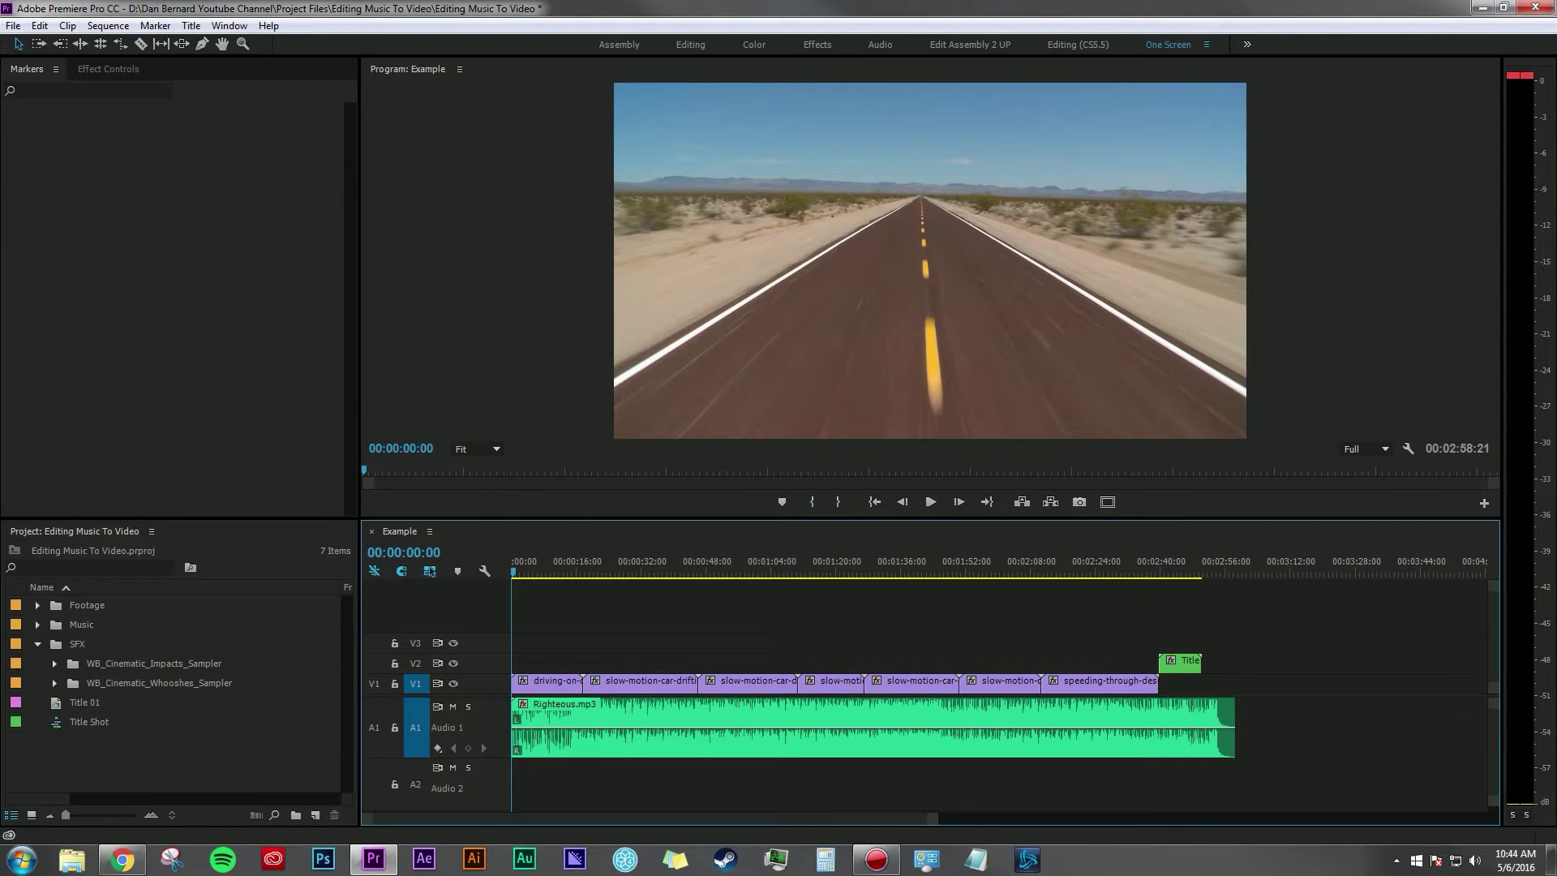
{"action": "left_click", "coordinate": [418, 552]}
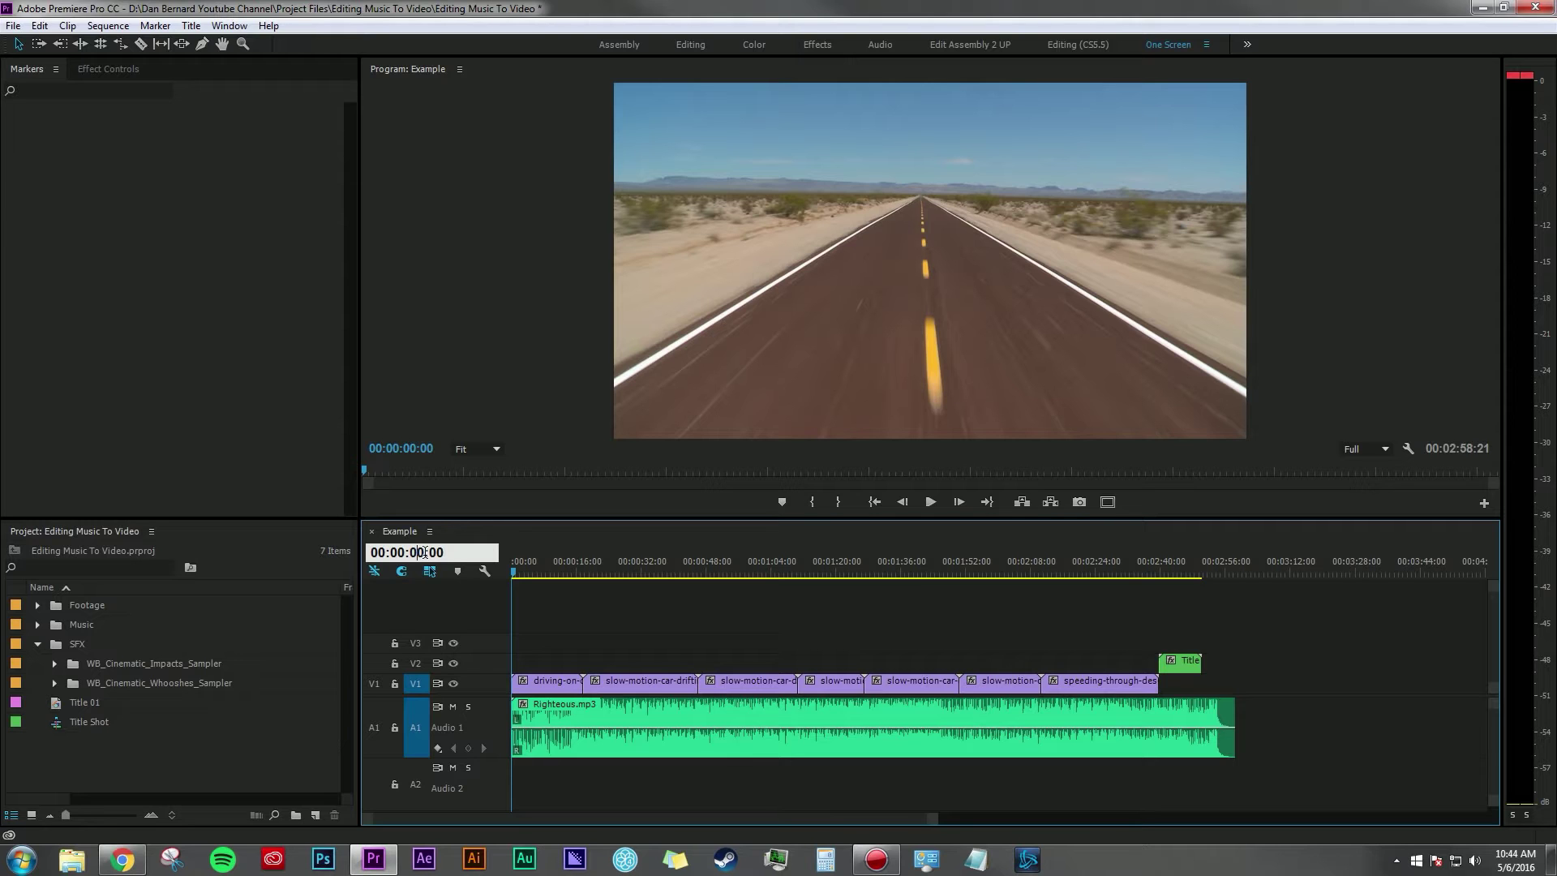
{"action": "type", "text": "1"}
{"action": "key", "text": "Return"}
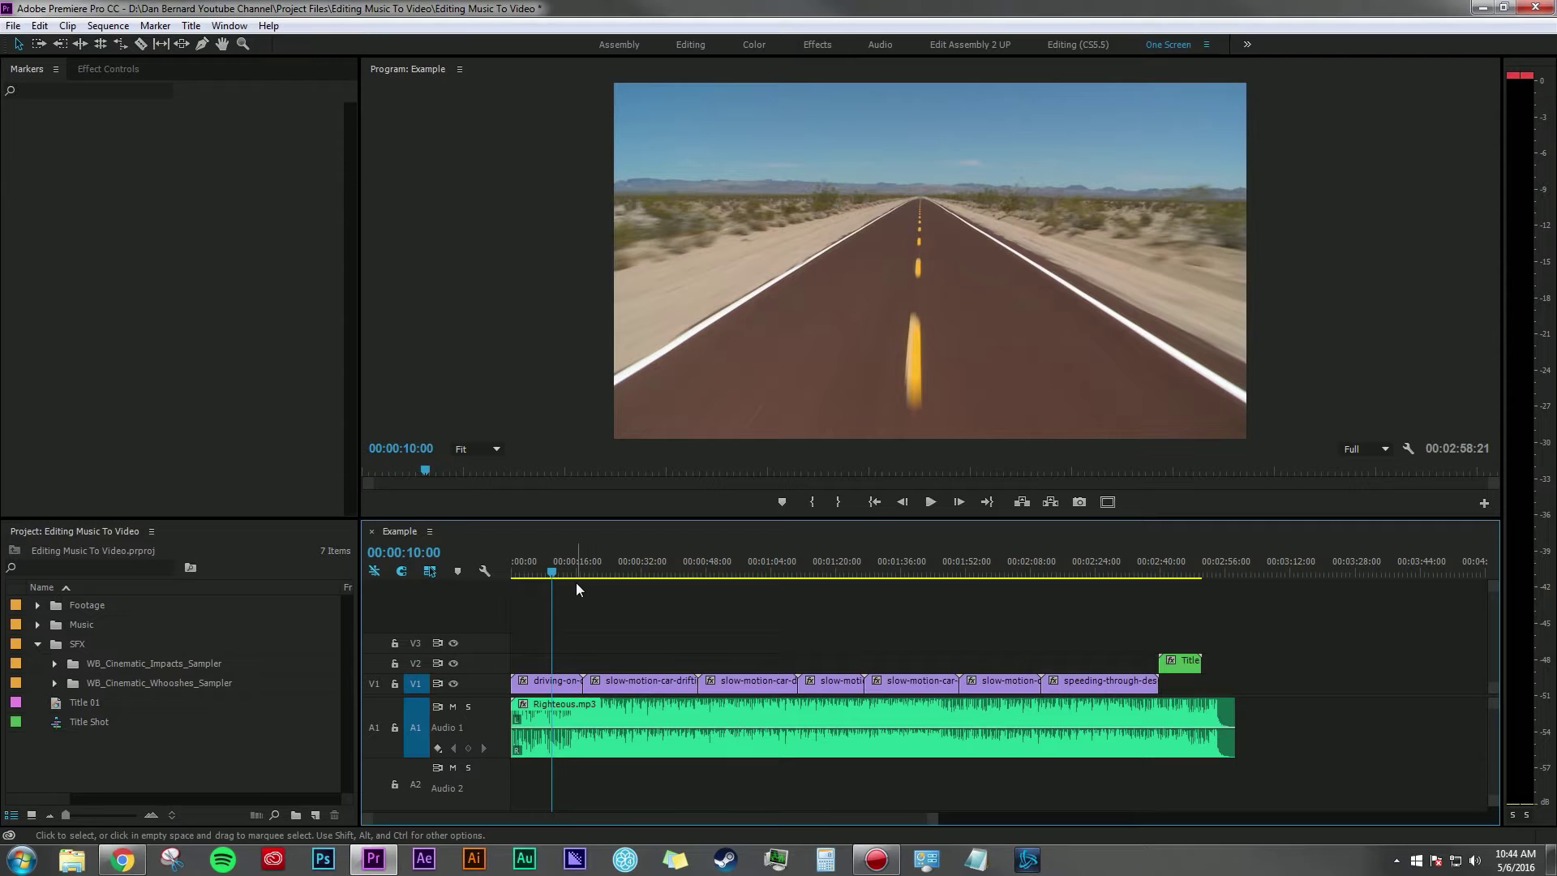
{"action": "key", "text": "m"}
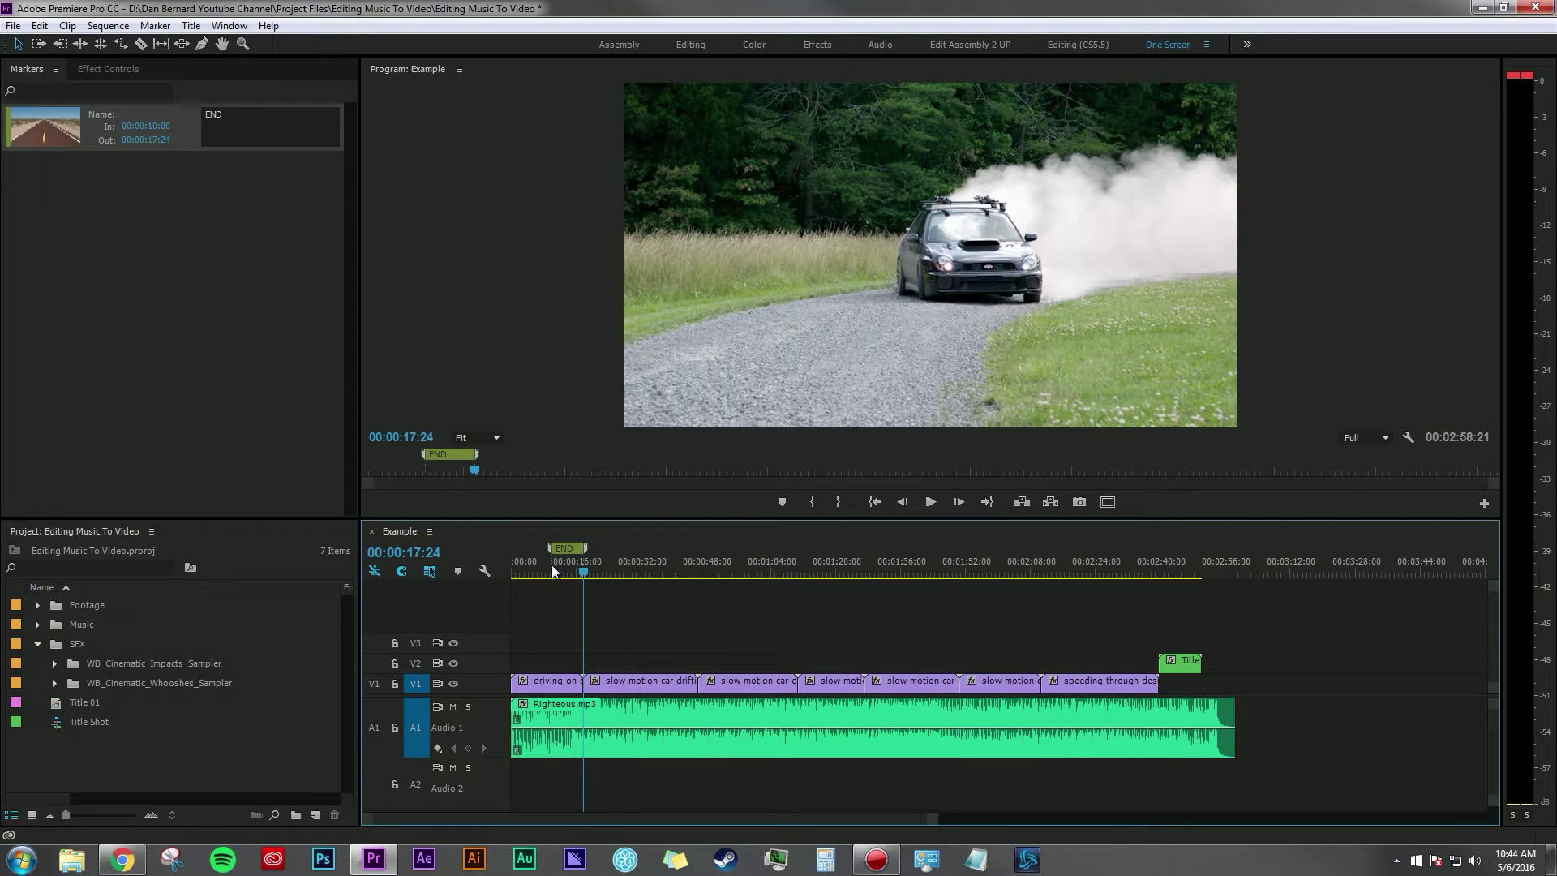
{"action": "left_click", "coordinate": [552, 571]}
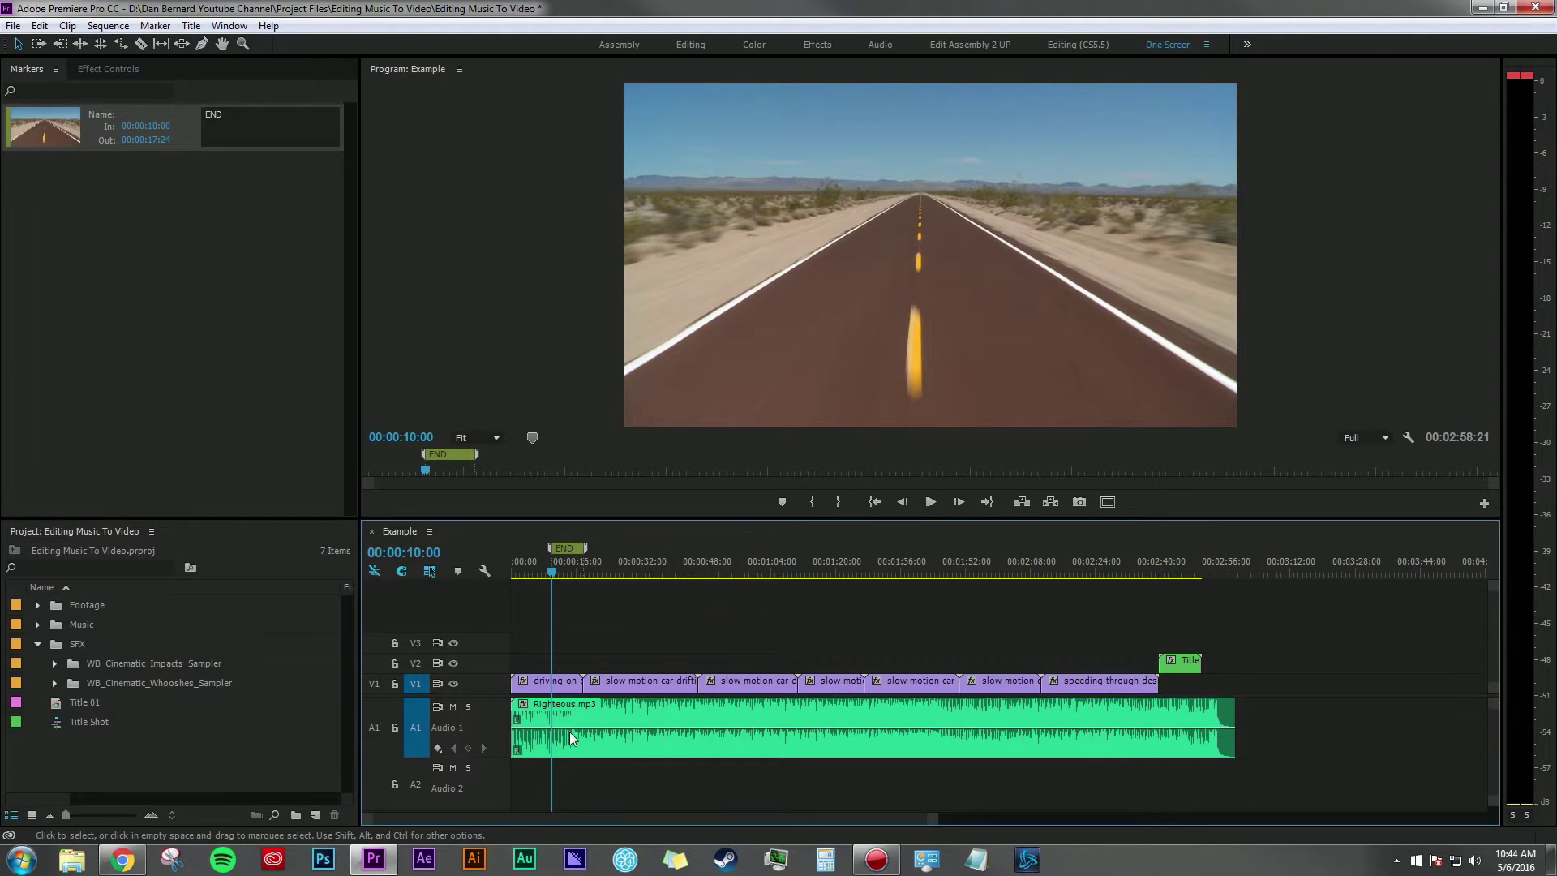
Step: Mute the Audio 1 track and scrub through the car footage on V1 to find usable shots
{"action": "mouse_move", "coordinate": [587, 725]}
{"action": "left_click", "coordinate": [453, 706]}
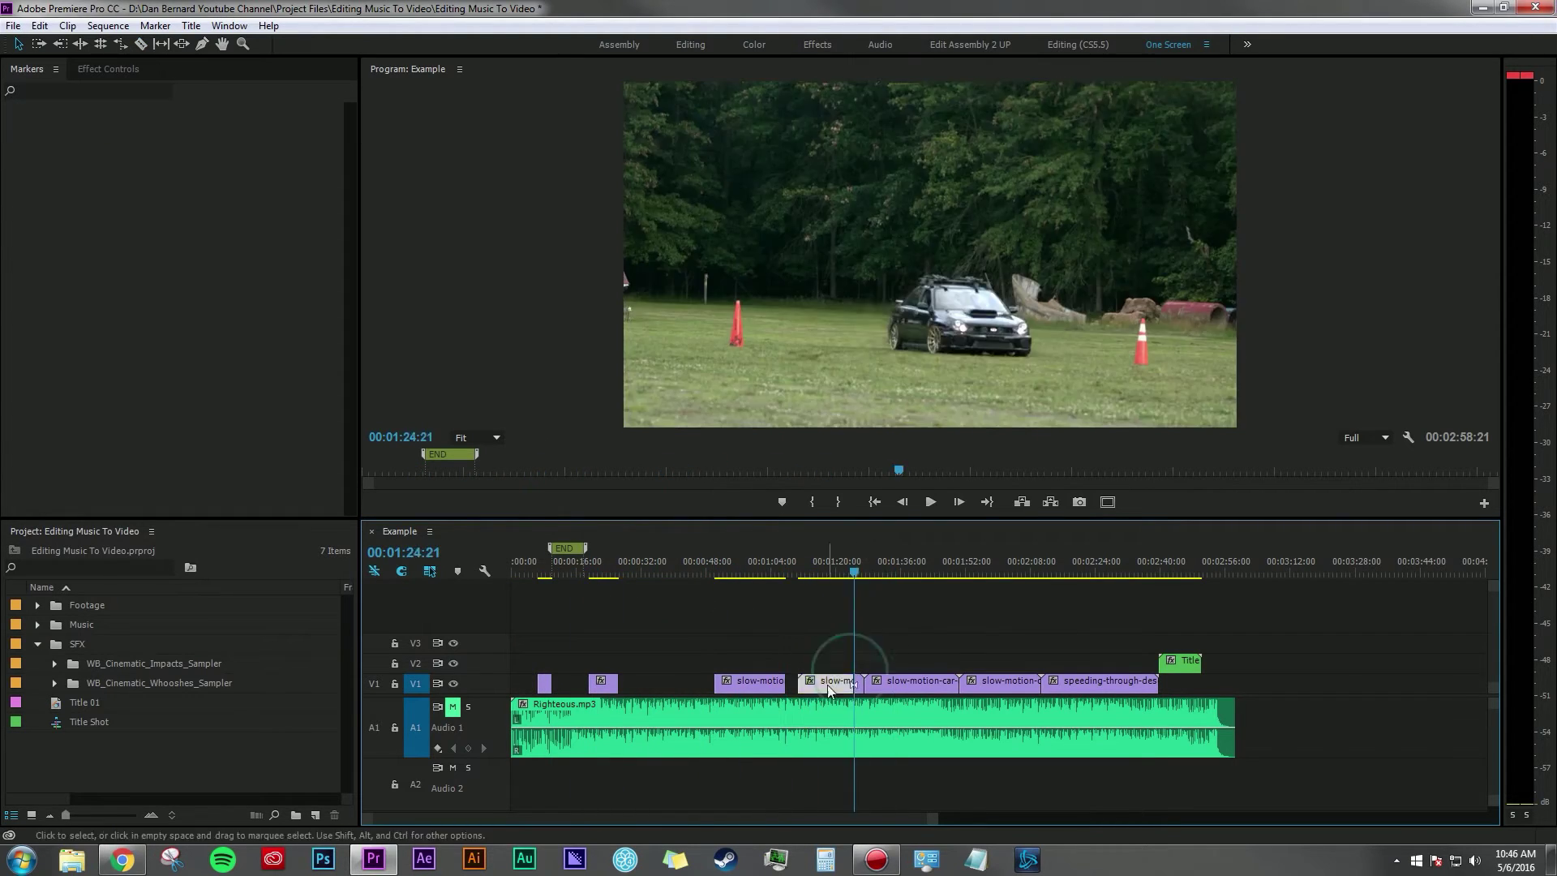
{"action": "left_click", "coordinate": [1030, 573]}
{"action": "left_click_drag", "start_coordinate": [1029, 572], "coordinate": [1093, 582]}
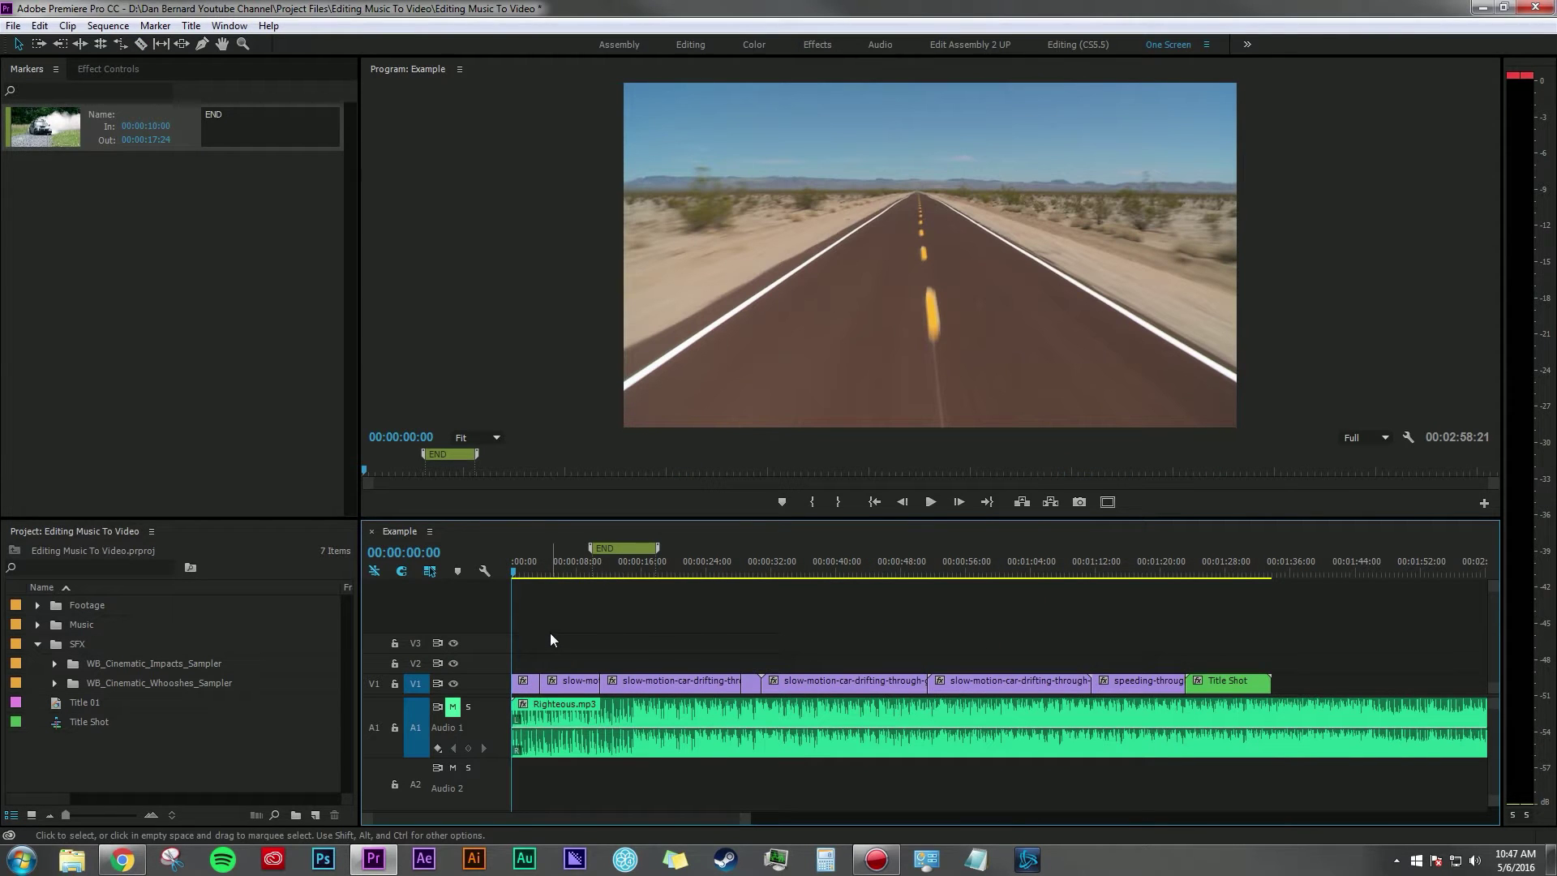
Step: Play the Righteous.mp3 music through from the start of the sequence to review its sections
{"action": "key", "text": "minus"}
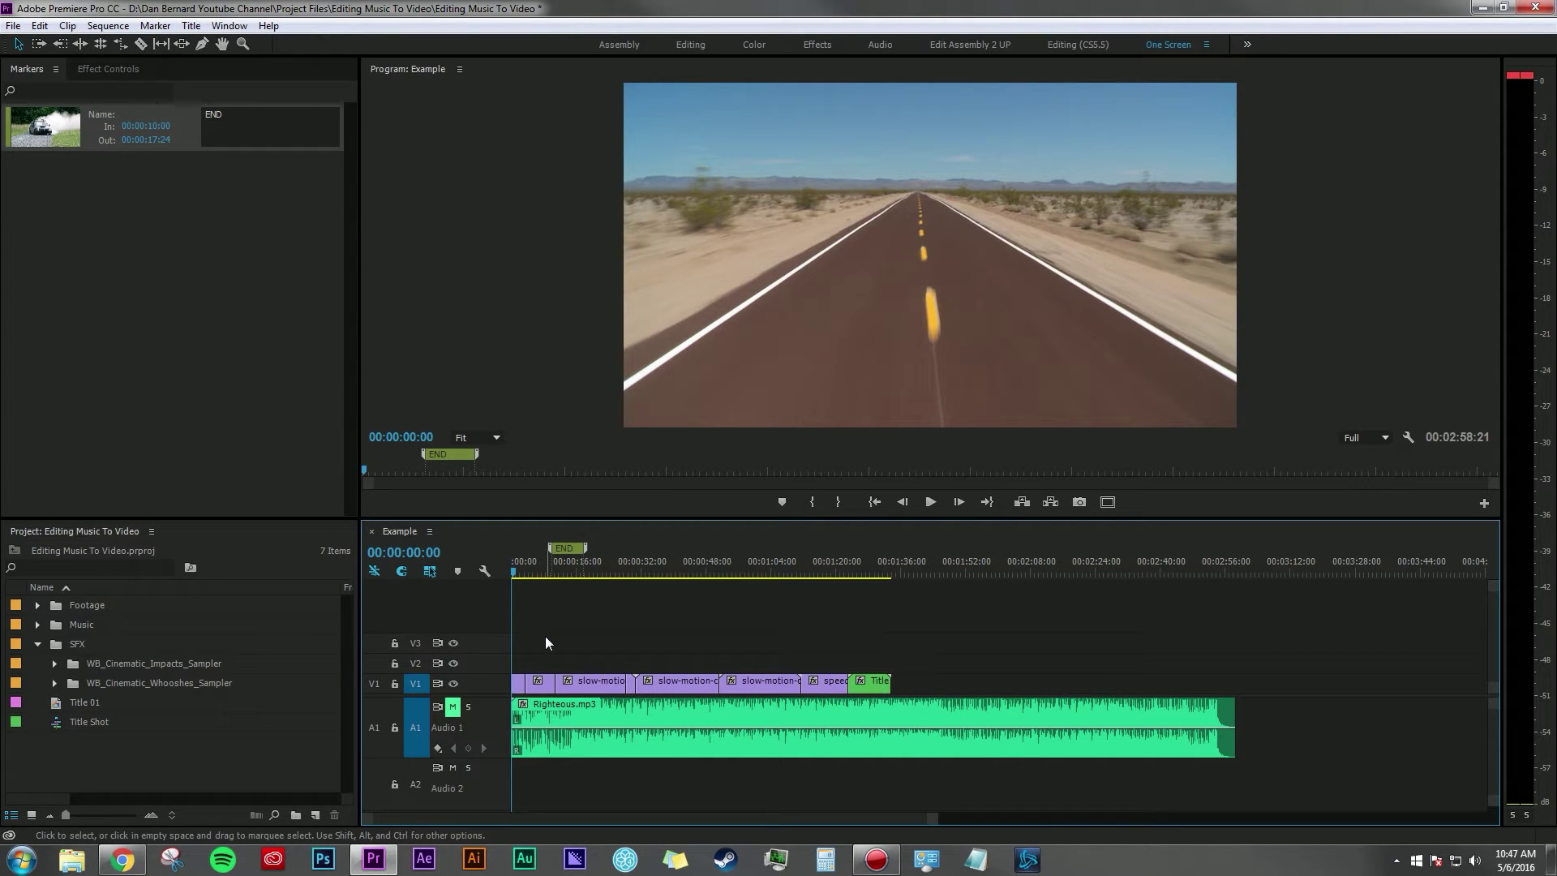
{"action": "key", "text": "space"}
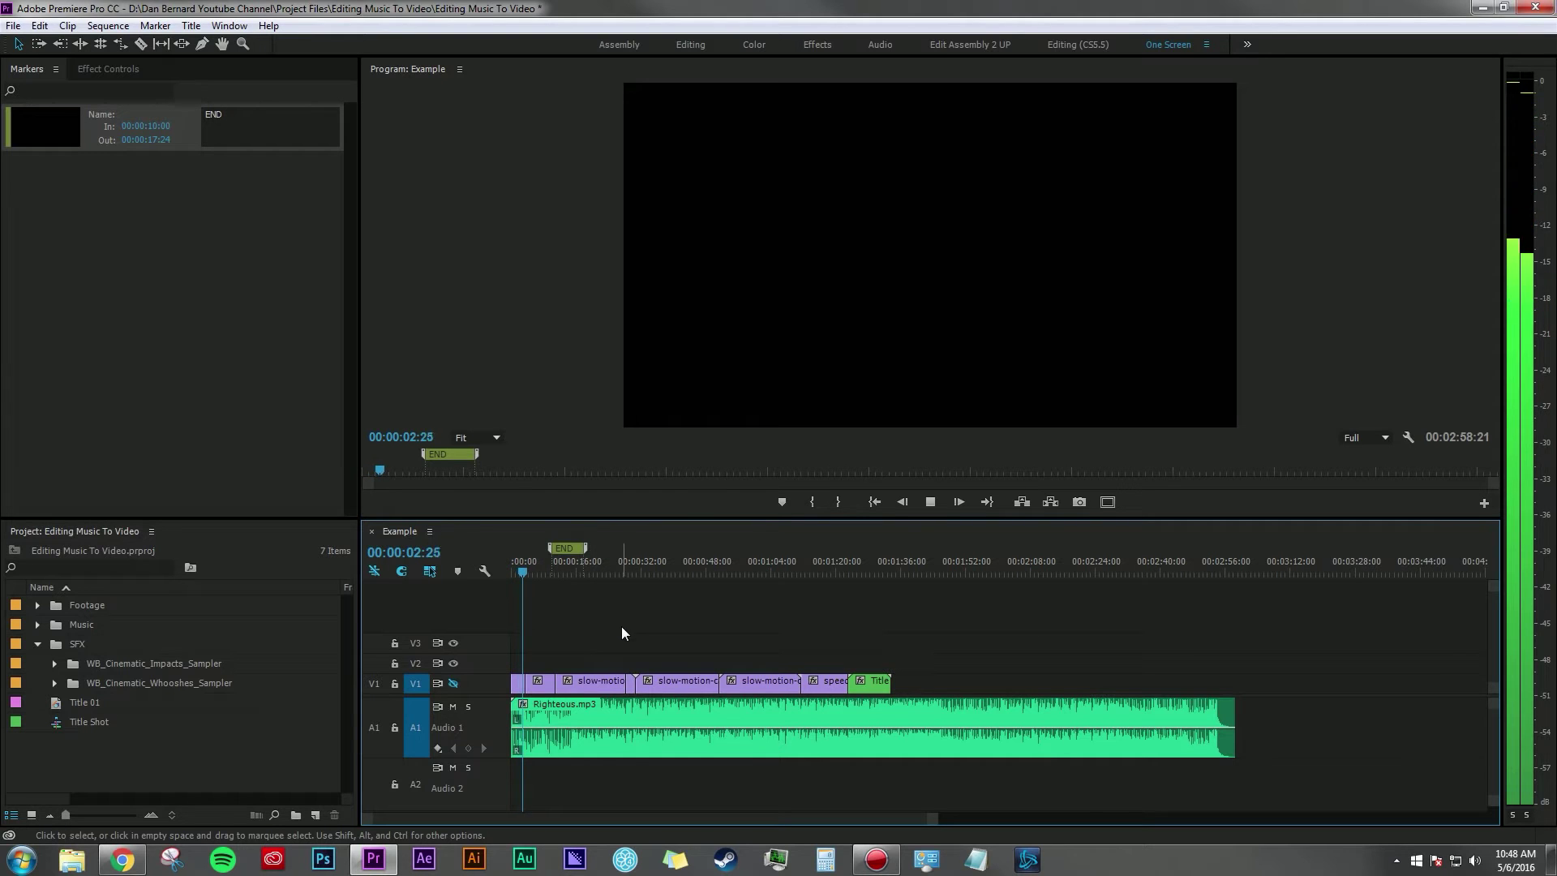
{"action": "key", "text": "equal"}
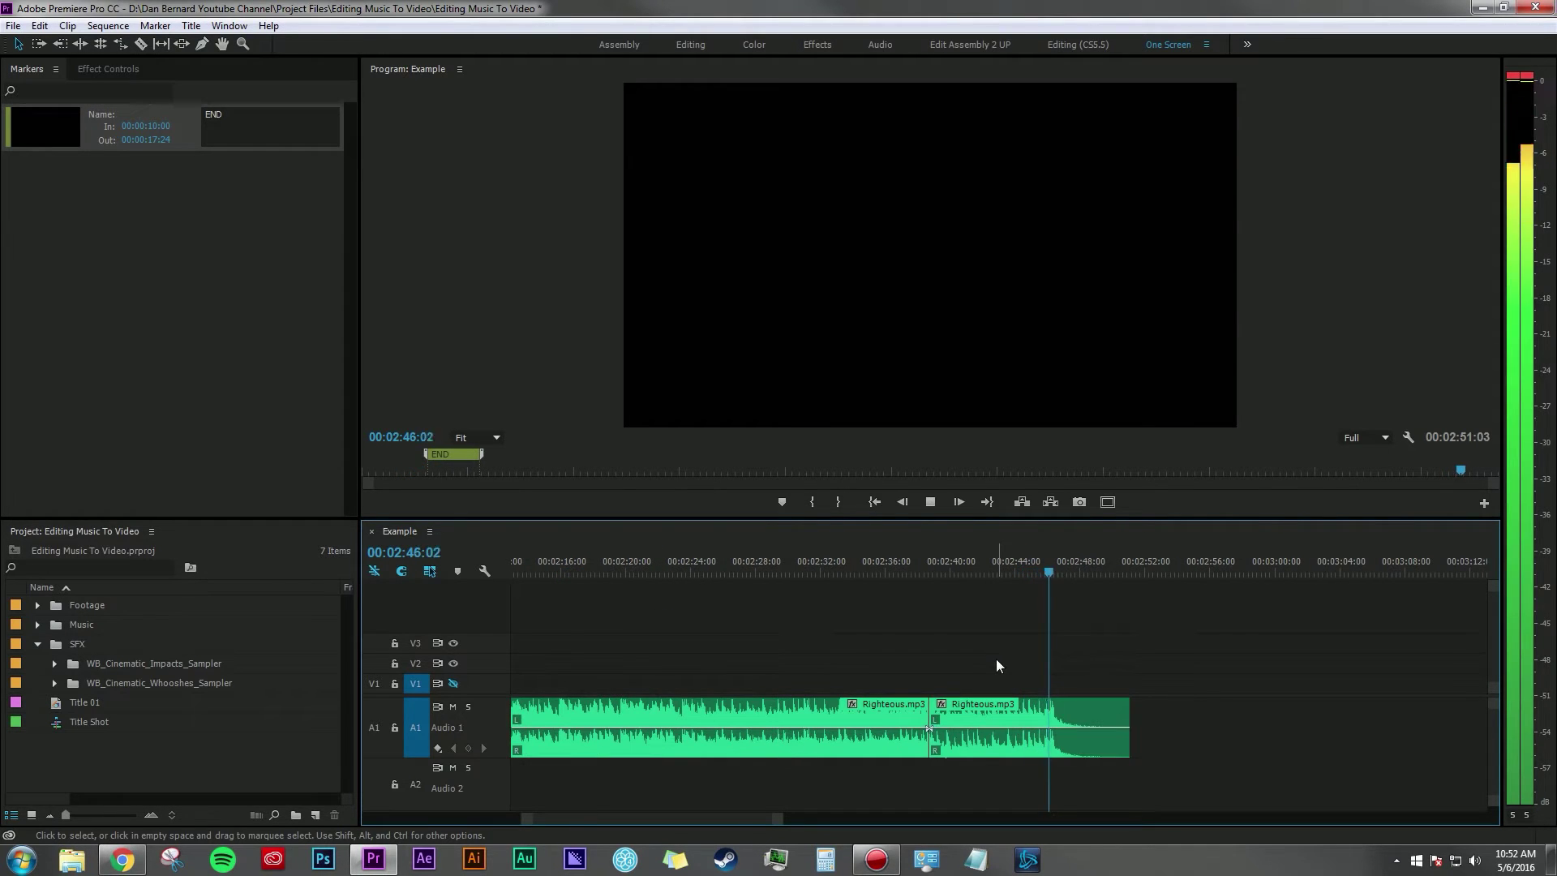
{"action": "key", "text": "space"}
Step: Move every Righteous.mp3 segment except the ending one from Audio 1 down to Audio 2
{"action": "key", "text": "minus"}
{"action": "key", "text": "minus"}
{"action": "key", "text": "minus"}
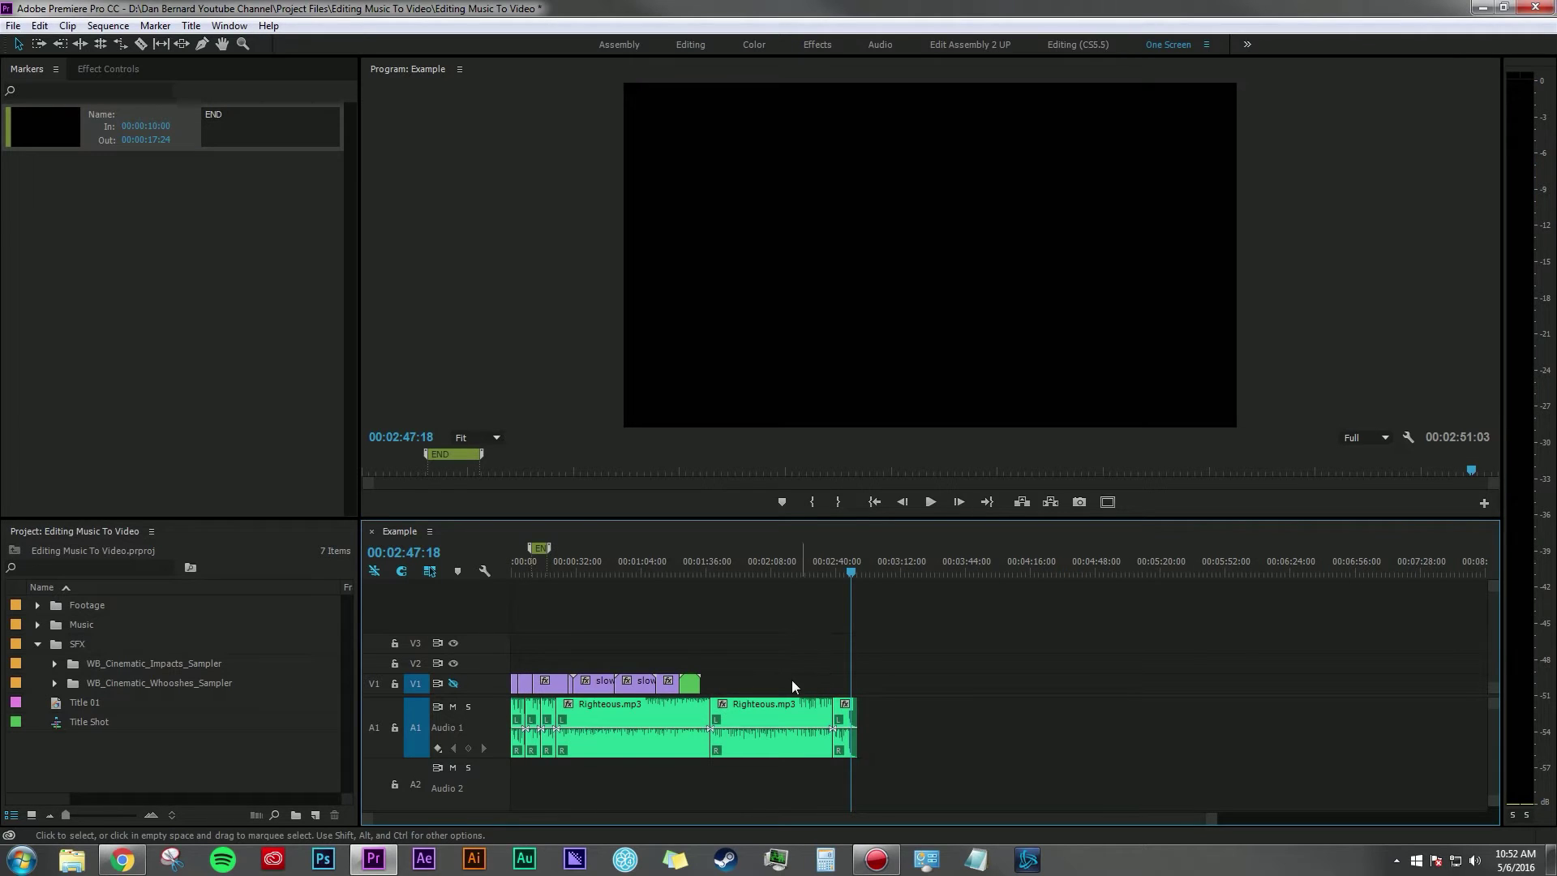
{"action": "left_click_drag", "start_coordinate": [741, 772], "coordinate": [506, 720]}
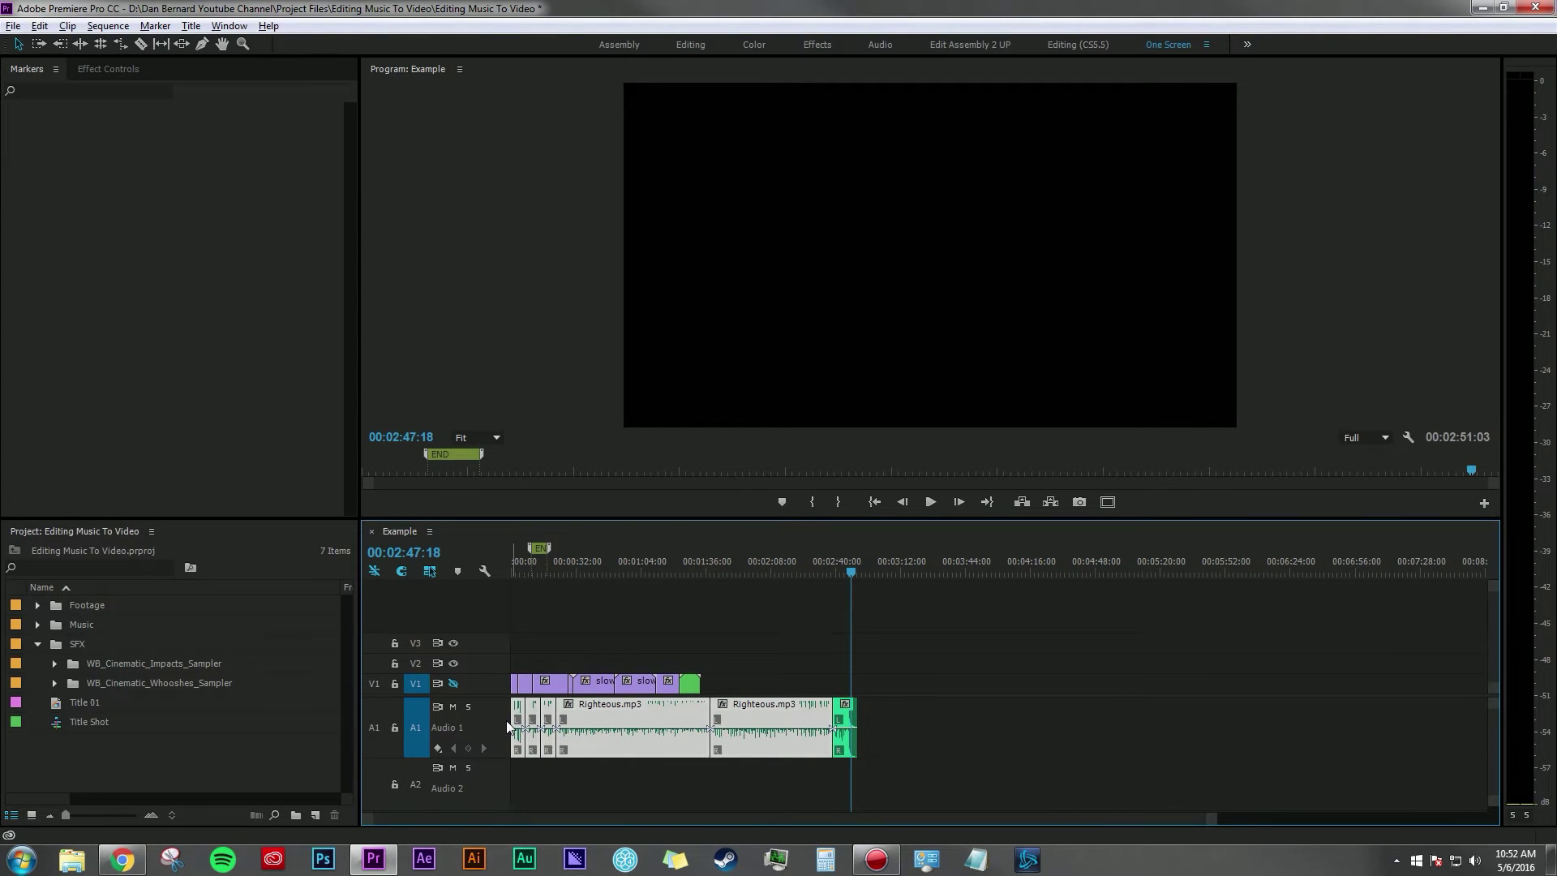
{"action": "key", "text": "alt+Down"}
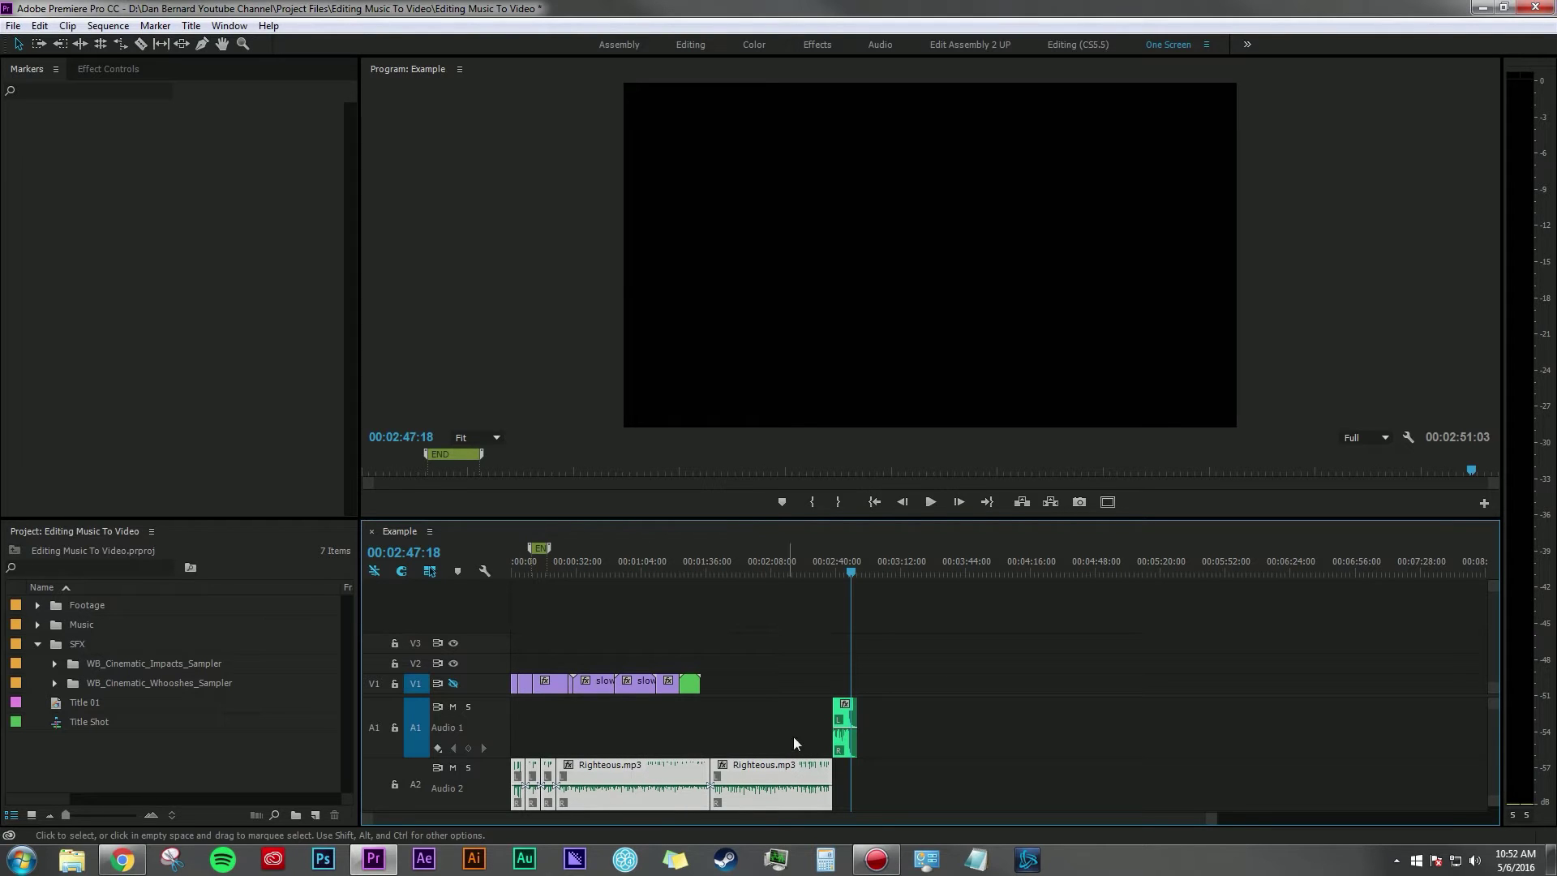
Step: Move the ending music segment near the start of the sequence on Audio 1 and trim its beginning
{"action": "left_click_drag", "start_coordinate": [850, 715], "coordinate": [541, 709]}
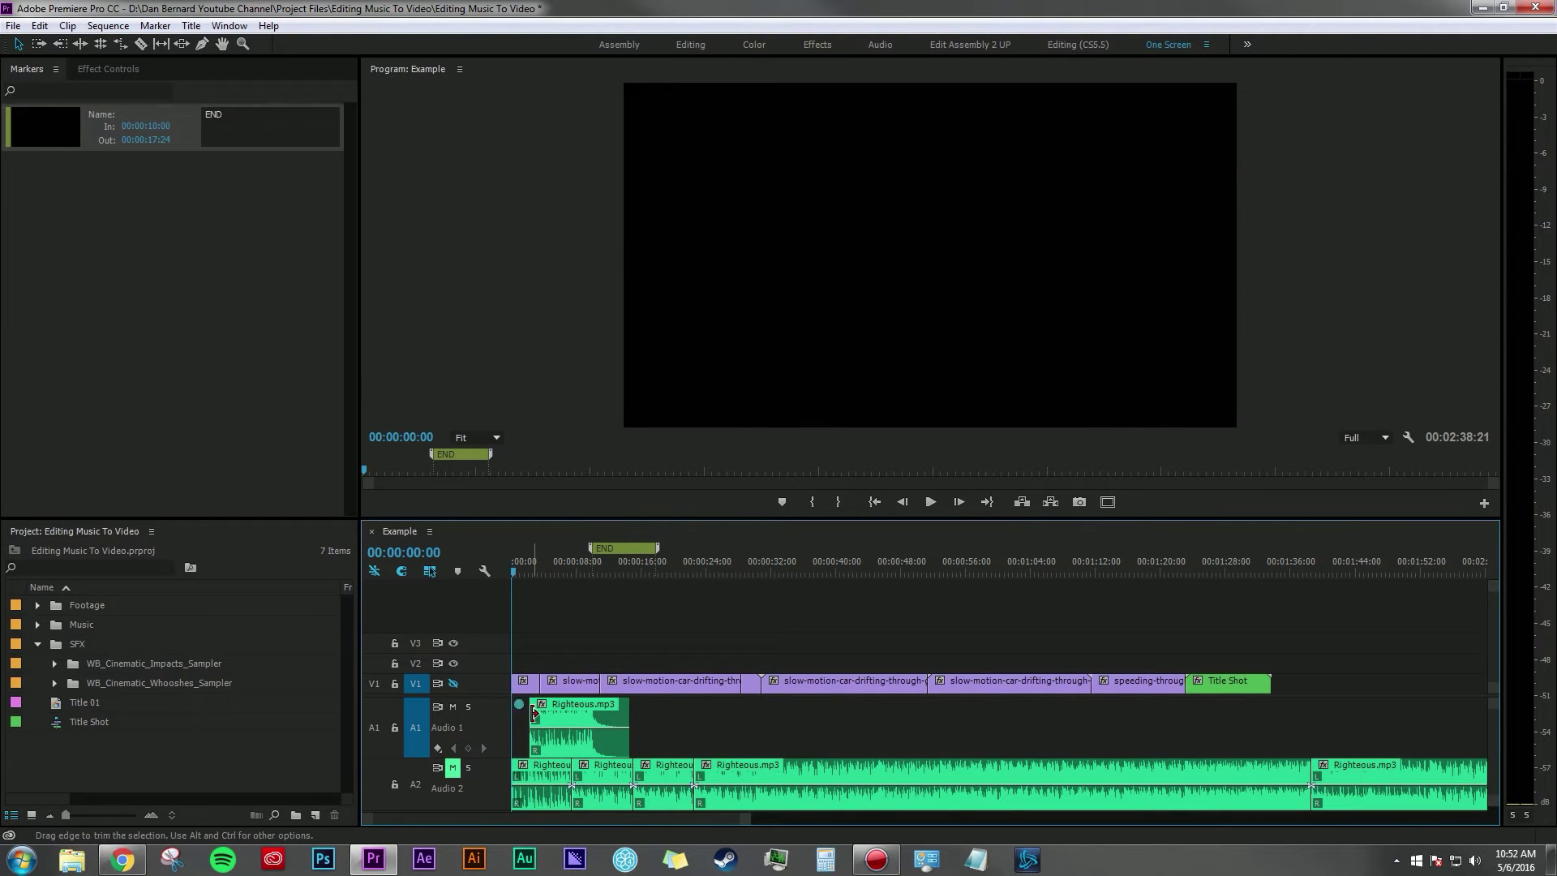
{"action": "left_click_drag", "start_coordinate": [531, 713], "coordinate": [557, 712]}
{"action": "key", "text": "minus"}
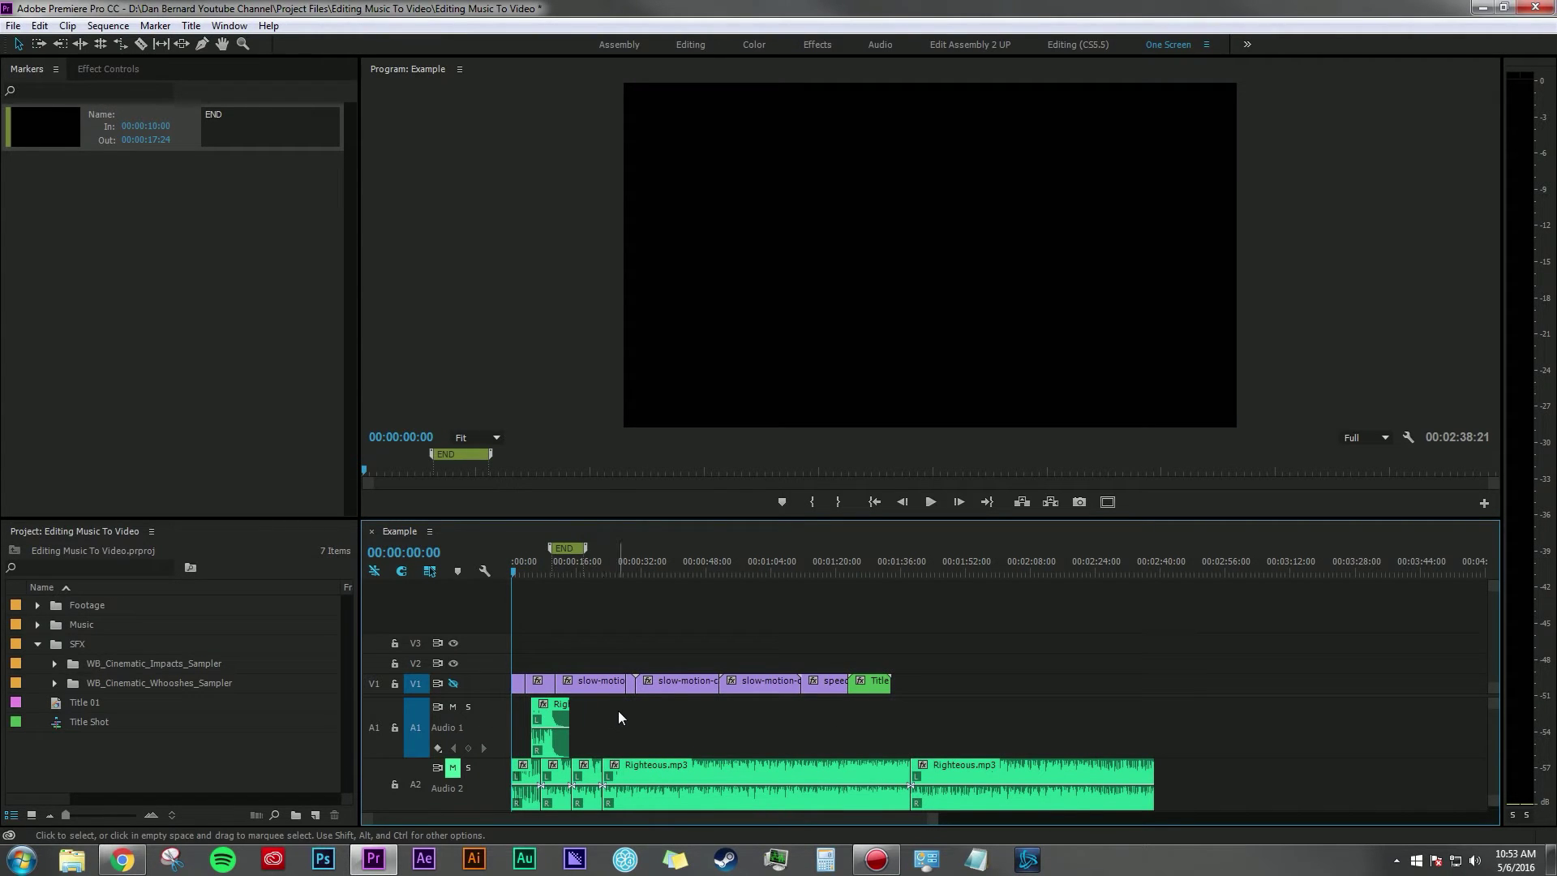
{"action": "key", "text": "equal"}
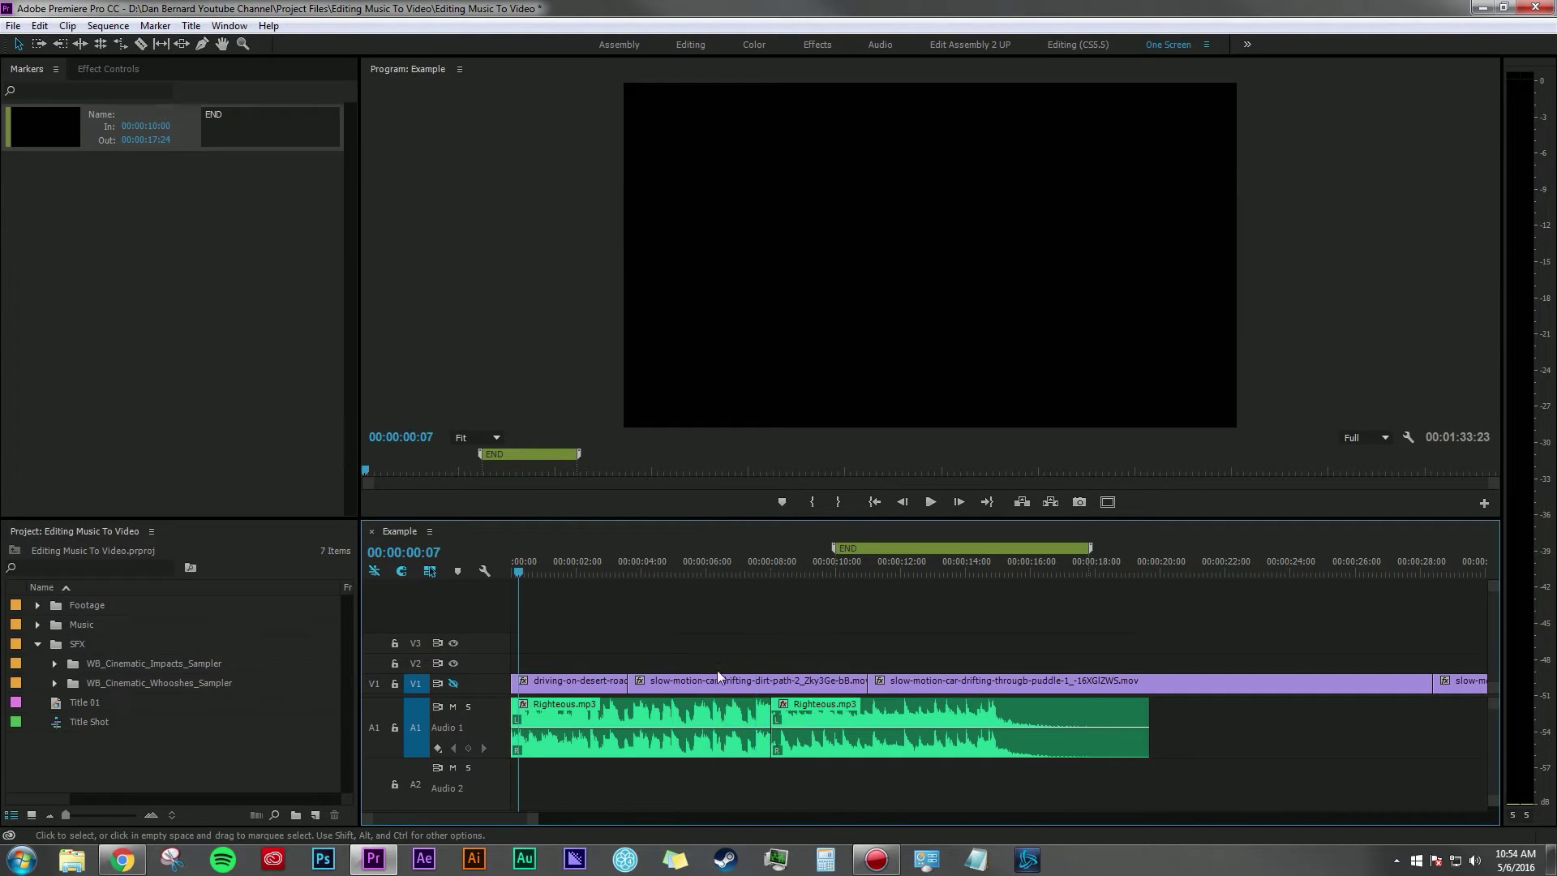
Step: Trim the opening and ending Righteous.mp3 clips on Audio 1 so they meet at about 00:00:08:01
{"action": "left_click", "coordinate": [823, 711]}
{"action": "left_click", "coordinate": [829, 639]}
{"action": "key", "text": "Home"}
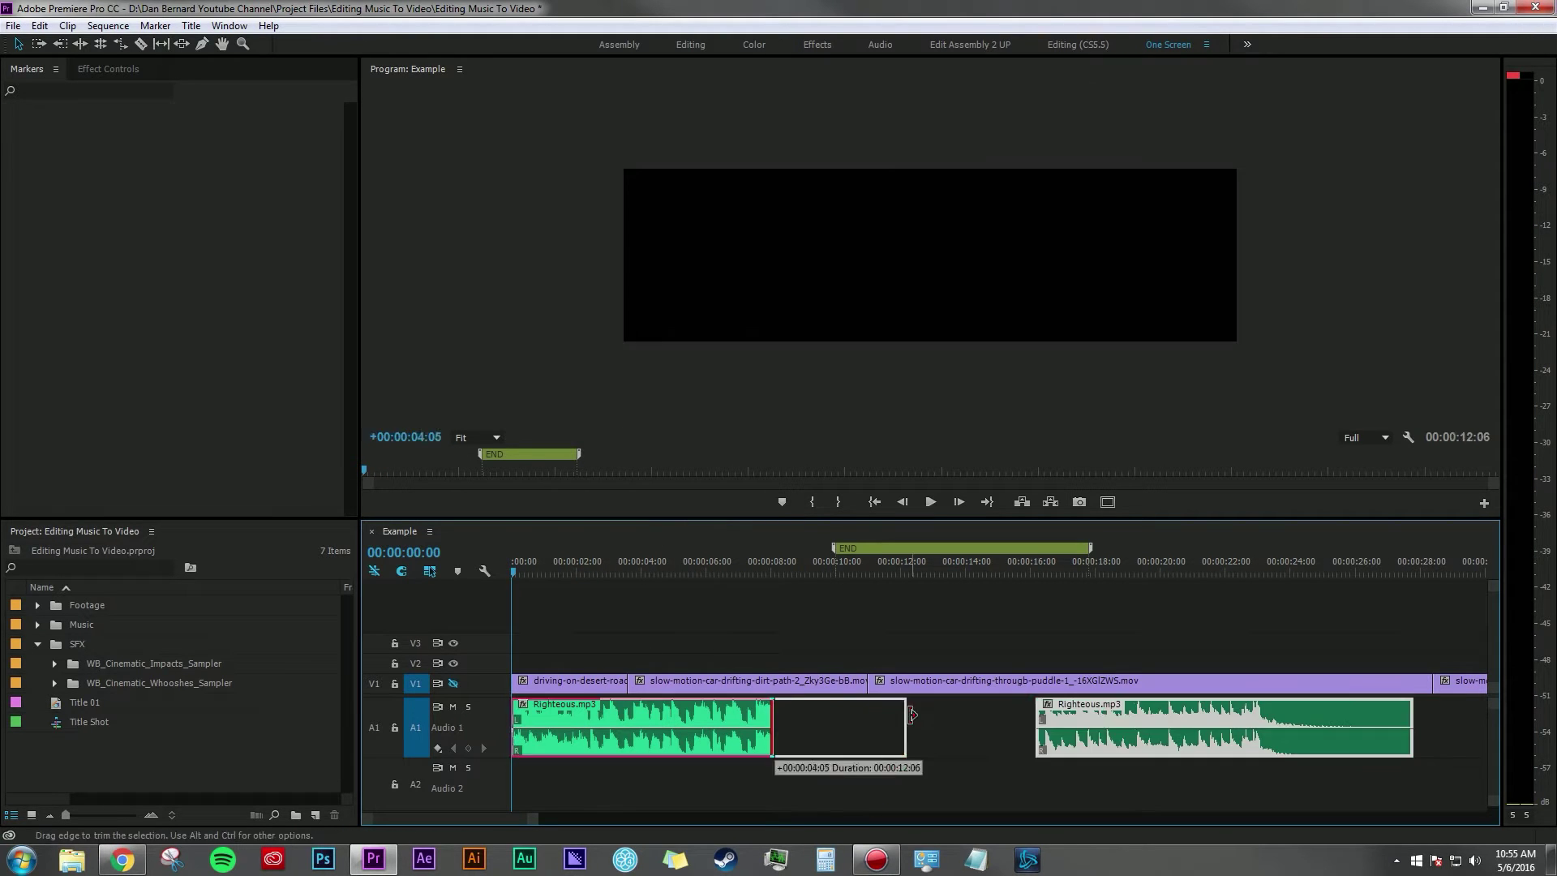
Step: Play the music from the start and add a sequence marker on each beat
{"action": "key", "text": "space"}
{"action": "key", "text": "m"}
{"action": "key", "text": "m"}
{"action": "key", "text": "m"}
{"action": "key", "text": "m"}
{"action": "key", "text": "m"}
{"action": "key", "text": "m"}
{"action": "key", "text": "m"}
{"action": "key", "text": "m"}
{"action": "key", "text": "m"}
{"action": "key", "text": "m"}
{"action": "key", "text": "m"}
{"action": "key", "text": "m"}
{"action": "key", "text": "m"}
{"action": "key", "text": "m"}
{"action": "key", "text": "m"}
{"action": "key", "text": "m"}
{"action": "key", "text": "m"}
{"action": "key", "text": "m"}
{"action": "key", "text": "m"}
{"action": "key", "text": "m"}
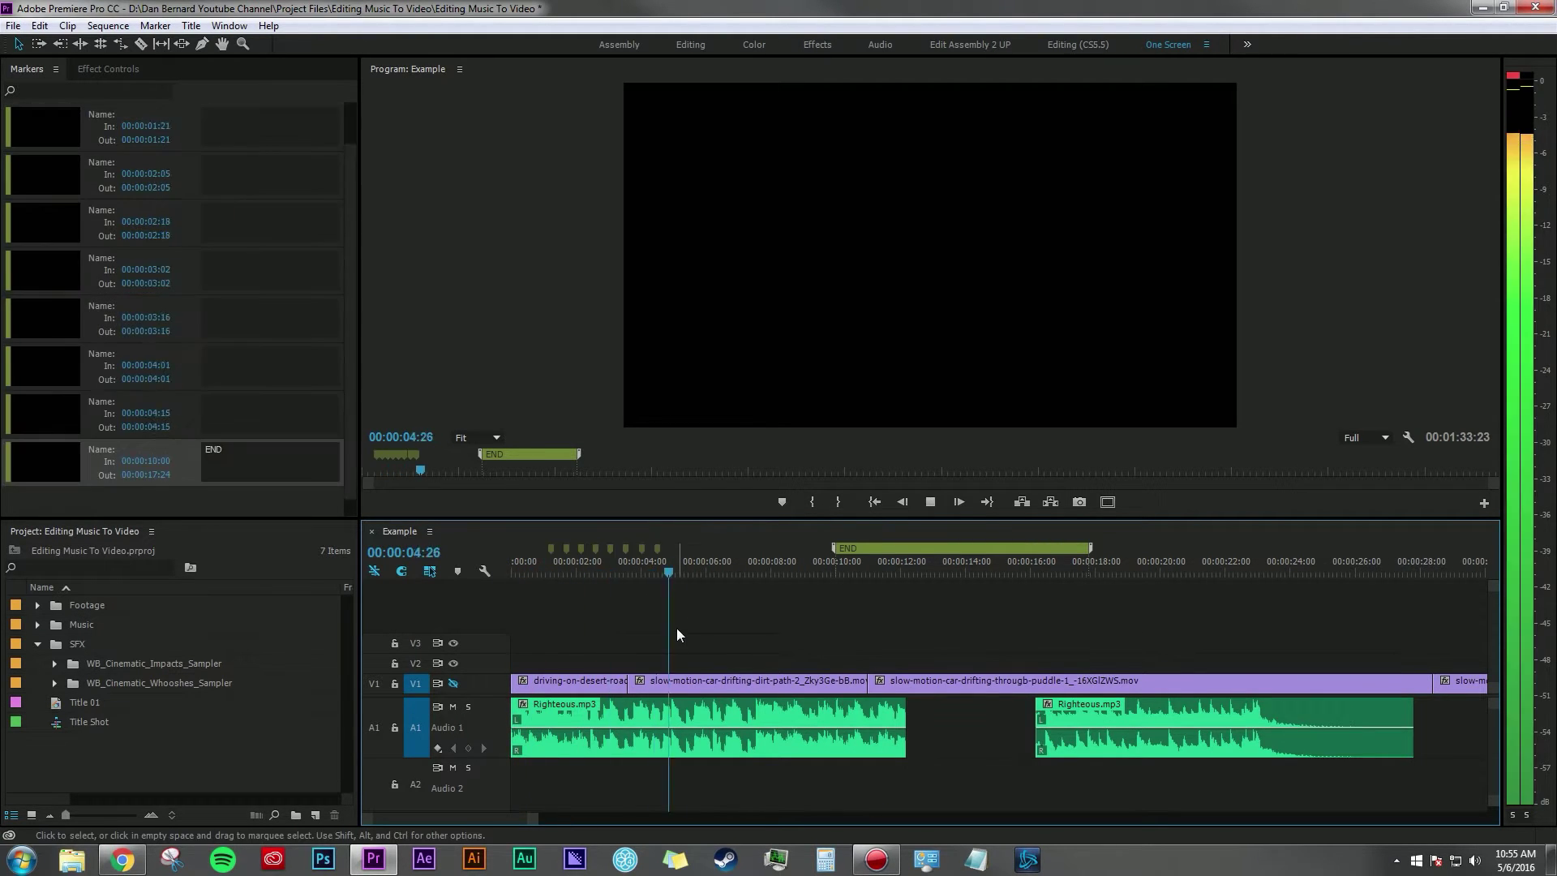
{"action": "key", "text": "space"}
Step: Delete the duplicate beat marker beside the one at 00:00:01:07
{"action": "key", "text": "Home"}
{"action": "key", "text": "equal"}
{"action": "left_click", "coordinate": [613, 559]}
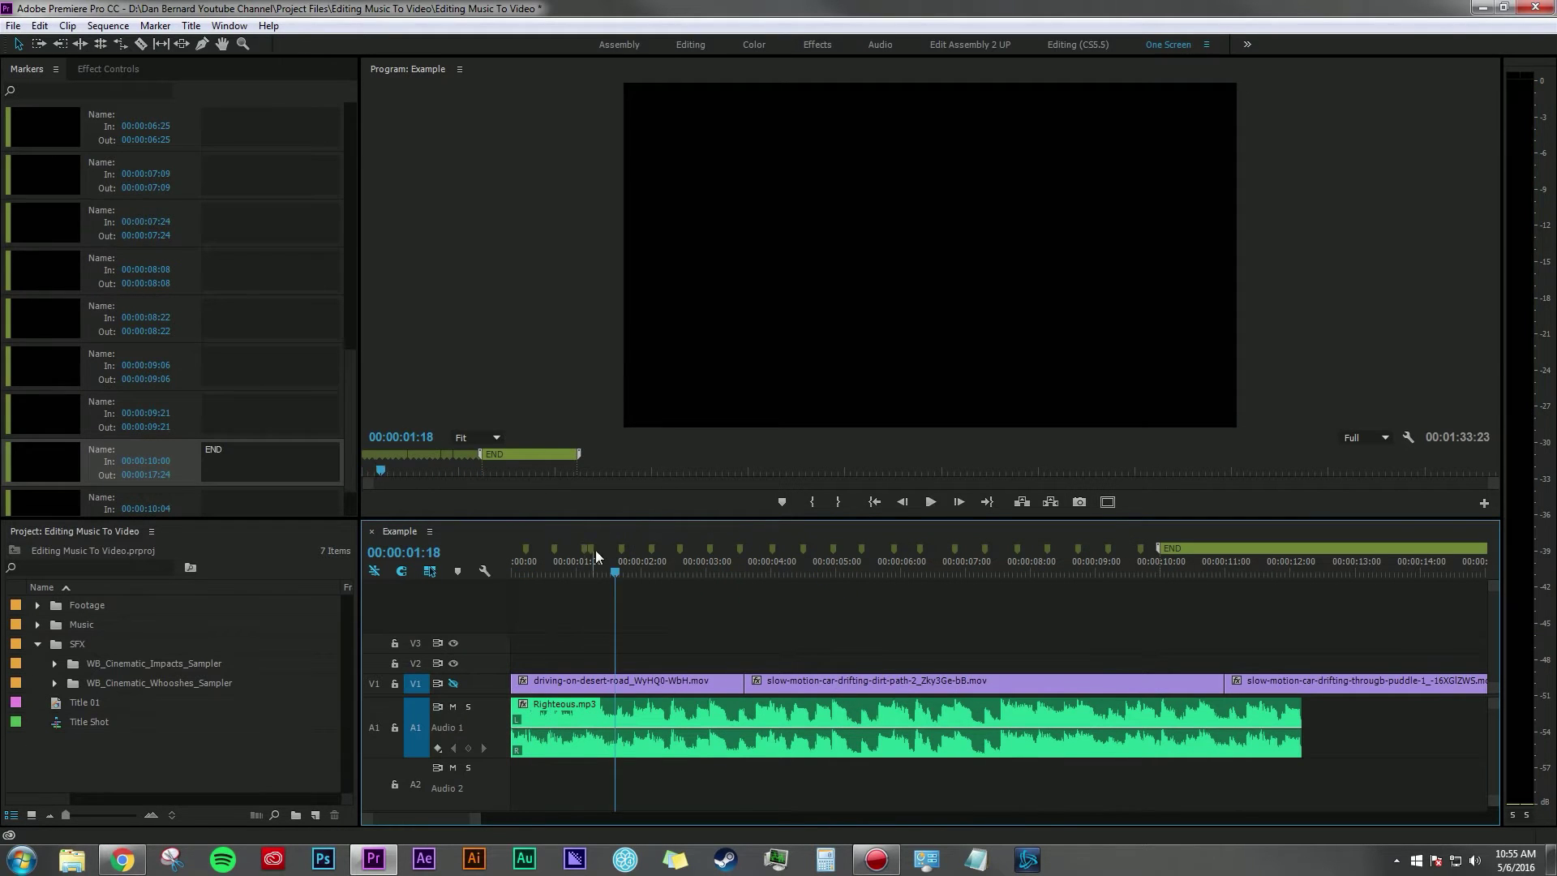
{"action": "left_click", "coordinate": [586, 551]}
{"action": "right_click", "coordinate": [587, 555]}
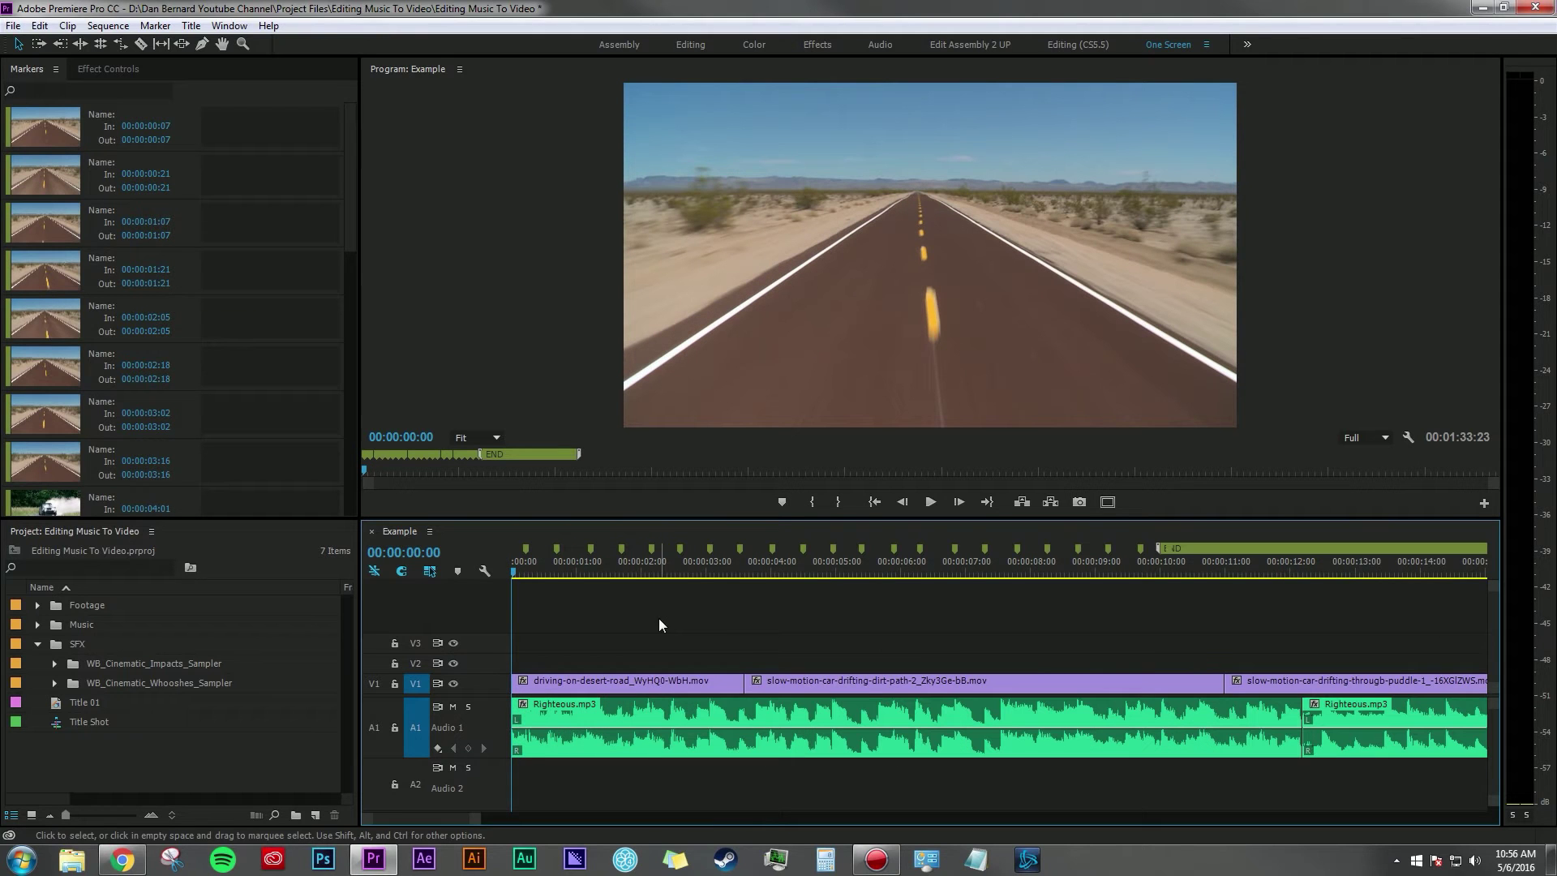
Step: Move the desert road clip to V3 at the first beat marker and rate stretch it to a duration of 00:00:01:14
{"action": "key", "text": "r"}
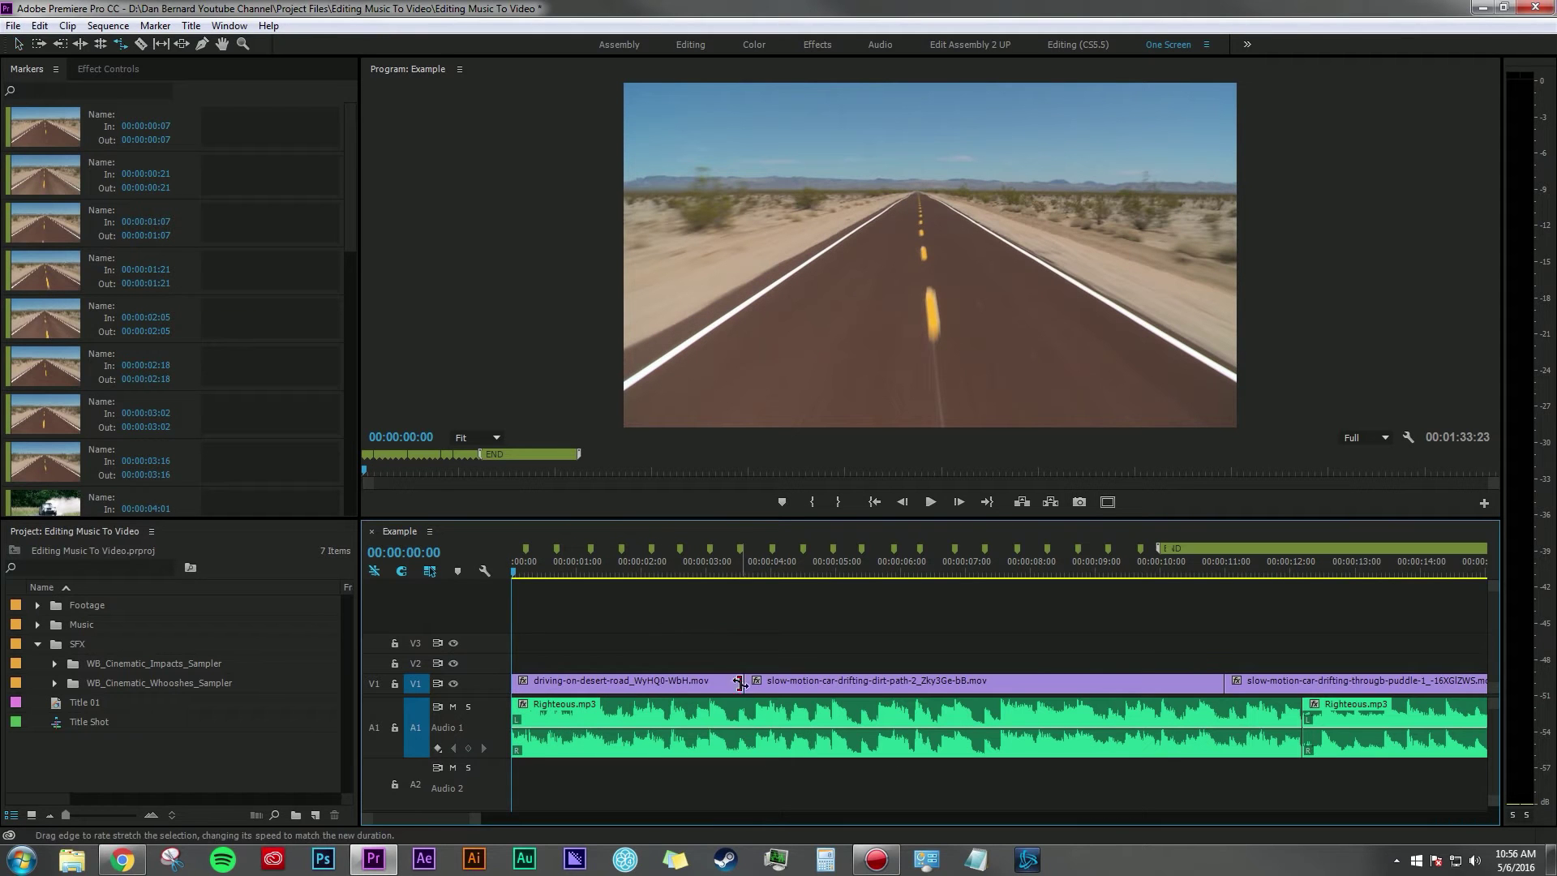
{"action": "key", "text": "v"}
{"action": "left_click_drag", "start_coordinate": [584, 687], "coordinate": [583, 642]}
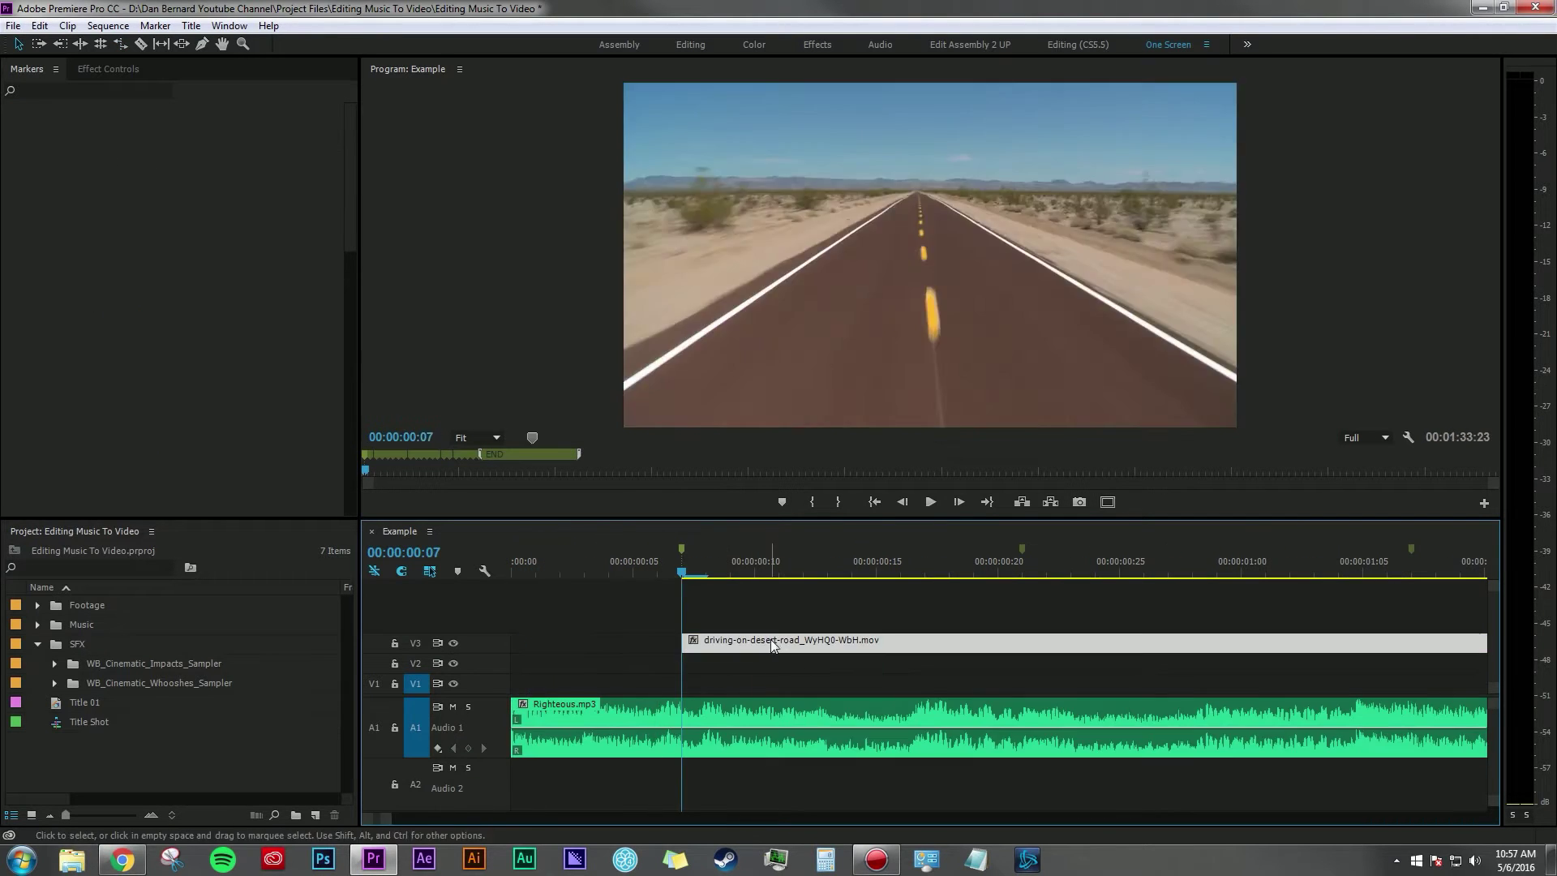
{"action": "left_click_drag", "start_coordinate": [858, 640], "coordinate": [665, 640]}
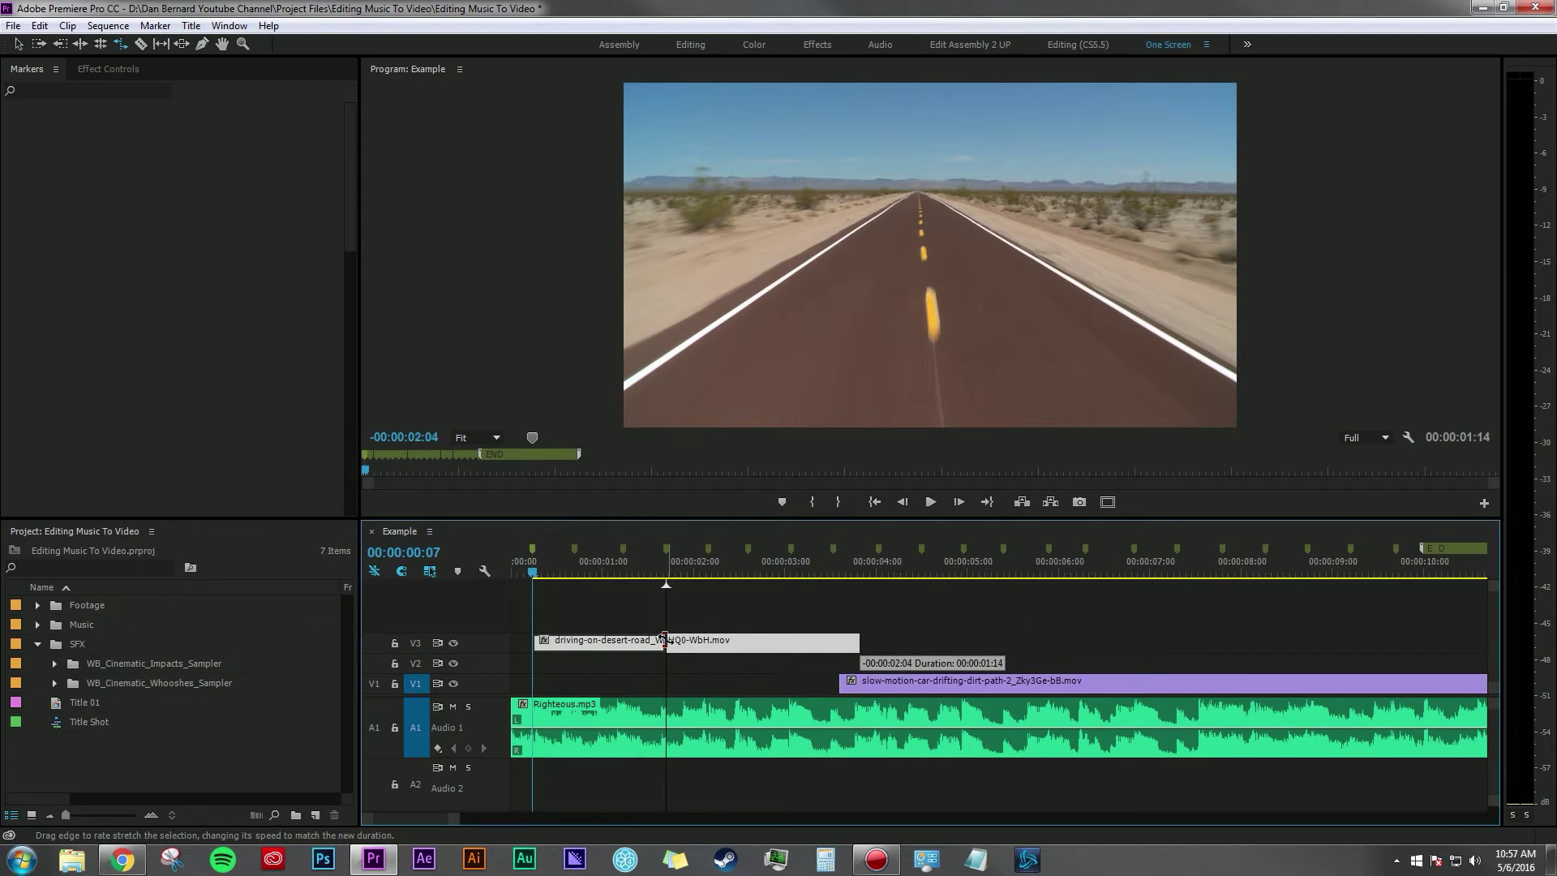
{"action": "key", "text": "space"}
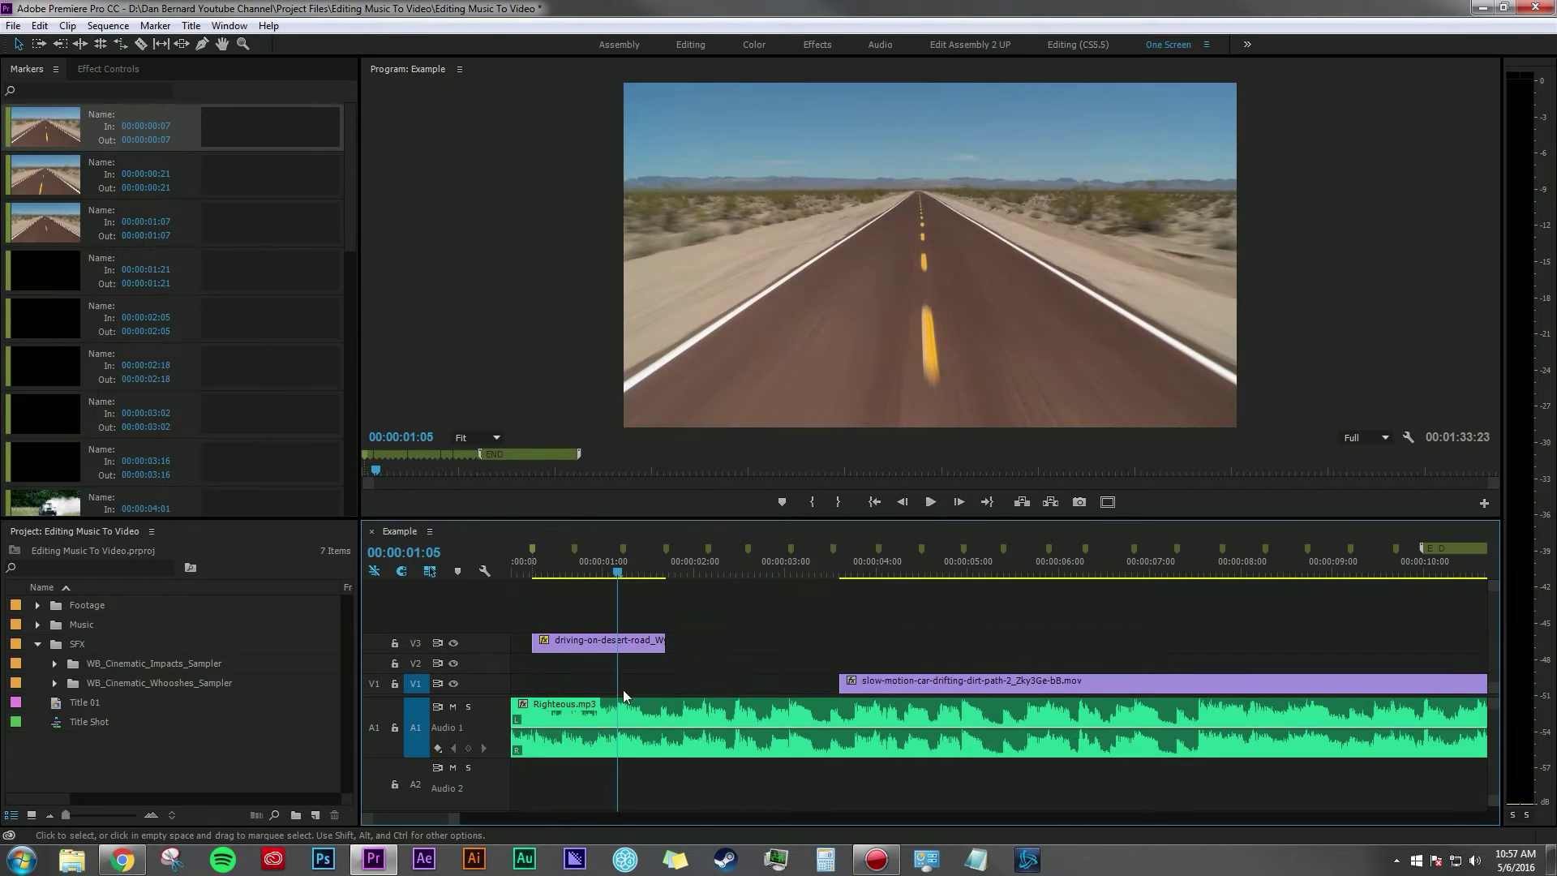
{"action": "key", "text": "space"}
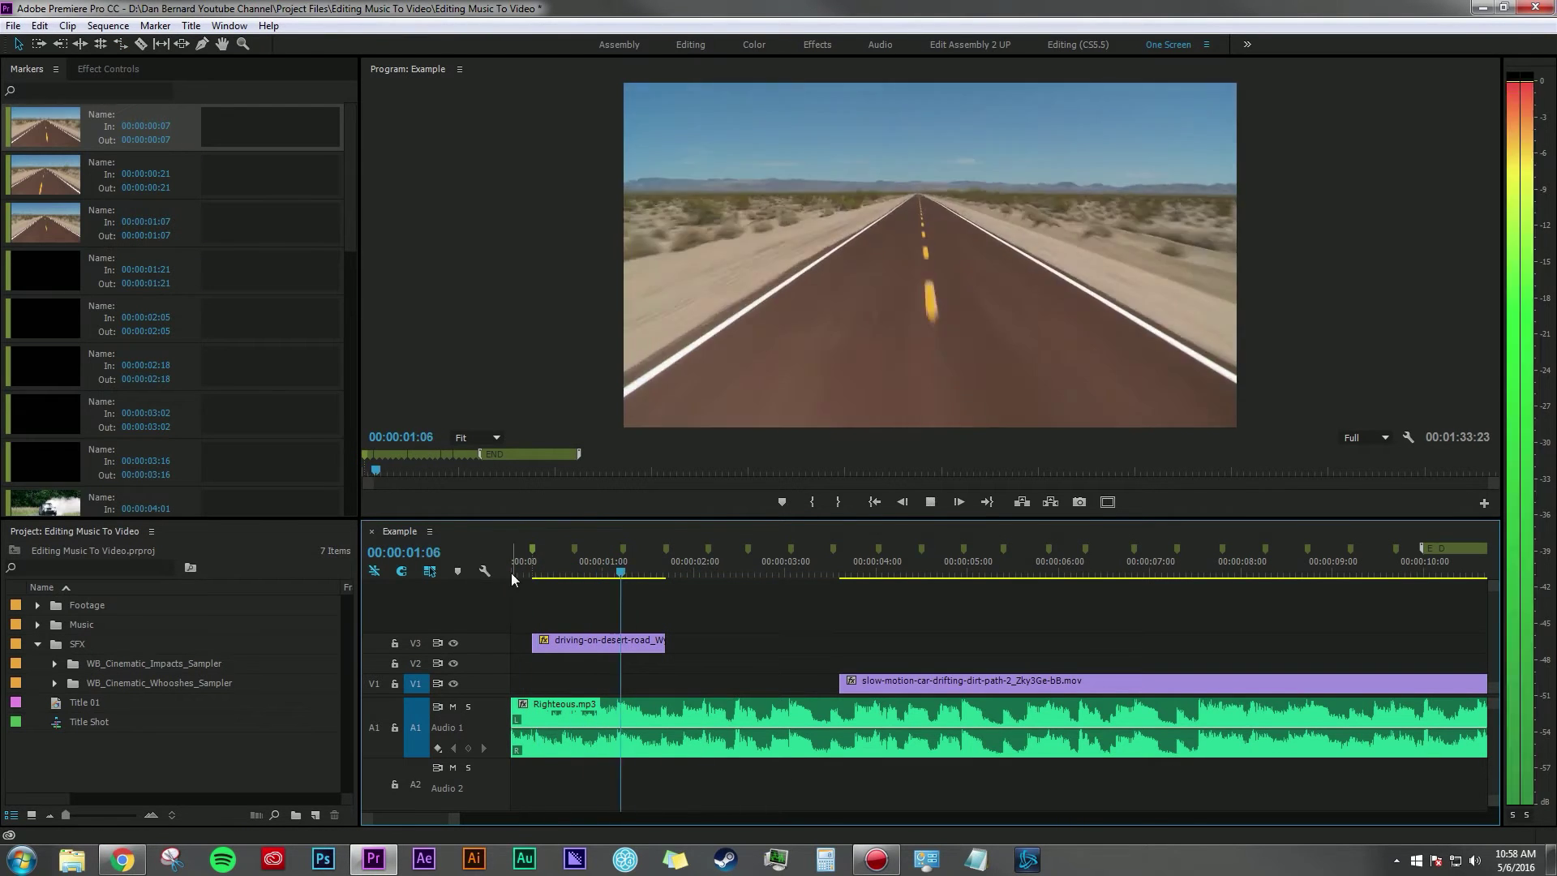
Step: Shift the third beat marker to 00:00:01:05 and rate stretch the desert road clip to end there
{"action": "left_click_drag", "start_coordinate": [512, 713], "coordinate": [575, 712]}
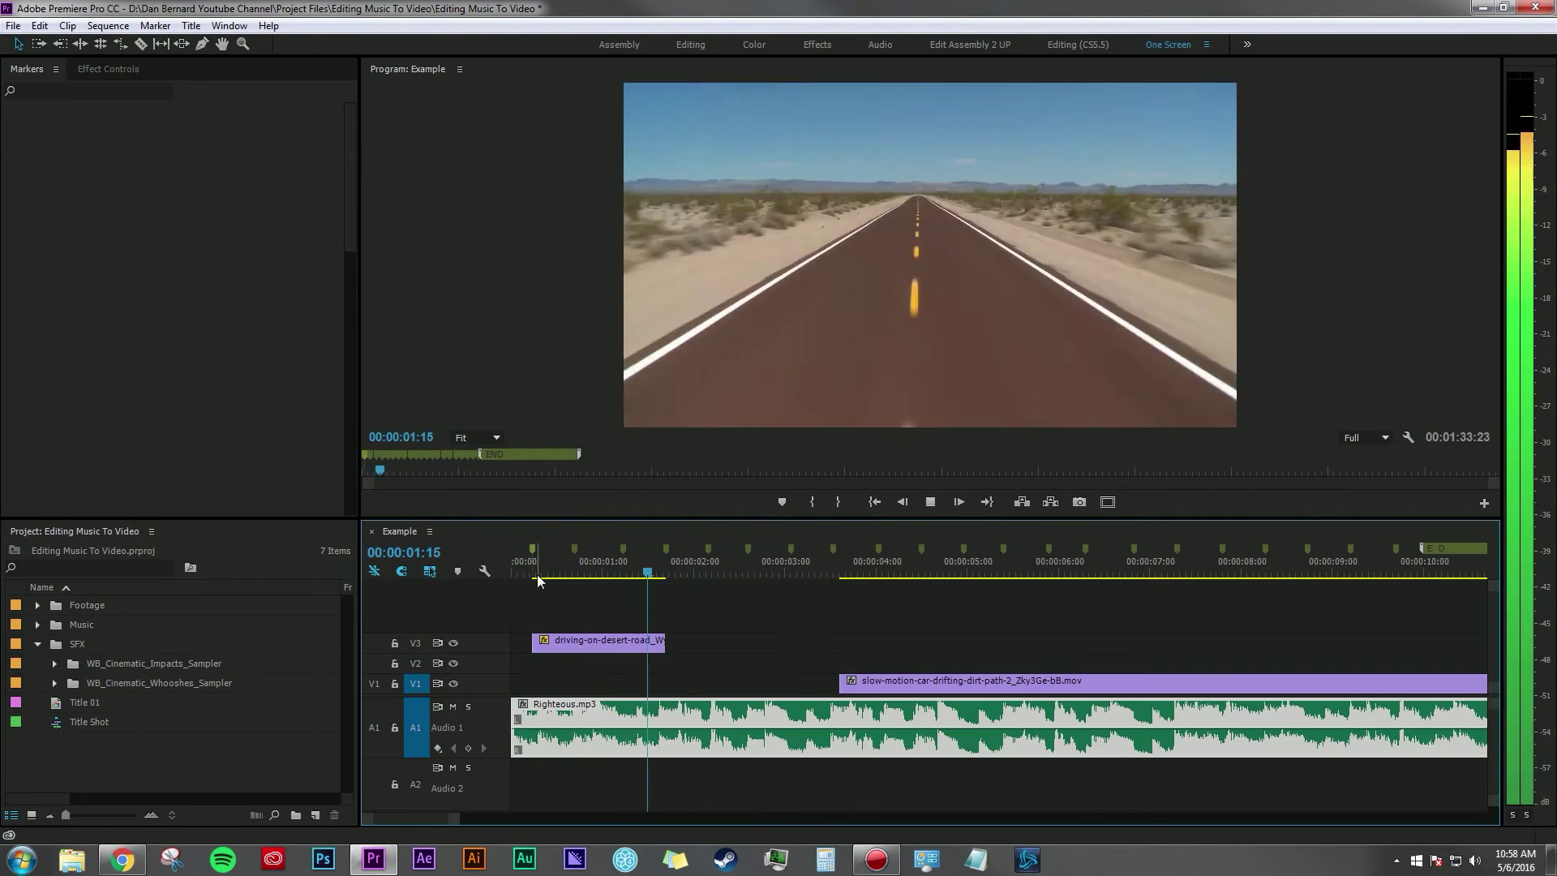
{"action": "mouse_move", "coordinate": [537, 574]}
{"action": "left_mouse_down"}
{"action": "mouse_move", "coordinate": [471, 569]}
{"action": "mouse_move", "coordinate": [618, 569]}
{"action": "left_mouse_up"}
{"action": "key", "text": "equal"}
{"action": "key", "text": "equal"}
{"action": "left_click_drag", "start_coordinate": [962, 548], "coordinate": [940, 547]}
{"action": "left_click_drag", "start_coordinate": [1128, 641], "coordinate": [938, 640]}
{"action": "key", "text": "equal"}
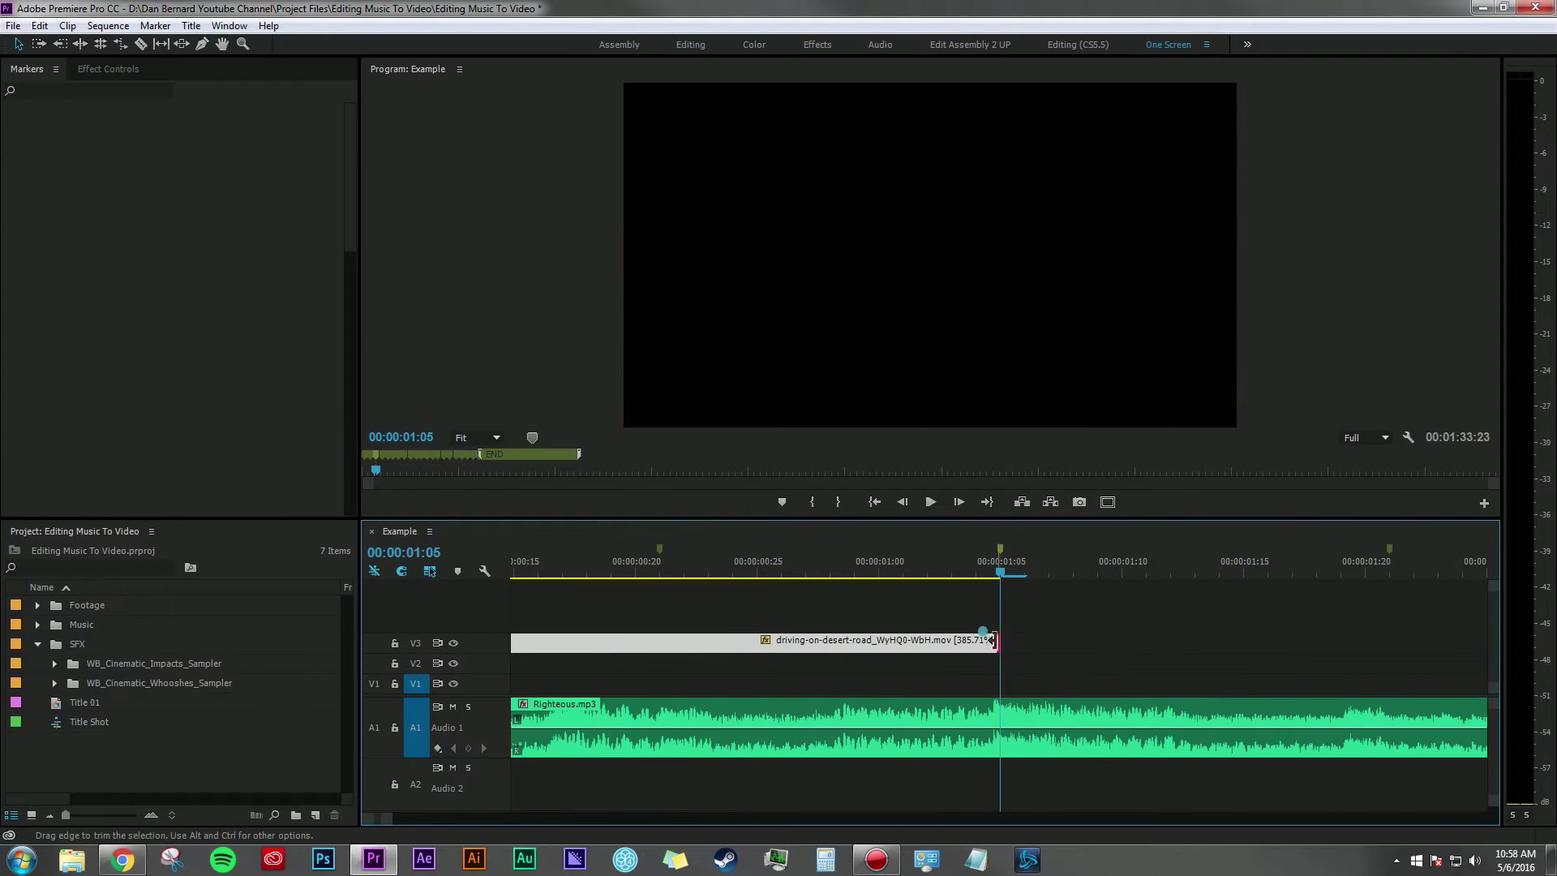
Step: Turn off snapping and split the dirt-path drifting clip on V1 about two seconds in with the Razor tool
{"action": "key", "text": "s"}
{"action": "key", "text": "minus"}
{"action": "key", "text": "minus"}
{"action": "key", "text": "minus"}
{"action": "key", "text": "Down"}
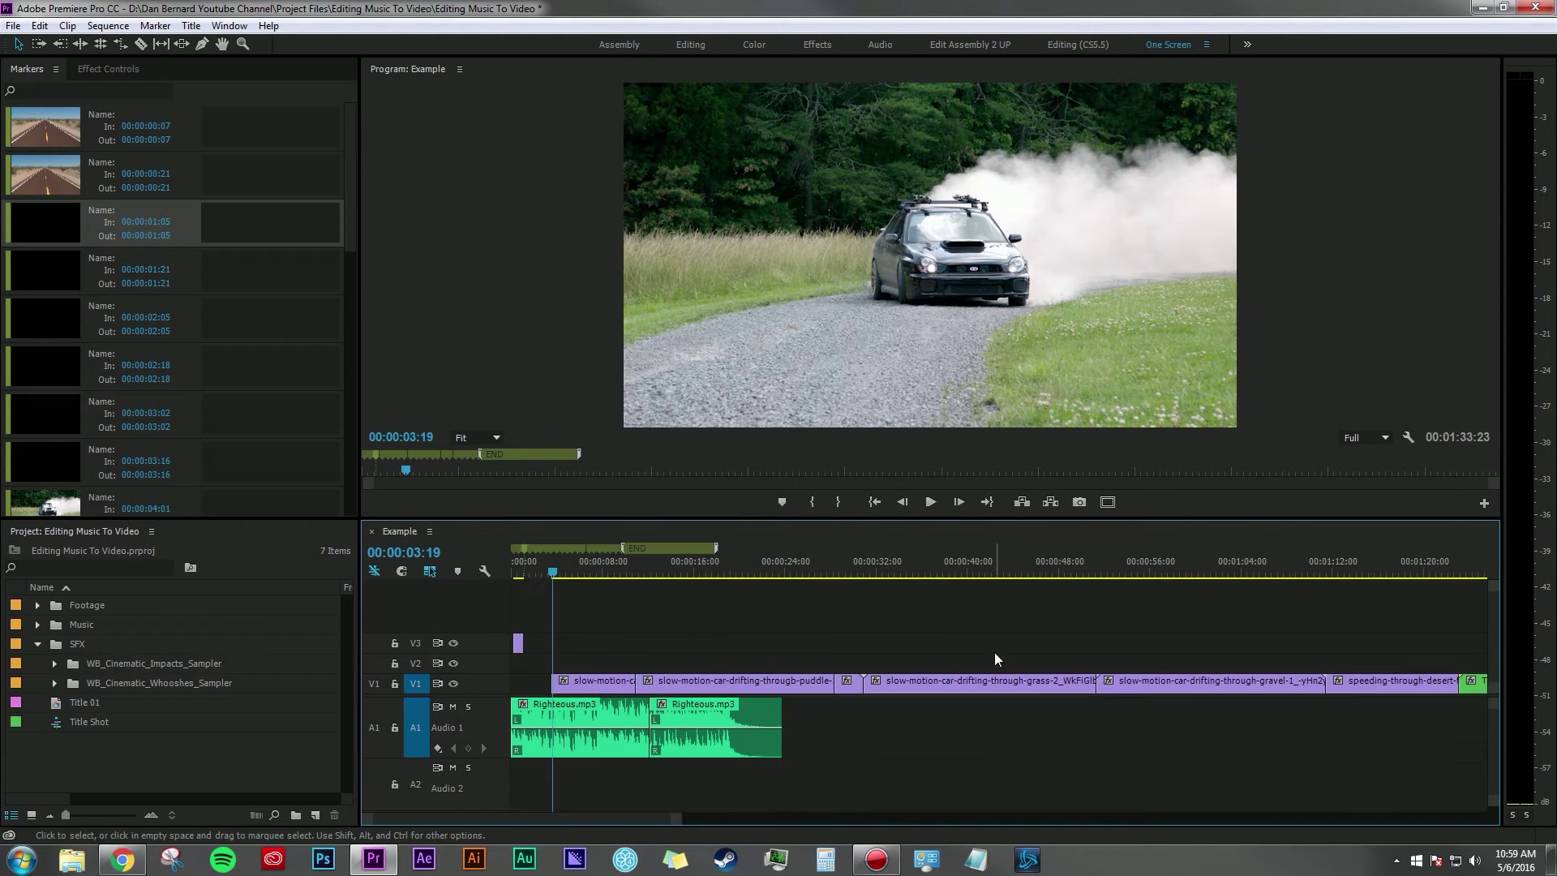
{"action": "key", "text": "equal"}
{"action": "key", "text": "equal"}
{"action": "left_click", "coordinate": [814, 681]}
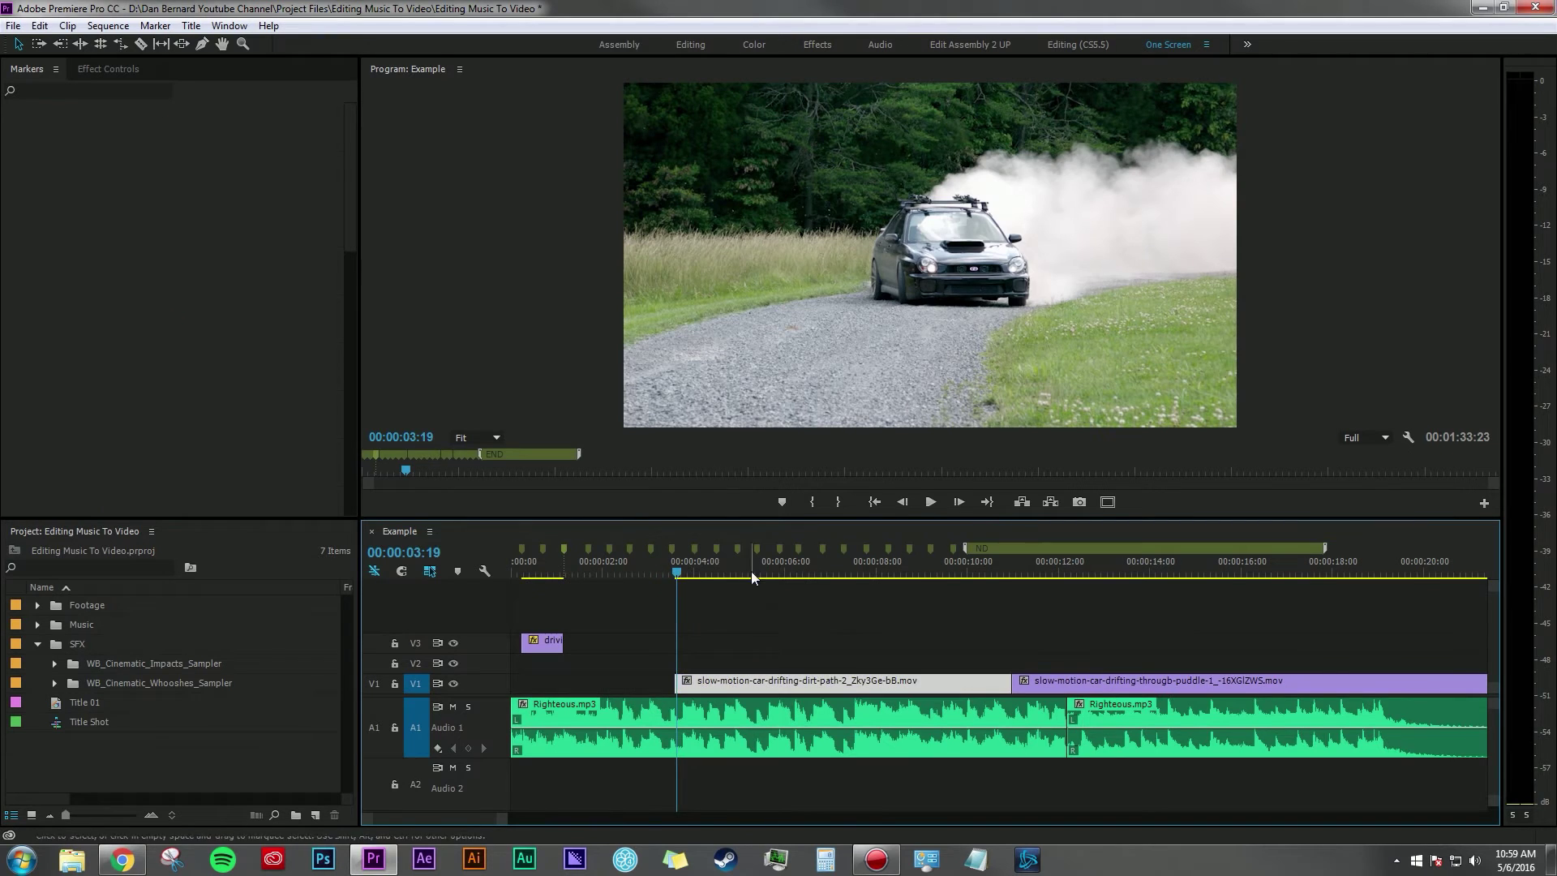
{"action": "mouse_move", "coordinate": [750, 572]}
{"action": "left_mouse_down"}
{"action": "mouse_move", "coordinate": [808, 572]}
{"action": "mouse_move", "coordinate": [764, 571]}
{"action": "left_mouse_up"}
{"action": "key", "text": "c"}
{"action": "left_click", "coordinate": [766, 683]}
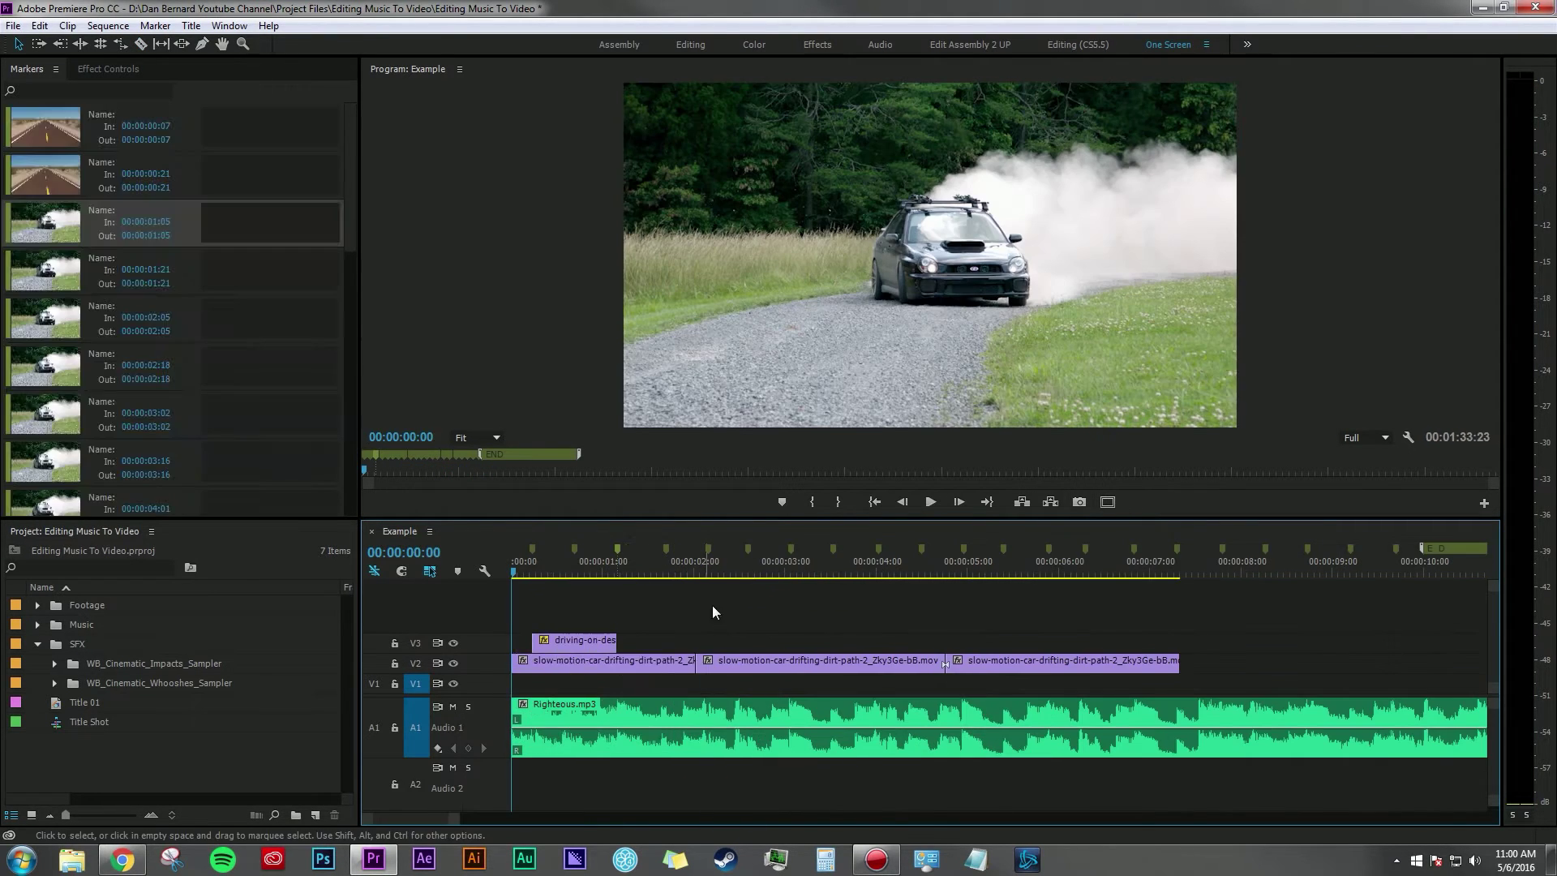
Step: Turn snapping on and rate stretch the first dirt-path segment to fit between the 00:00:01:05 and 00:00:01:21 beat markers
{"action": "mouse_move", "coordinate": [696, 661]}
{"action": "left_mouse_down"}
{"action": "mouse_move", "coordinate": [617, 662]}
{"action": "mouse_move", "coordinate": [665, 660]}
{"action": "left_mouse_up"}
{"action": "key", "text": "s"}
{"action": "left_click", "coordinate": [554, 572]}
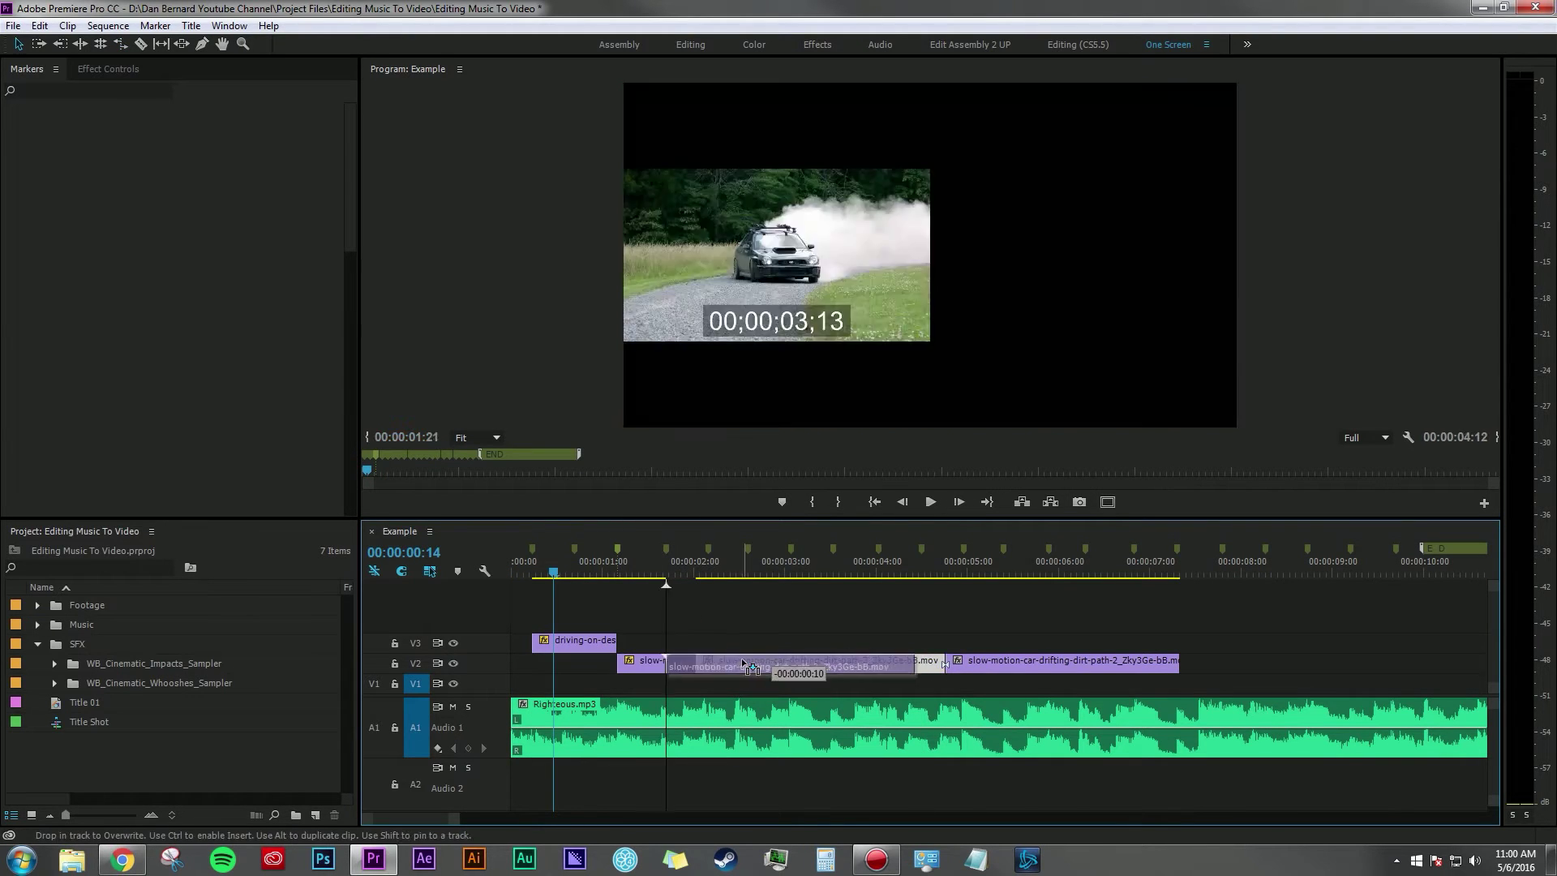
Step: Scrub through the desert road and dirt-path clips to check the cuts against the beat markers
{"action": "left_click", "coordinate": [668, 562]}
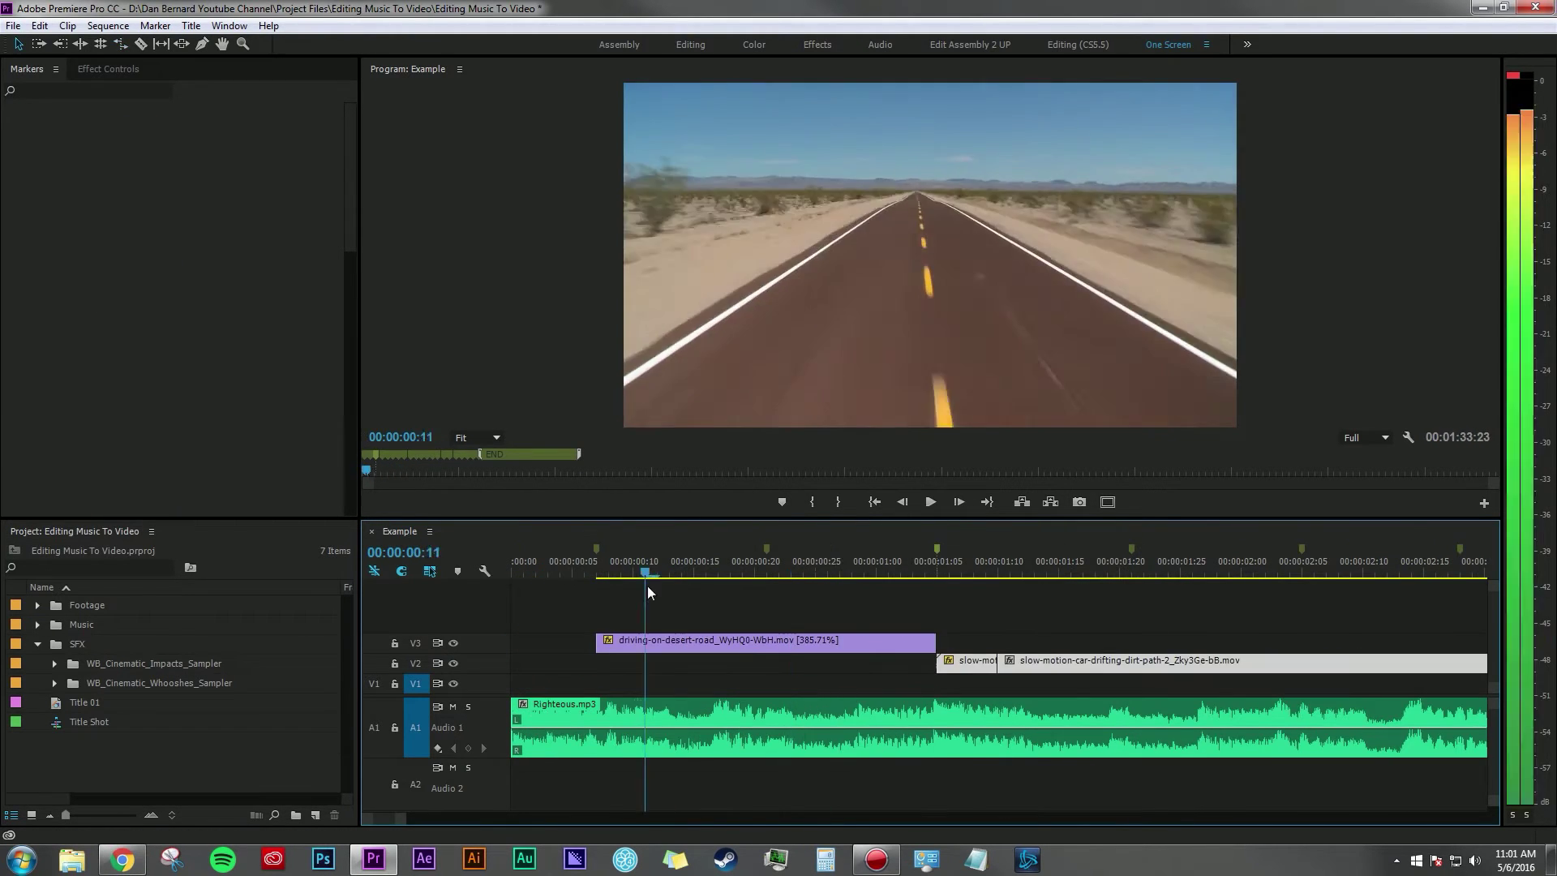
{"action": "left_click", "coordinate": [776, 572]}
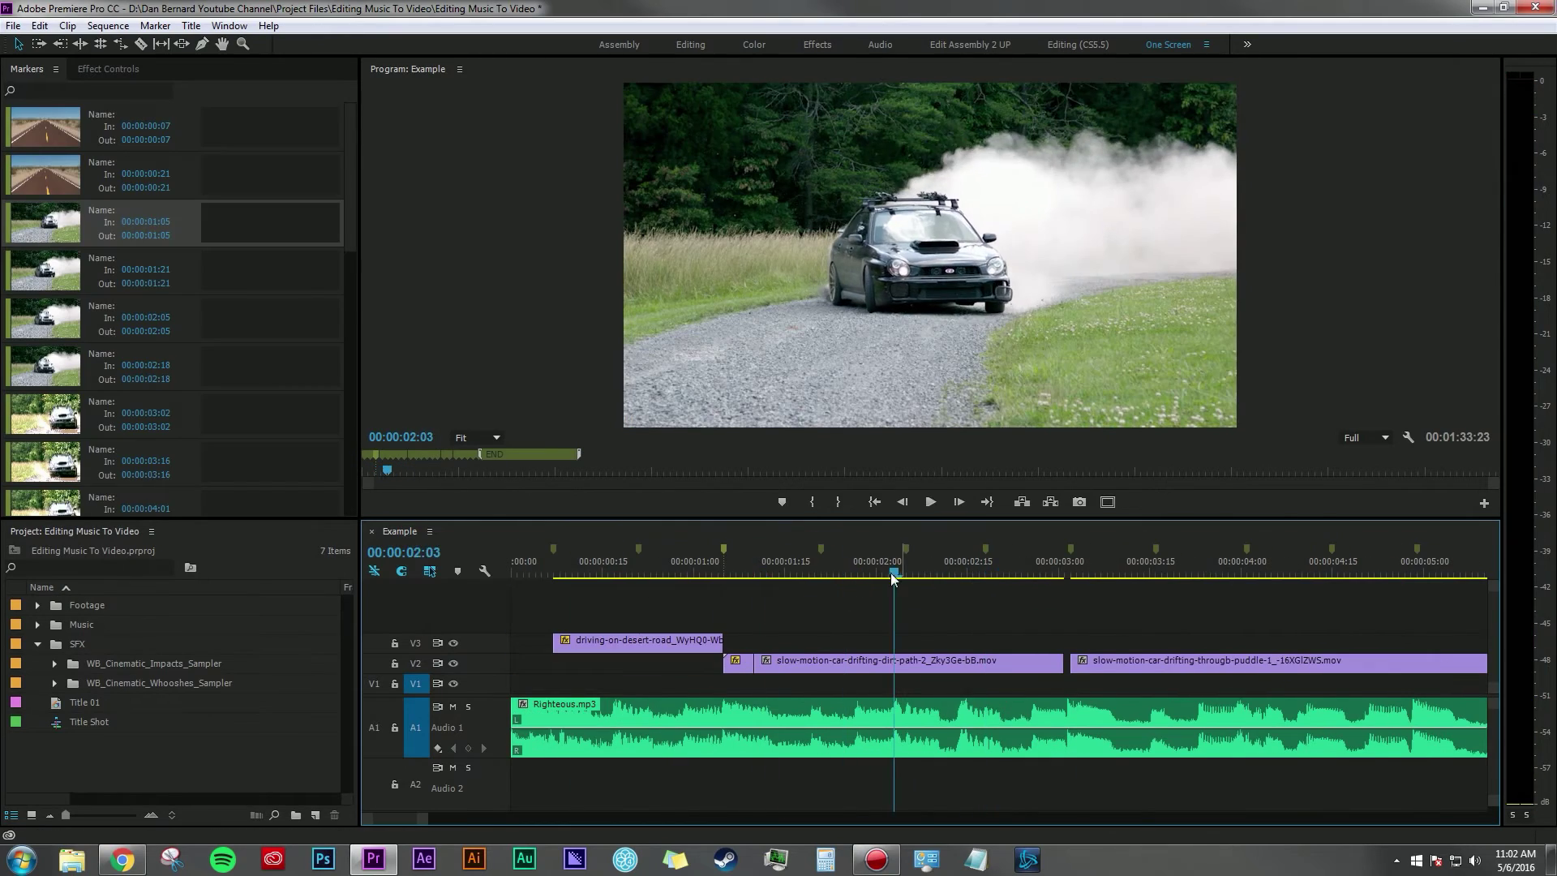
{"action": "mouse_move", "coordinate": [892, 577]}
{"action": "left_mouse_down"}
{"action": "mouse_move", "coordinate": [759, 577]}
{"action": "mouse_move", "coordinate": [895, 577]}
{"action": "left_mouse_up"}
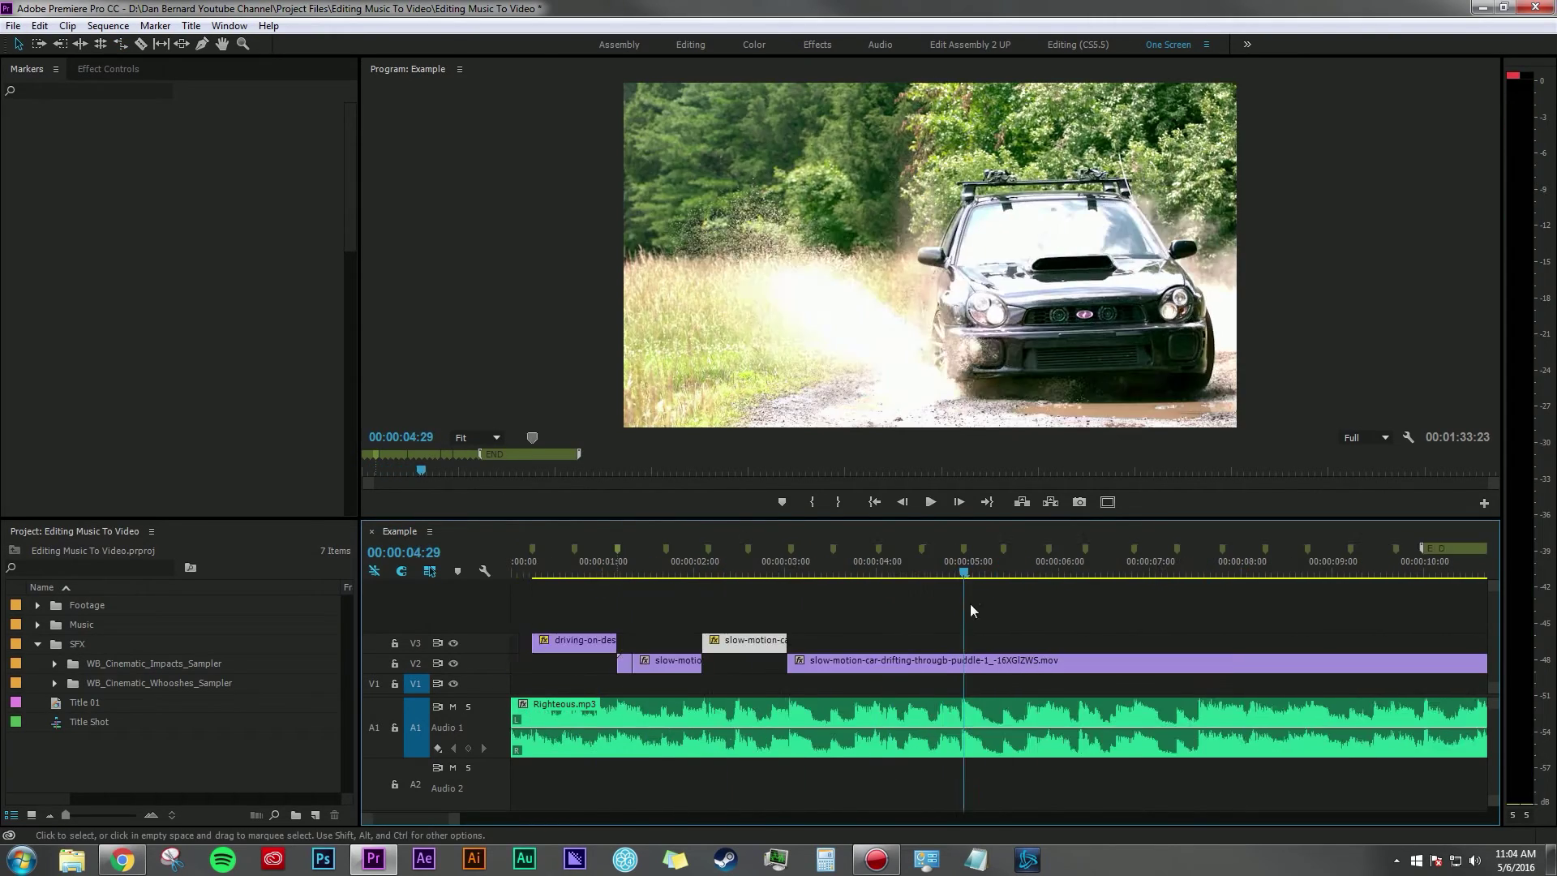
Step: Trim the puddle drifting clip on V2 to end at the 00:00:04:29 beat marker
{"action": "key", "text": "minus"}
{"action": "left_click", "coordinate": [774, 660]}
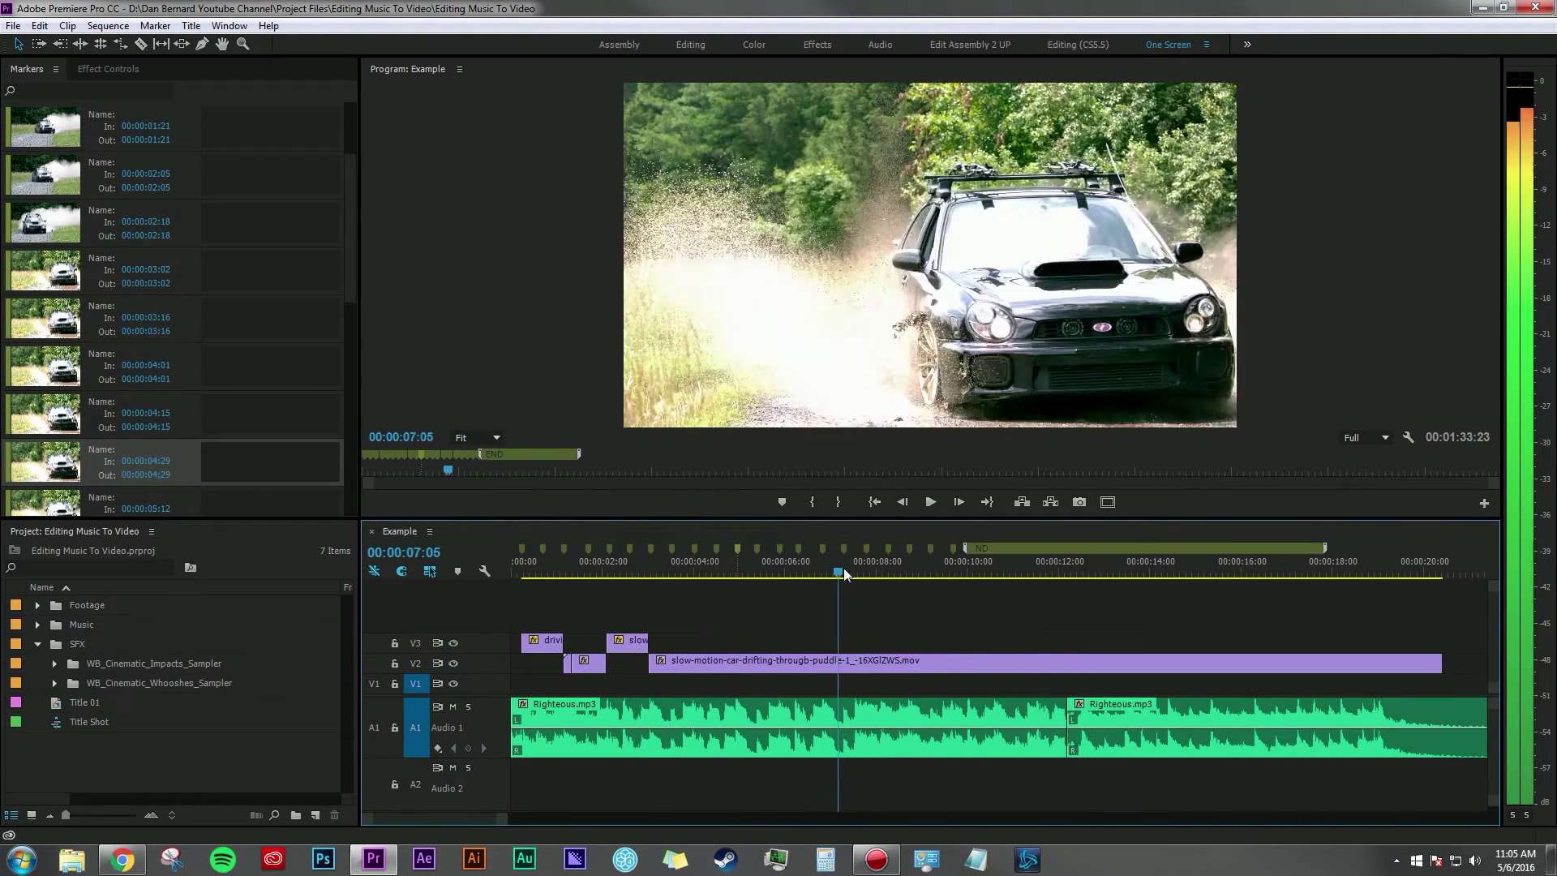
{"action": "left_click_drag", "start_coordinate": [996, 664], "coordinate": [996, 664]}
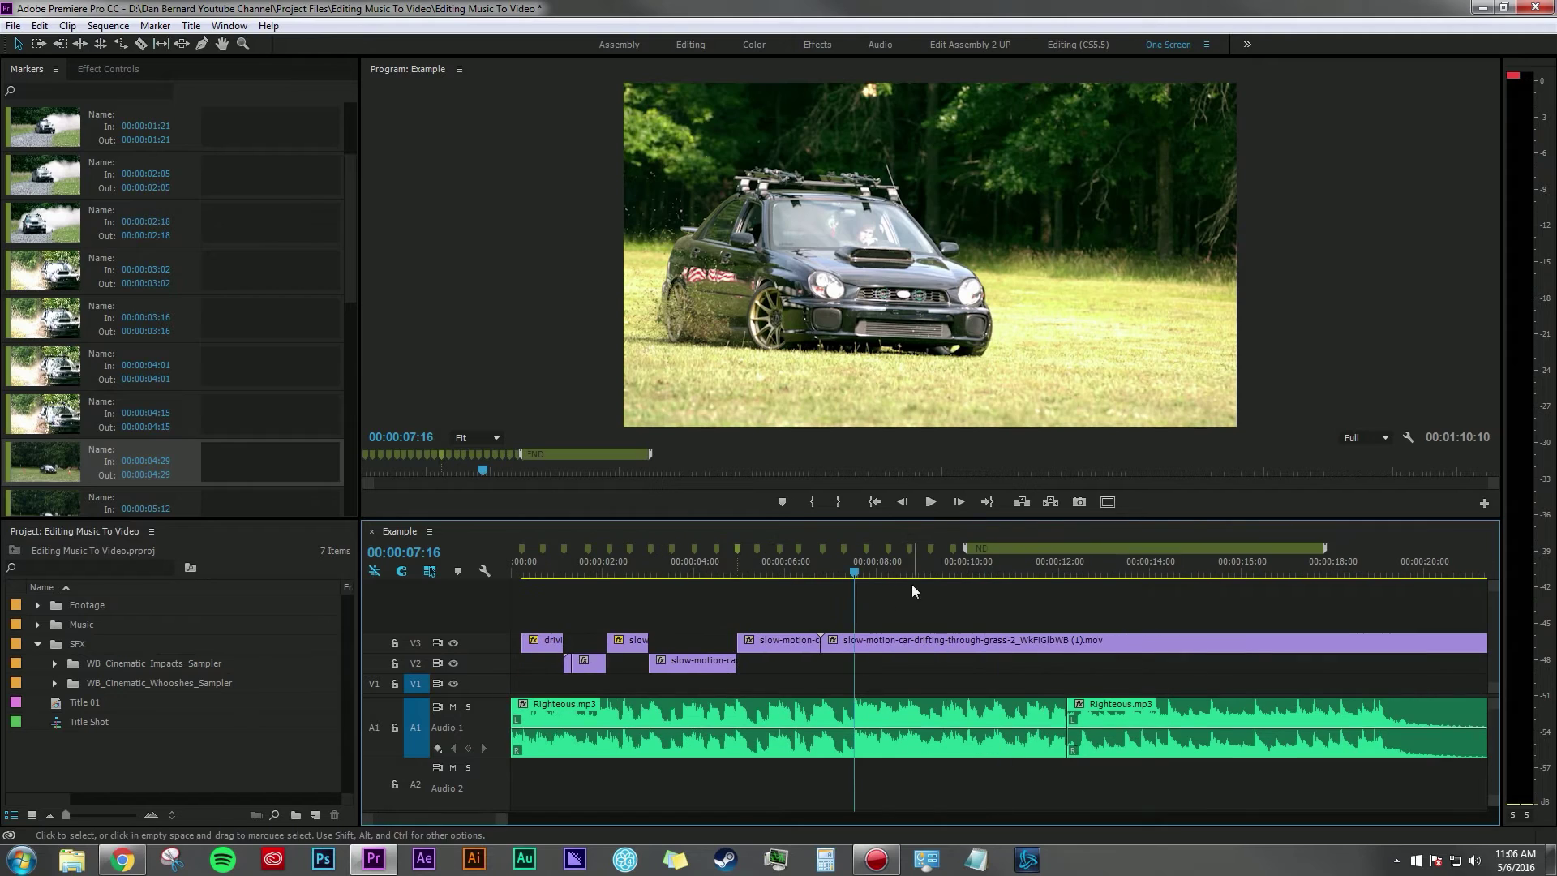
Step: Slip the footage inside the grass drifting clip on V3 without moving the clip, and check the selected drift moment
{"action": "key", "text": "y"}
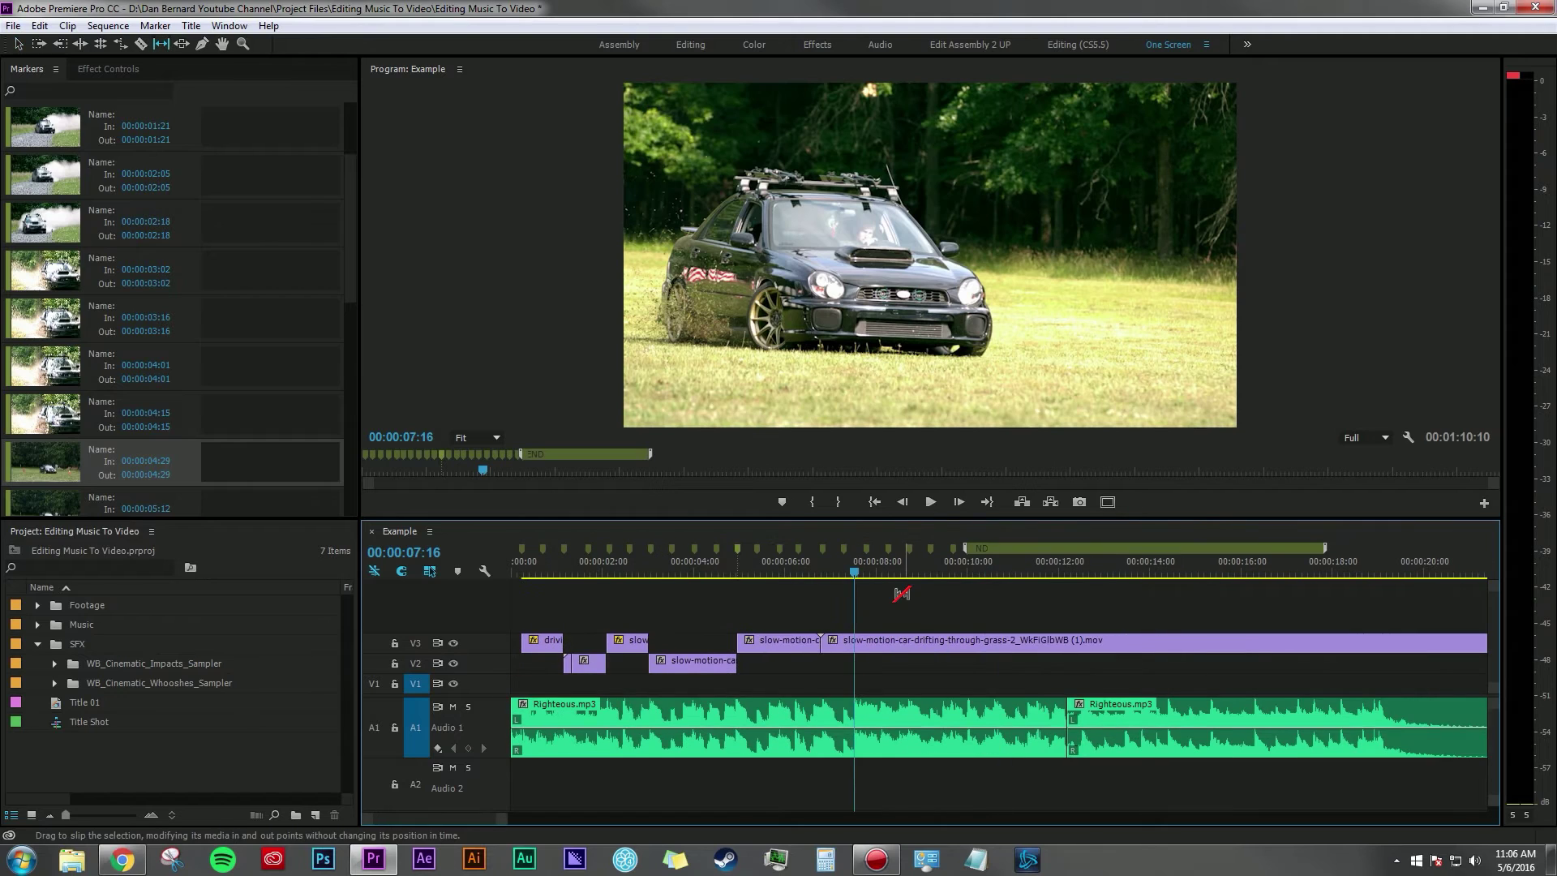
{"action": "left_click_drag", "start_coordinate": [1142, 641], "coordinate": [1192, 642]}
{"action": "left_click", "coordinate": [854, 571]}
{"action": "left_click", "coordinate": [889, 569]}
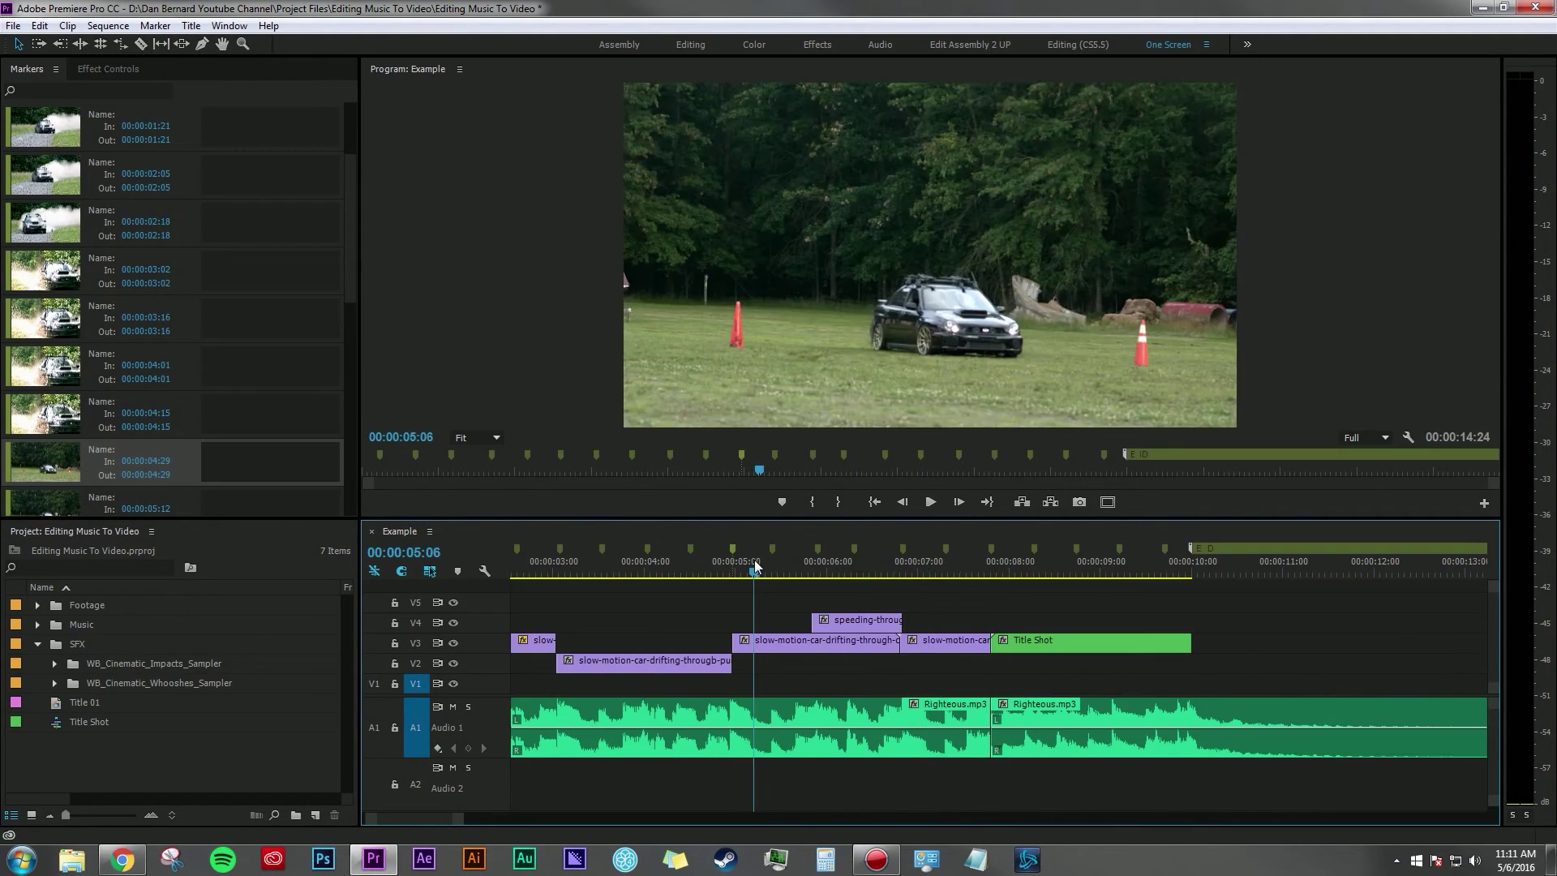
Step: Play the sequence from the cones clip through the Title Shot to check the closing cuts against the music
{"action": "key", "text": "space"}
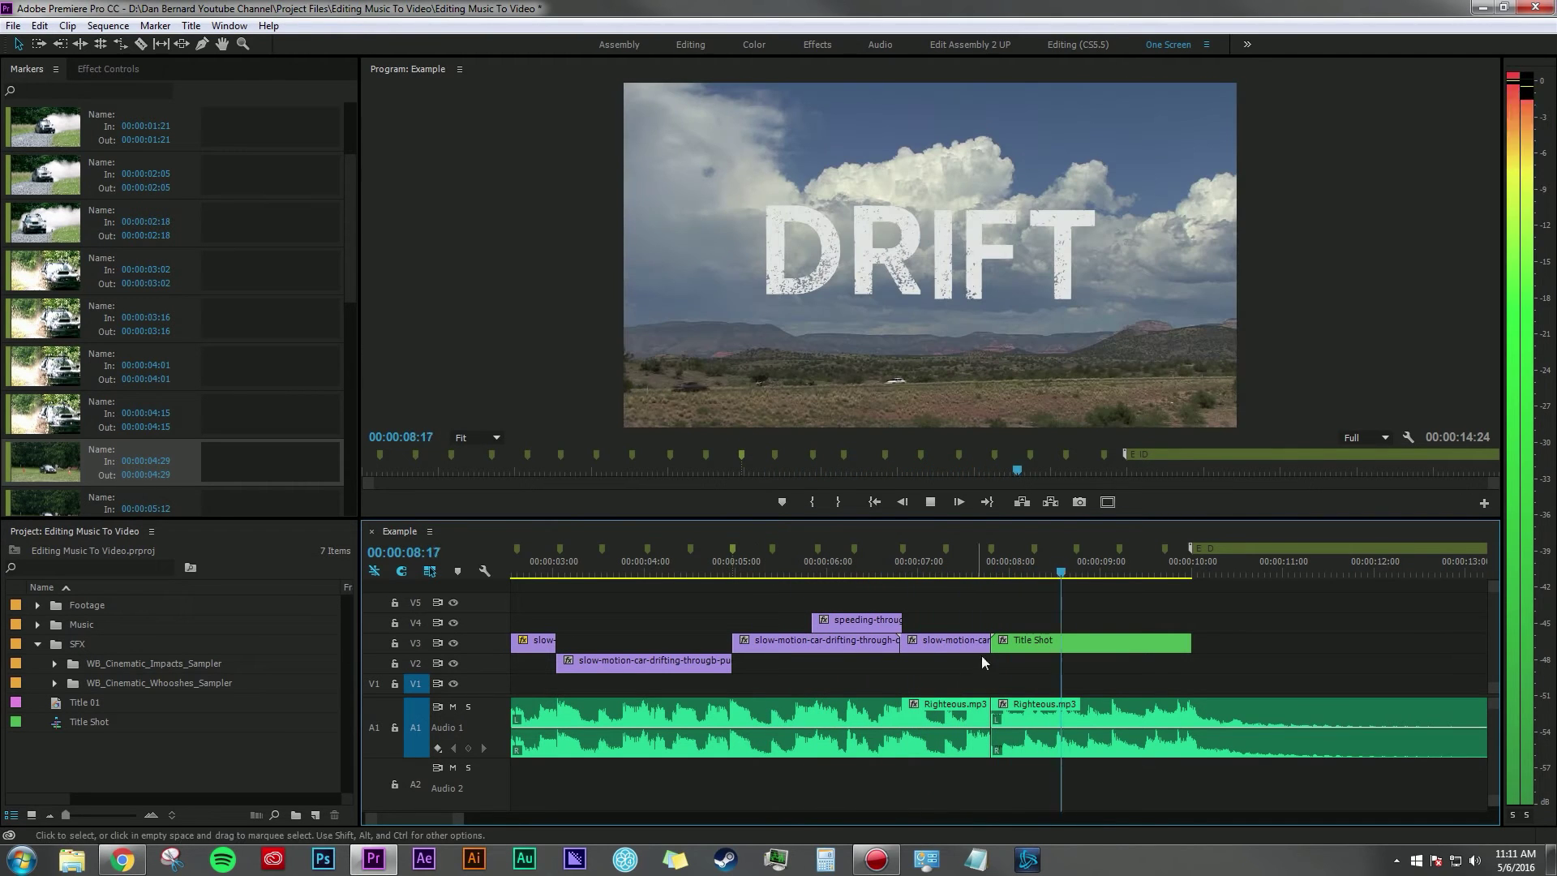
{"action": "key", "text": "space"}
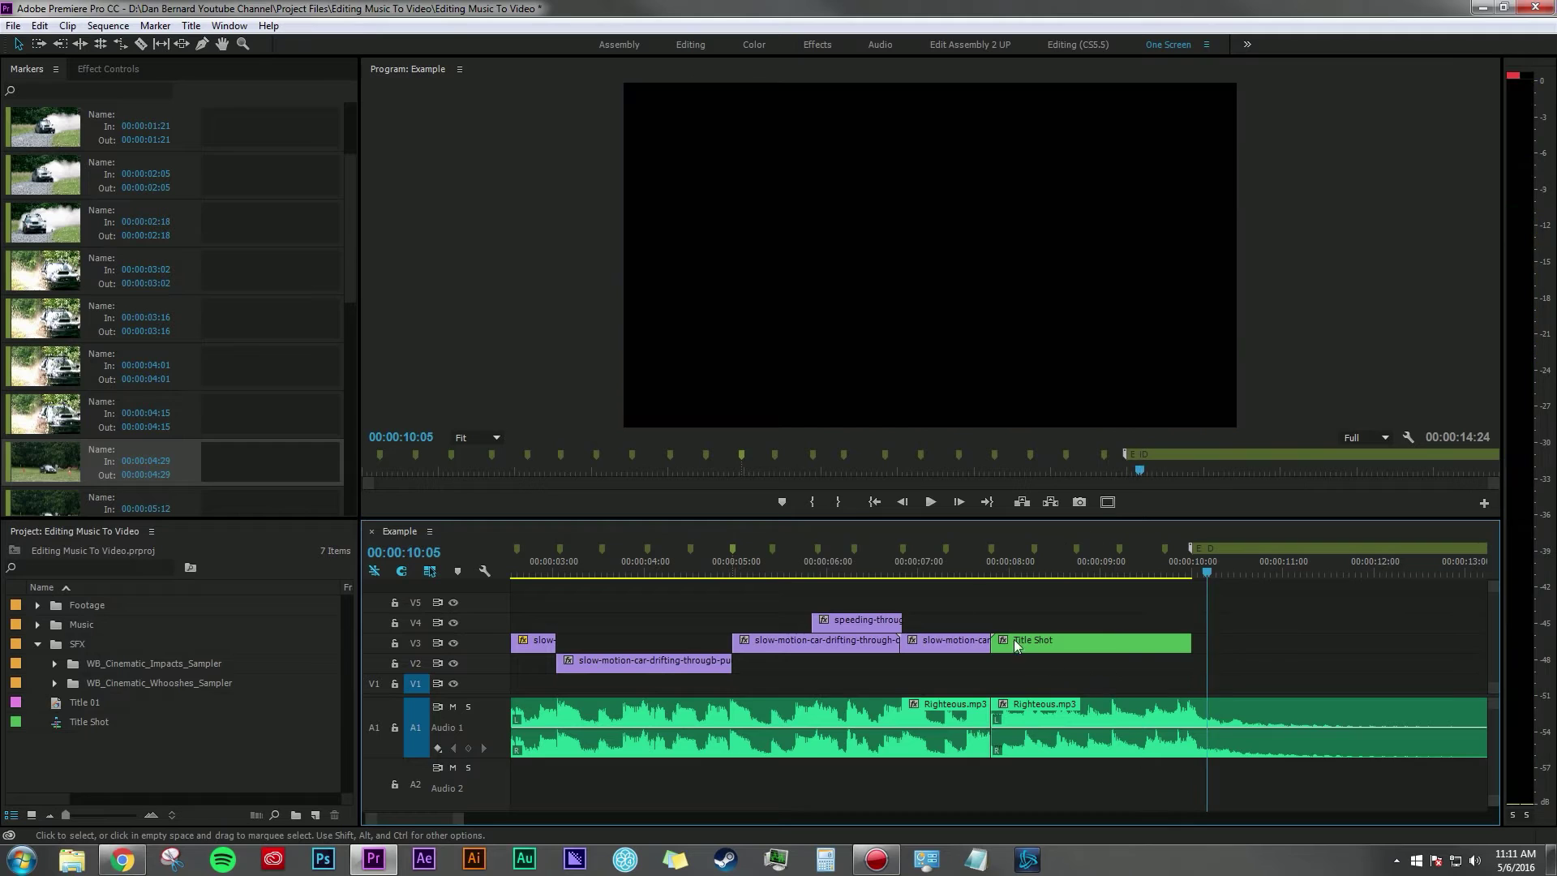
{"action": "left_click", "coordinate": [704, 565]}
{"action": "key", "text": "space"}
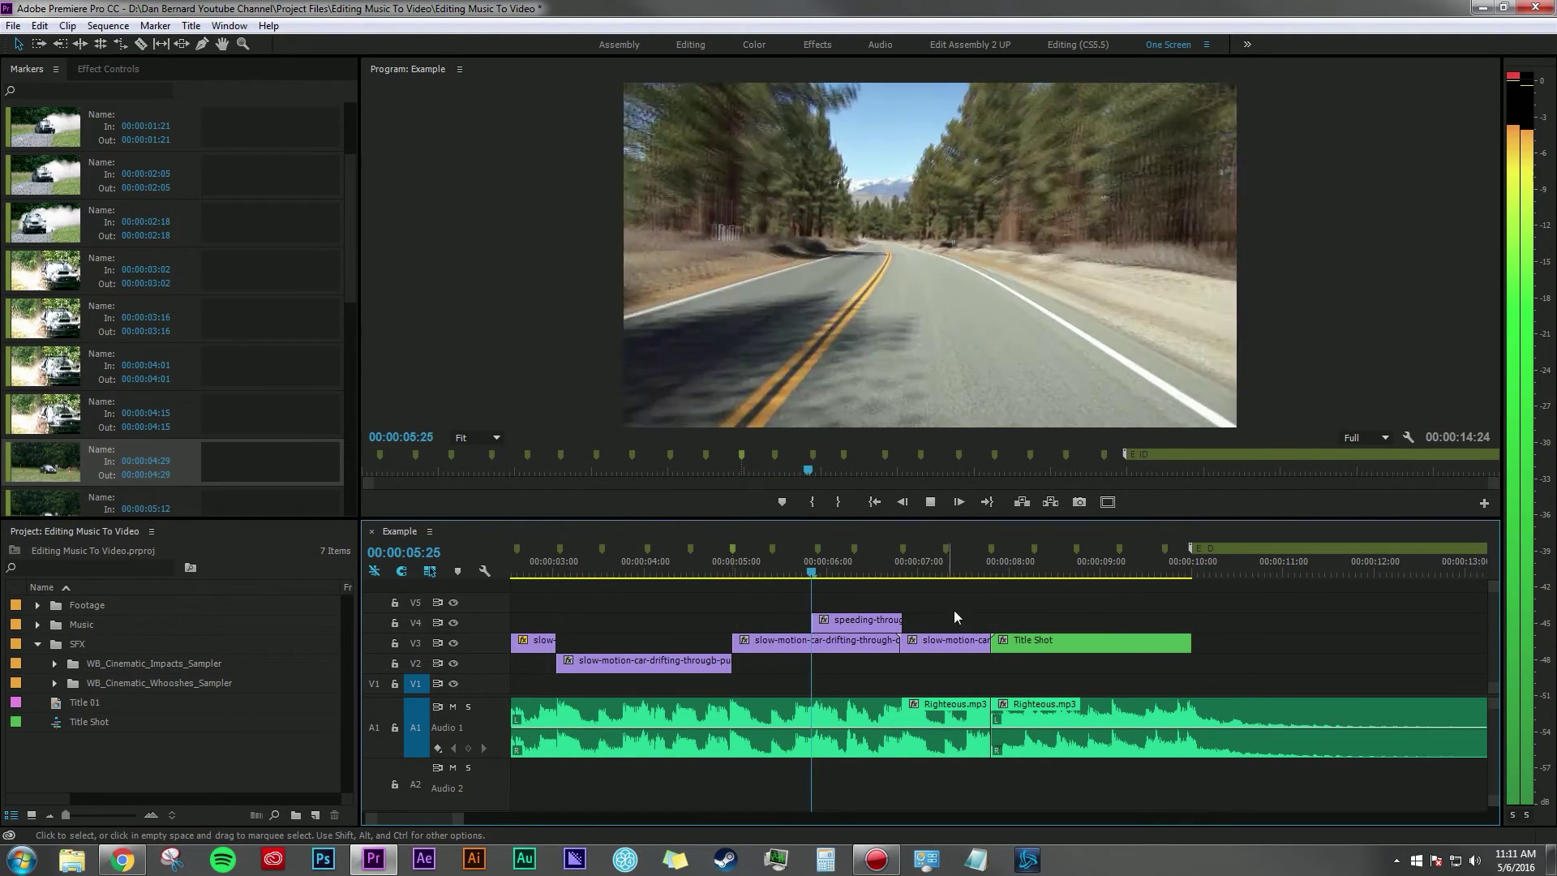
{"action": "key", "text": "space"}
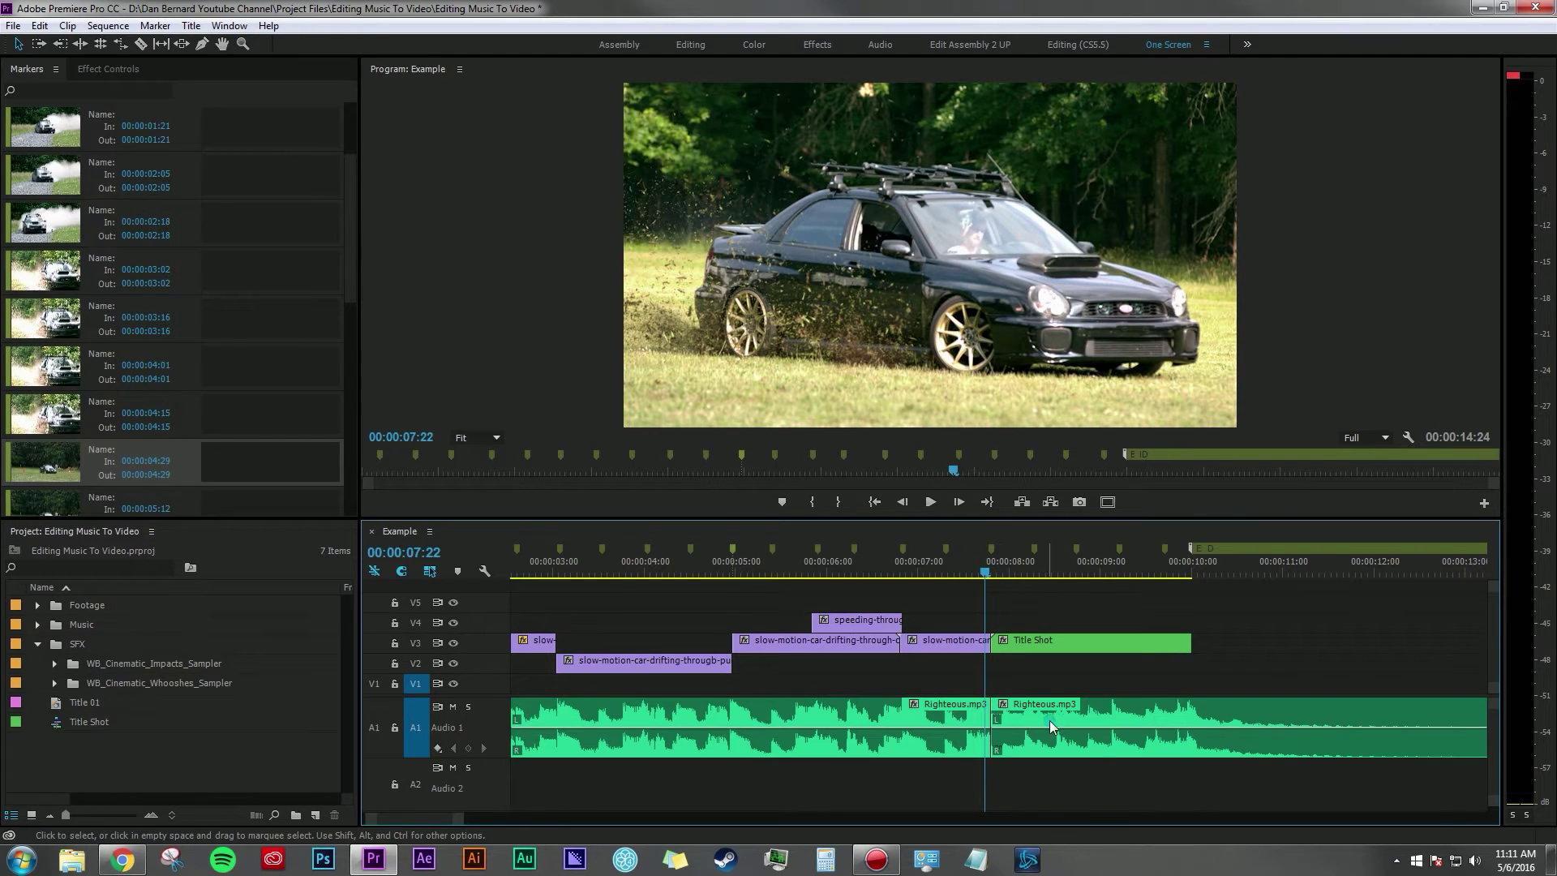
Step: Move the ending Righteous.mp3 segment on A1 to about 00:00:08:27, opening a gap after the preceding music segment
{"action": "mouse_move", "coordinate": [1018, 713]}
{"action": "left_mouse_down"}
{"action": "mouse_move", "coordinate": [1119, 714]}
{"action": "mouse_move", "coordinate": [994, 712]}
{"action": "left_mouse_up"}
{"action": "left_click_drag", "start_coordinate": [965, 574], "coordinate": [959, 576]}
{"action": "left_click", "coordinate": [933, 575]}
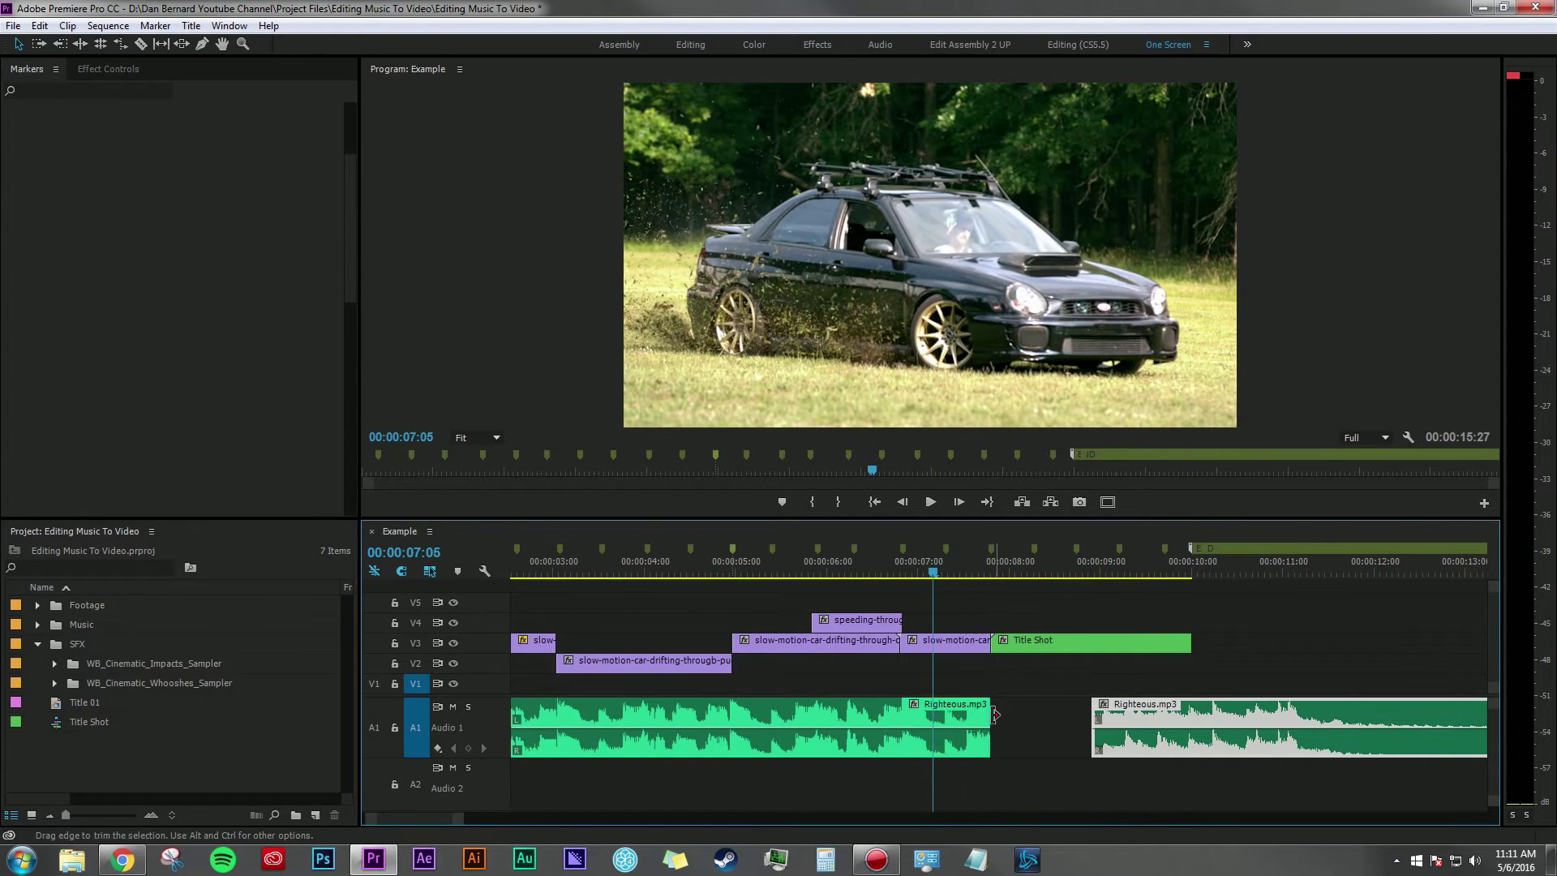
Step: Enlarge the audio tracks, trim the first Righteous.mp3 segment to end at about 00:00:07:23, and play its ending
{"action": "left_click_drag", "start_coordinate": [990, 713], "coordinate": [1024, 715]}
{"action": "left_click", "coordinate": [977, 720]}
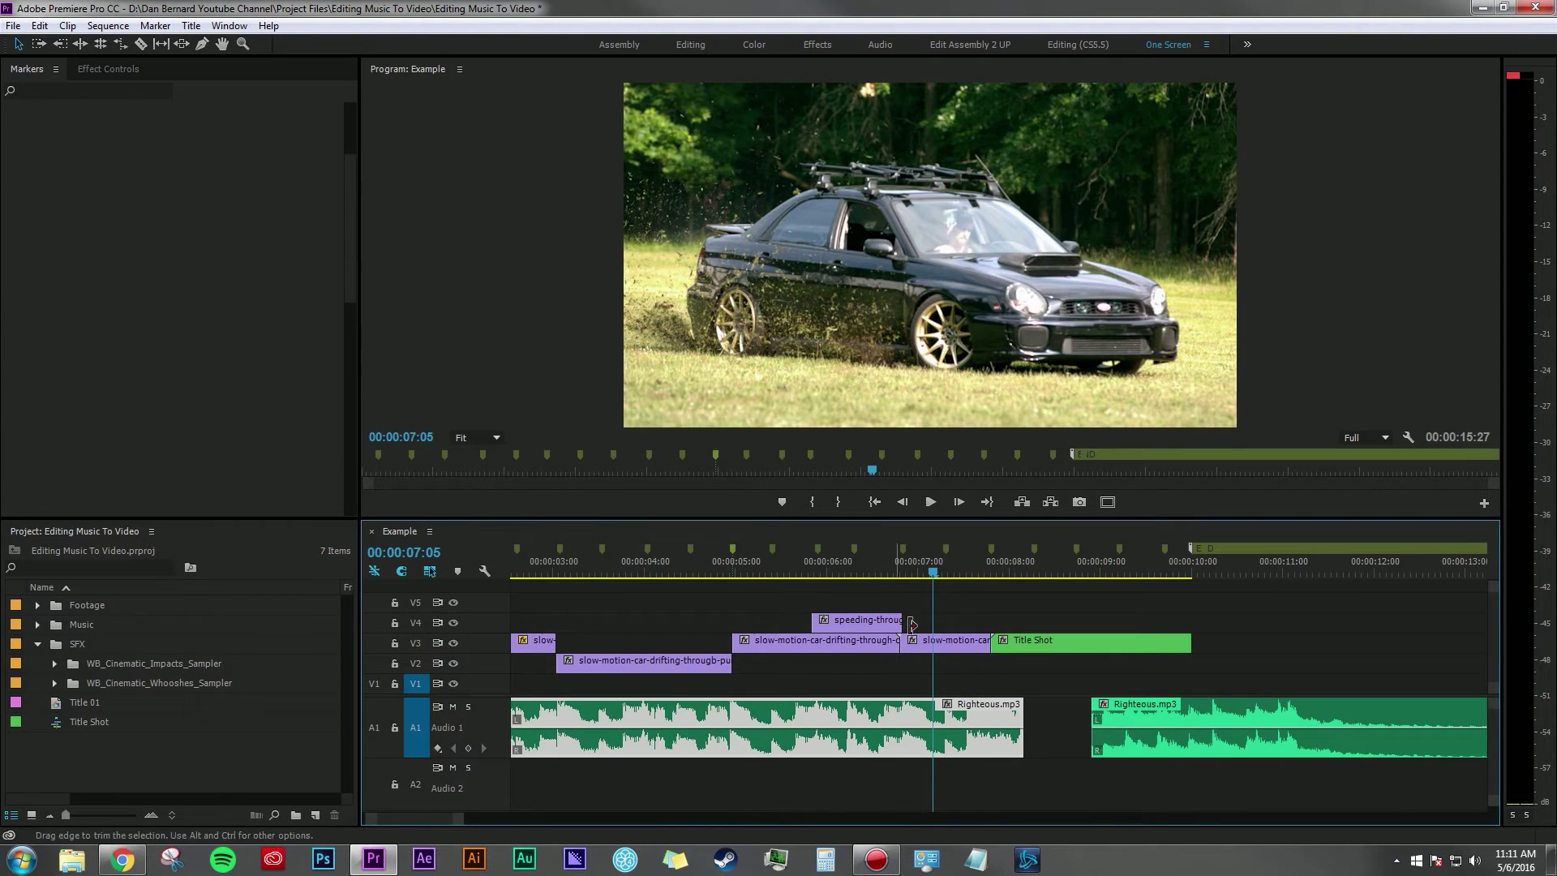
{"action": "key", "text": "alt+="}
{"action": "left_click_drag", "start_coordinate": [975, 572], "coordinate": [943, 576]}
{"action": "key", "text": "space"}
{"action": "key", "text": "space"}
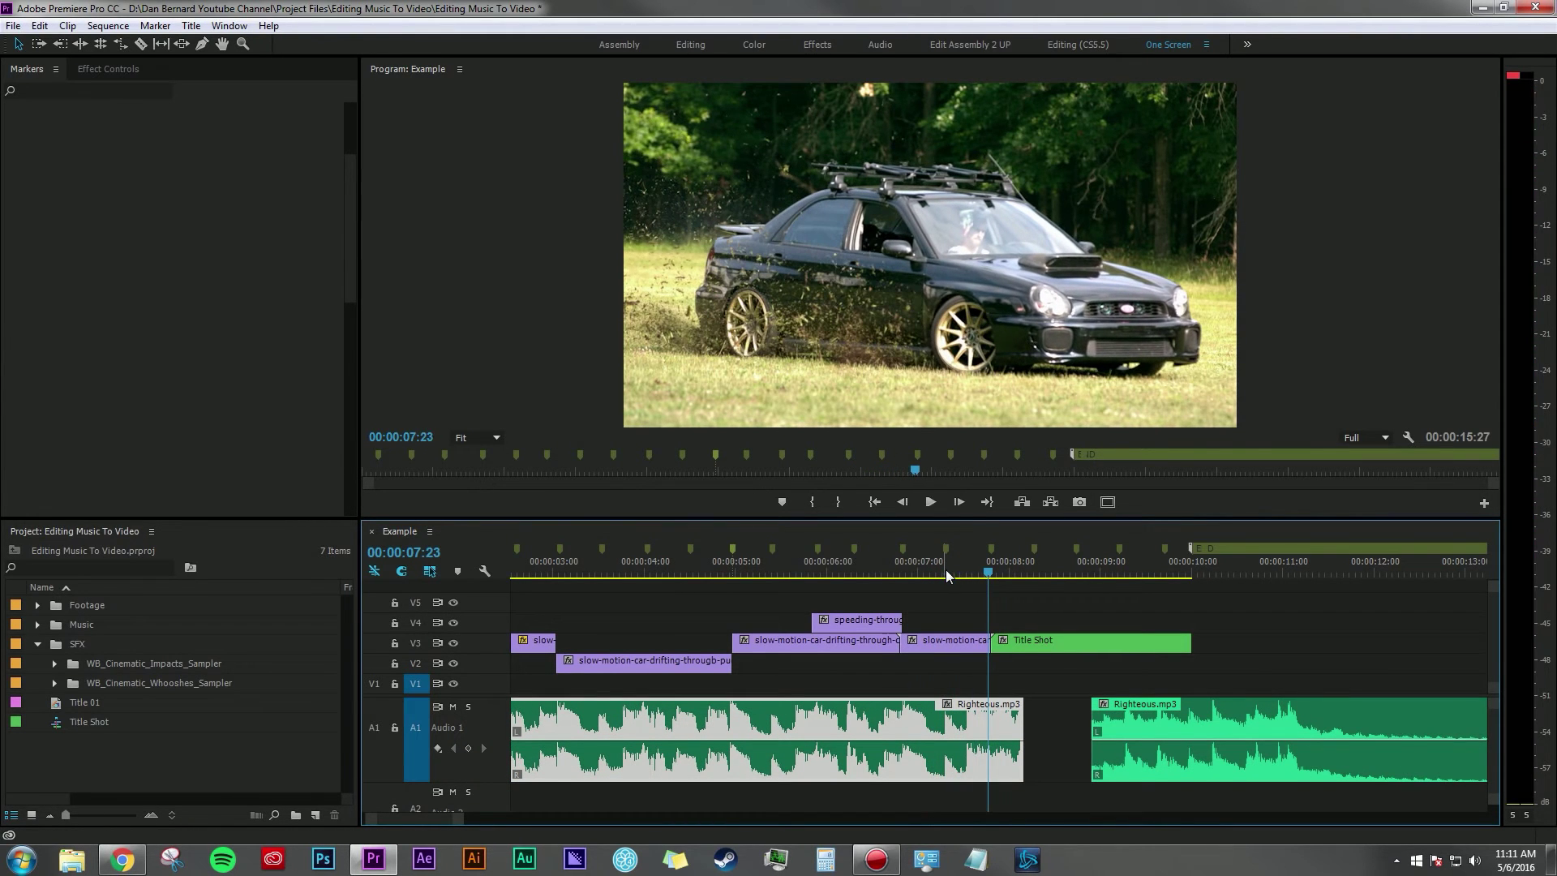
{"action": "left_click_drag", "start_coordinate": [1022, 713], "coordinate": [984, 714]}
{"action": "left_click", "coordinate": [917, 574]}
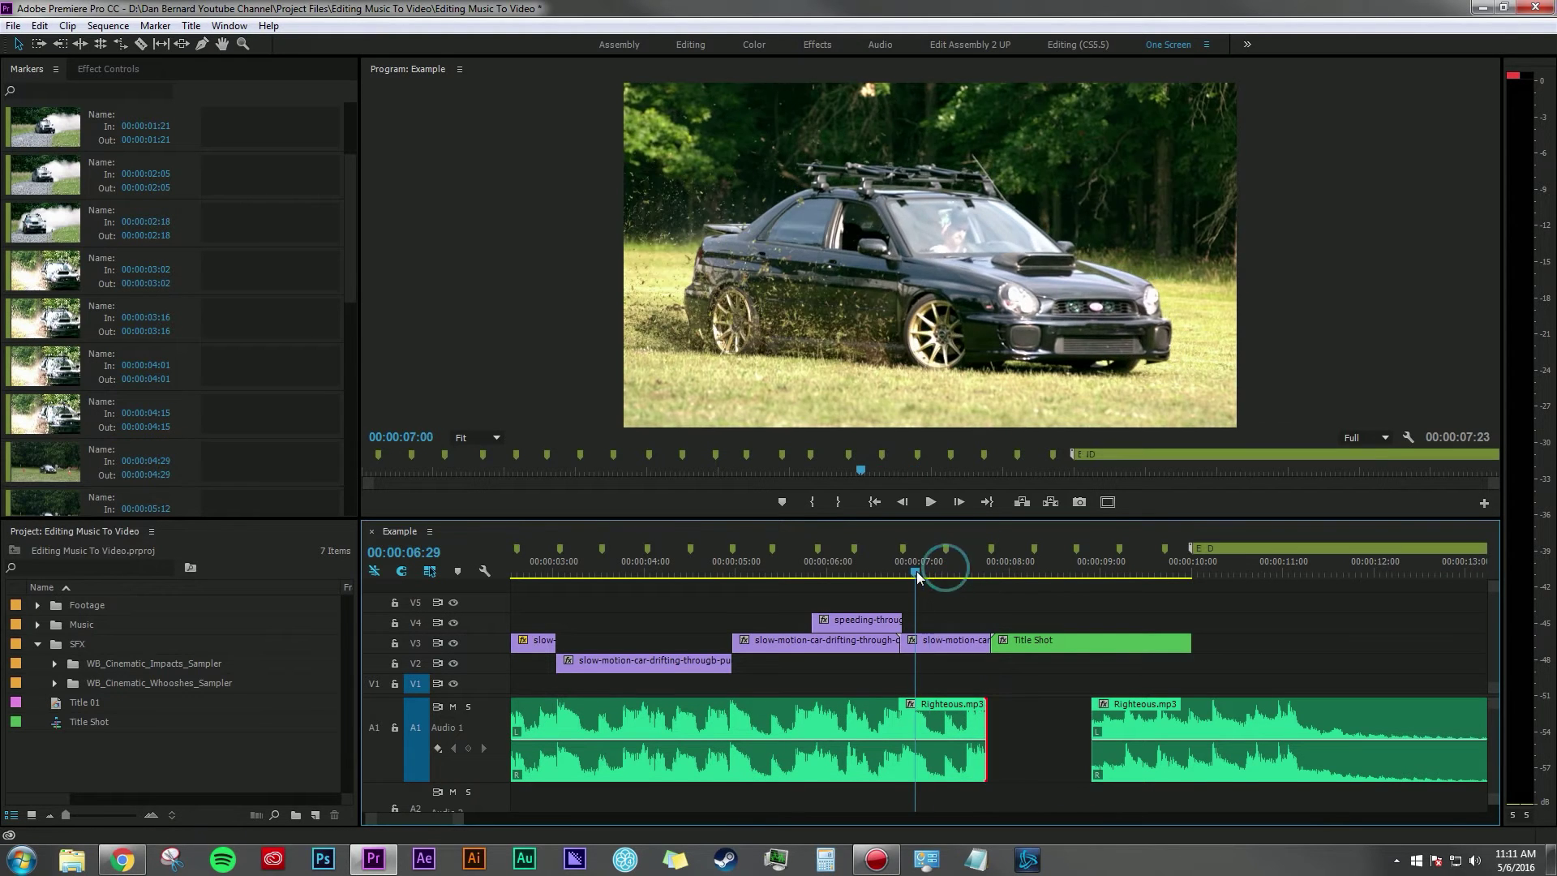
{"action": "key", "text": "space"}
{"action": "key", "text": "space"}
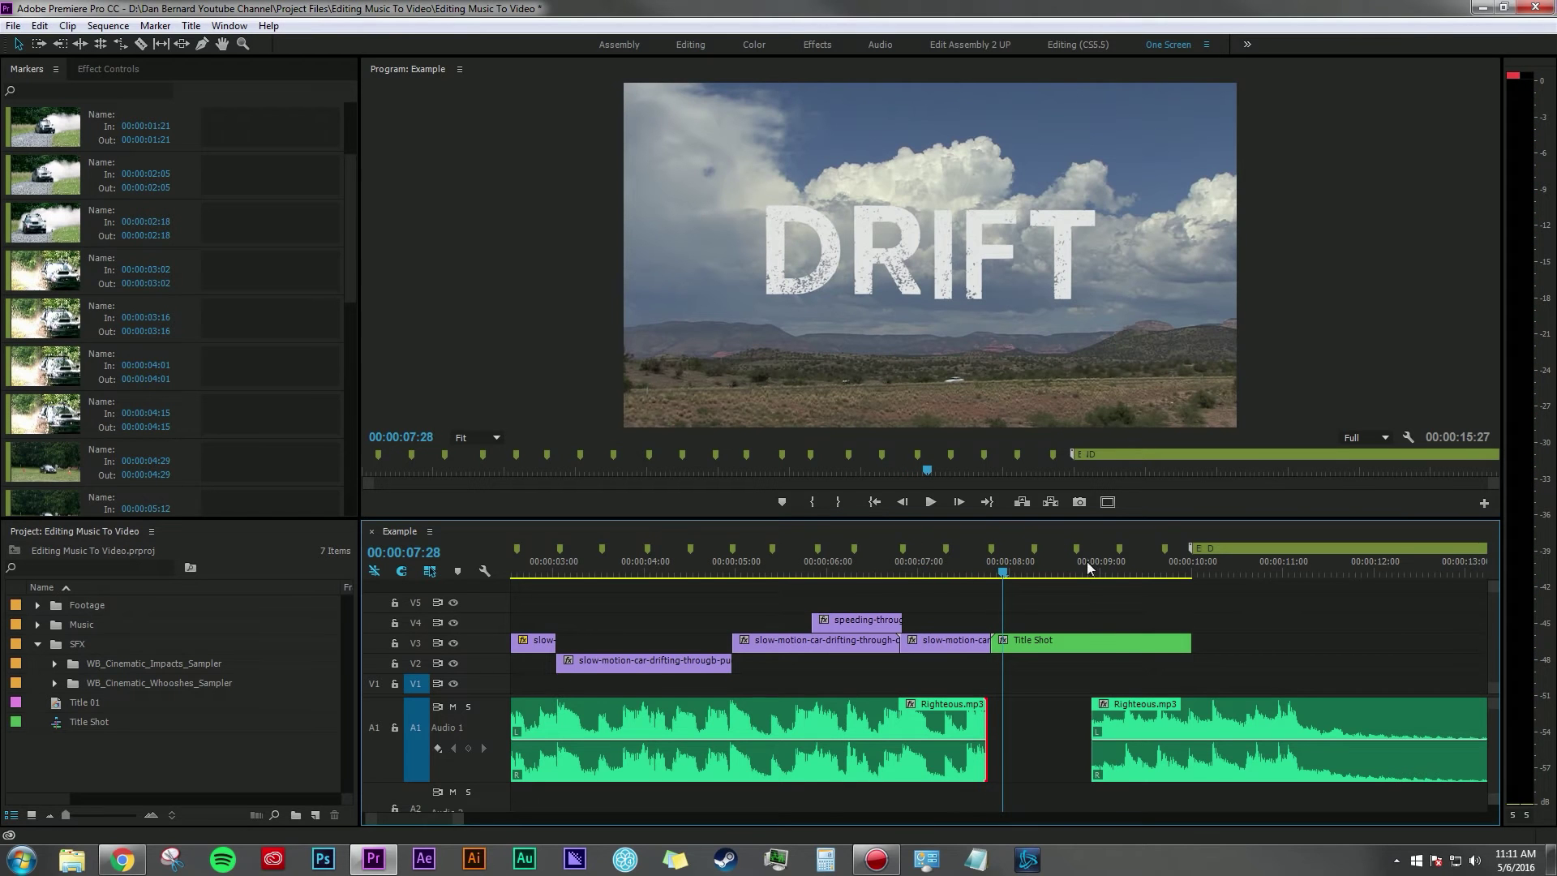
Step: Cut off the ending Righteous.mp3 segment's opening before about 00:00:09:04 and butt the rest against the first segment at 00:00:07:23
{"action": "left_click", "coordinate": [1130, 708]}
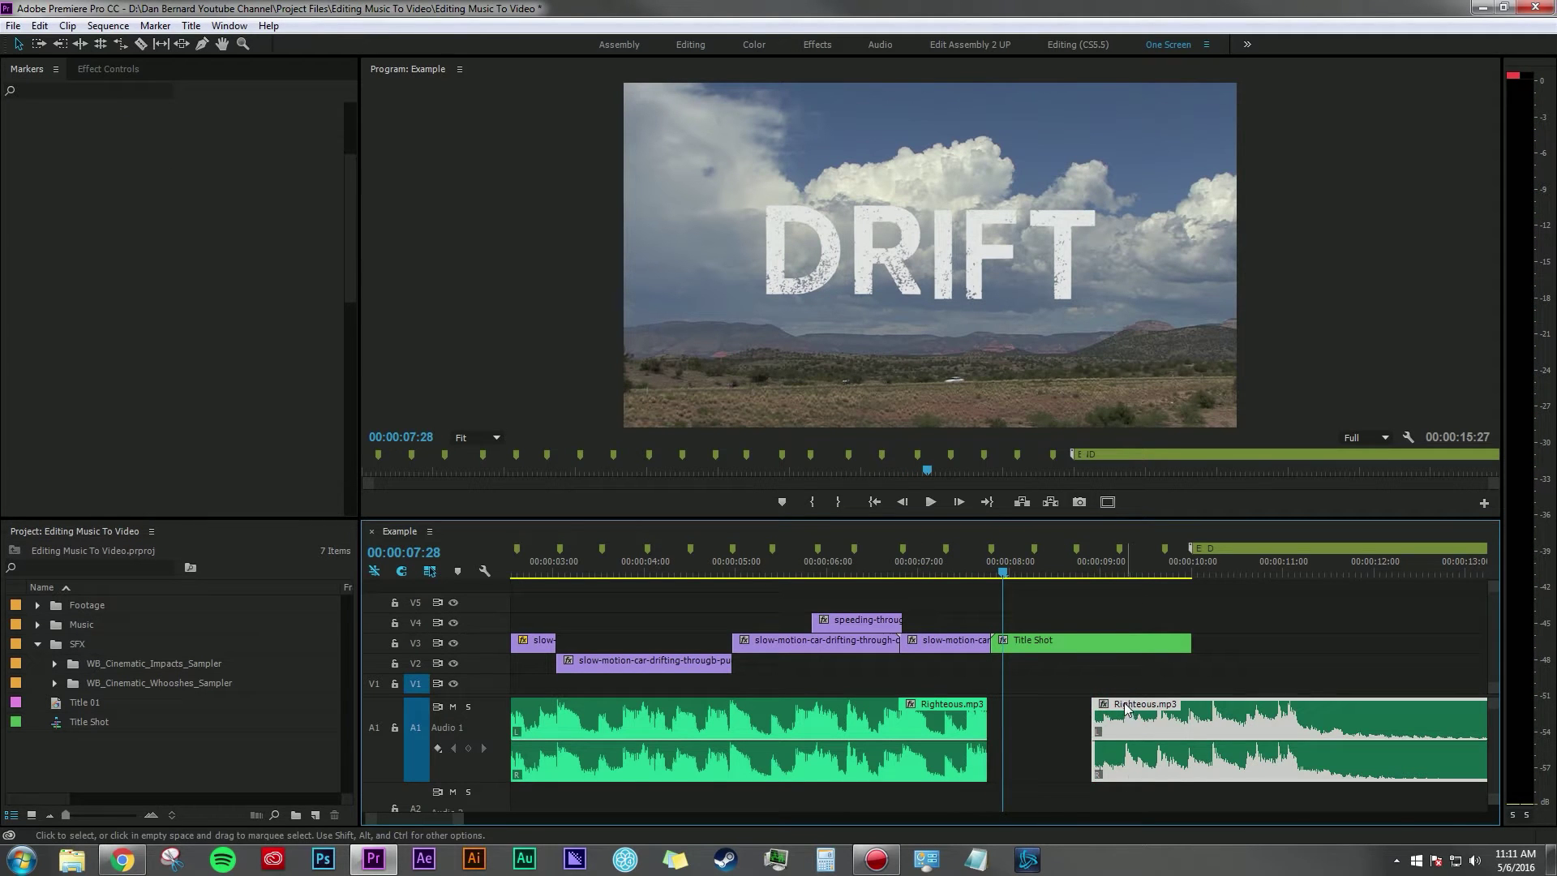
{"action": "left_click_drag", "start_coordinate": [1078, 707], "coordinate": [1045, 707]}
{"action": "key", "text": "space"}
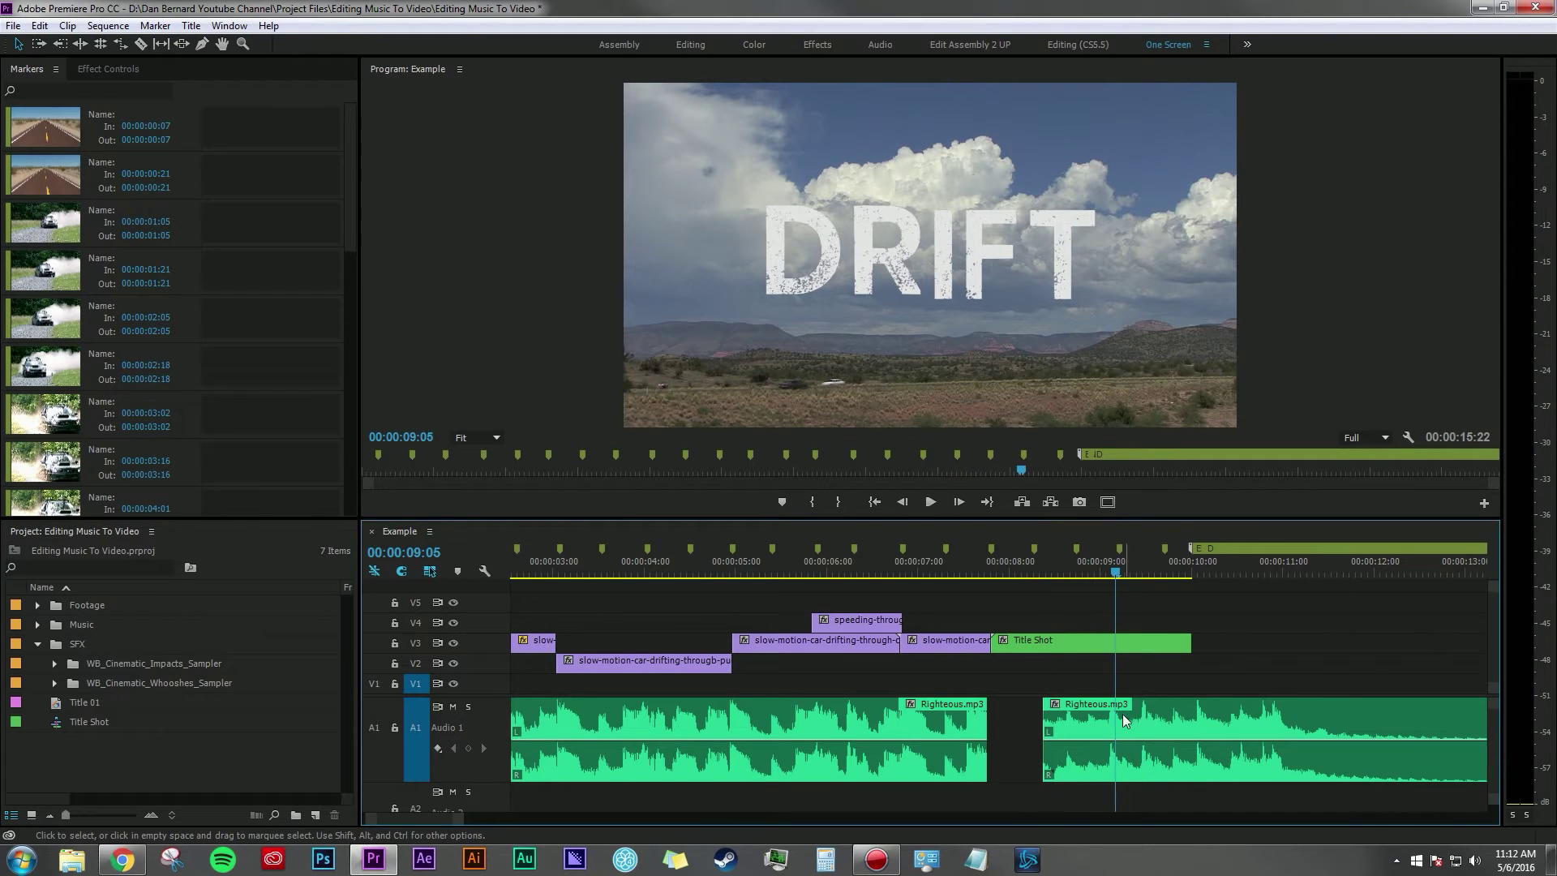
{"action": "key", "text": "c"}
{"action": "left_click", "coordinate": [1109, 713]}
{"action": "key", "text": "v"}
{"action": "left_click", "coordinate": [1091, 720]}
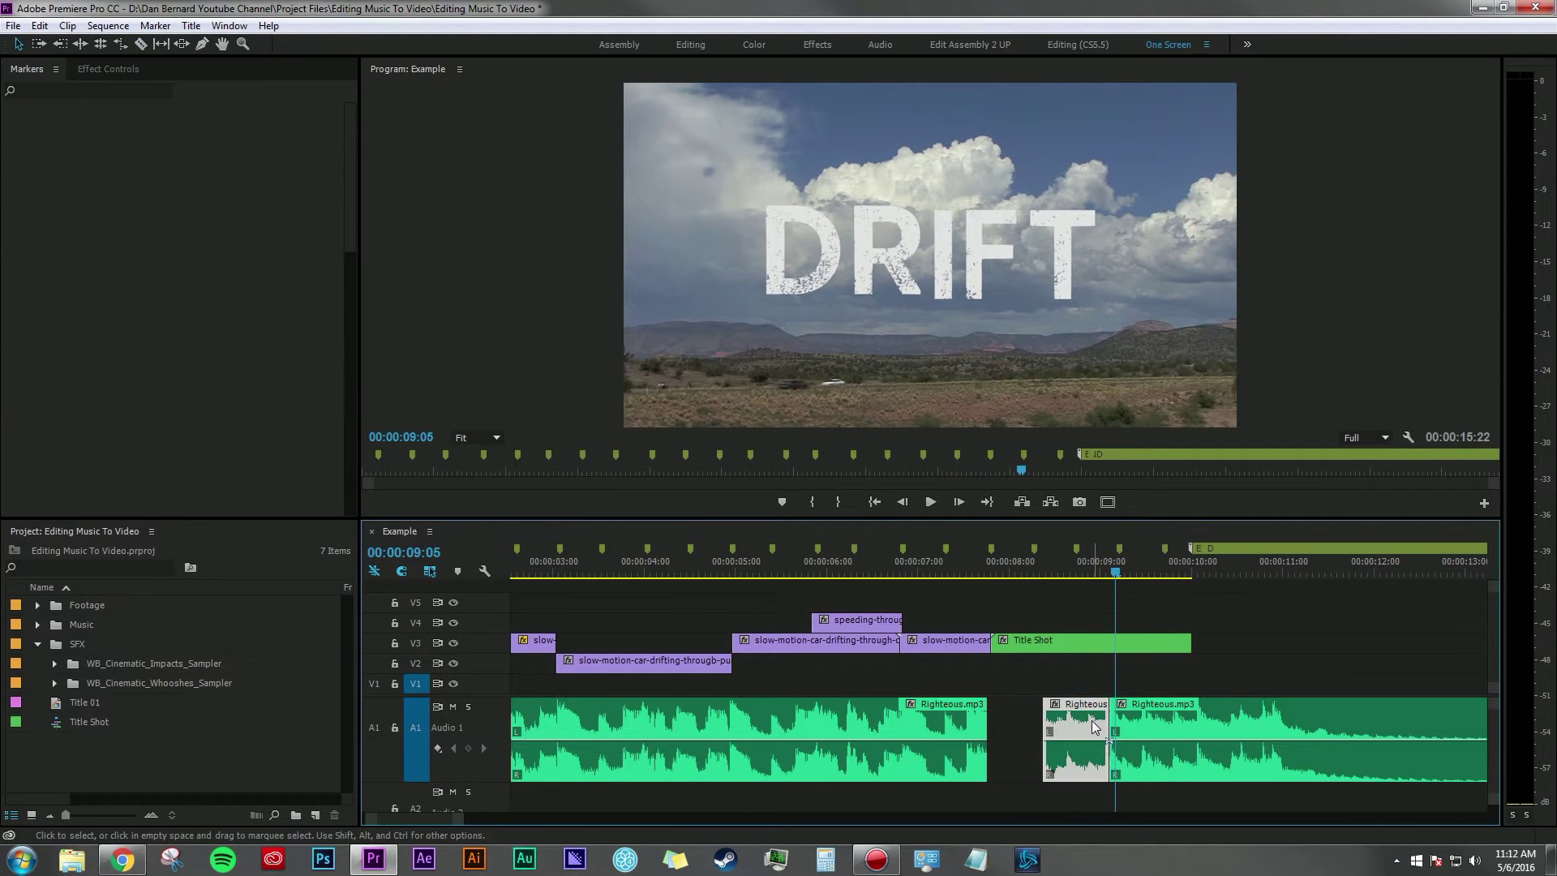
{"action": "key", "text": "Delete"}
{"action": "left_click_drag", "start_coordinate": [1153, 713], "coordinate": [1031, 710]}
Step: Play and scrub across the music cut near 00:00:07:23 to check that the beat continues into the Title Shot
{"action": "key", "text": "Up"}
{"action": "key", "text": "Up"}
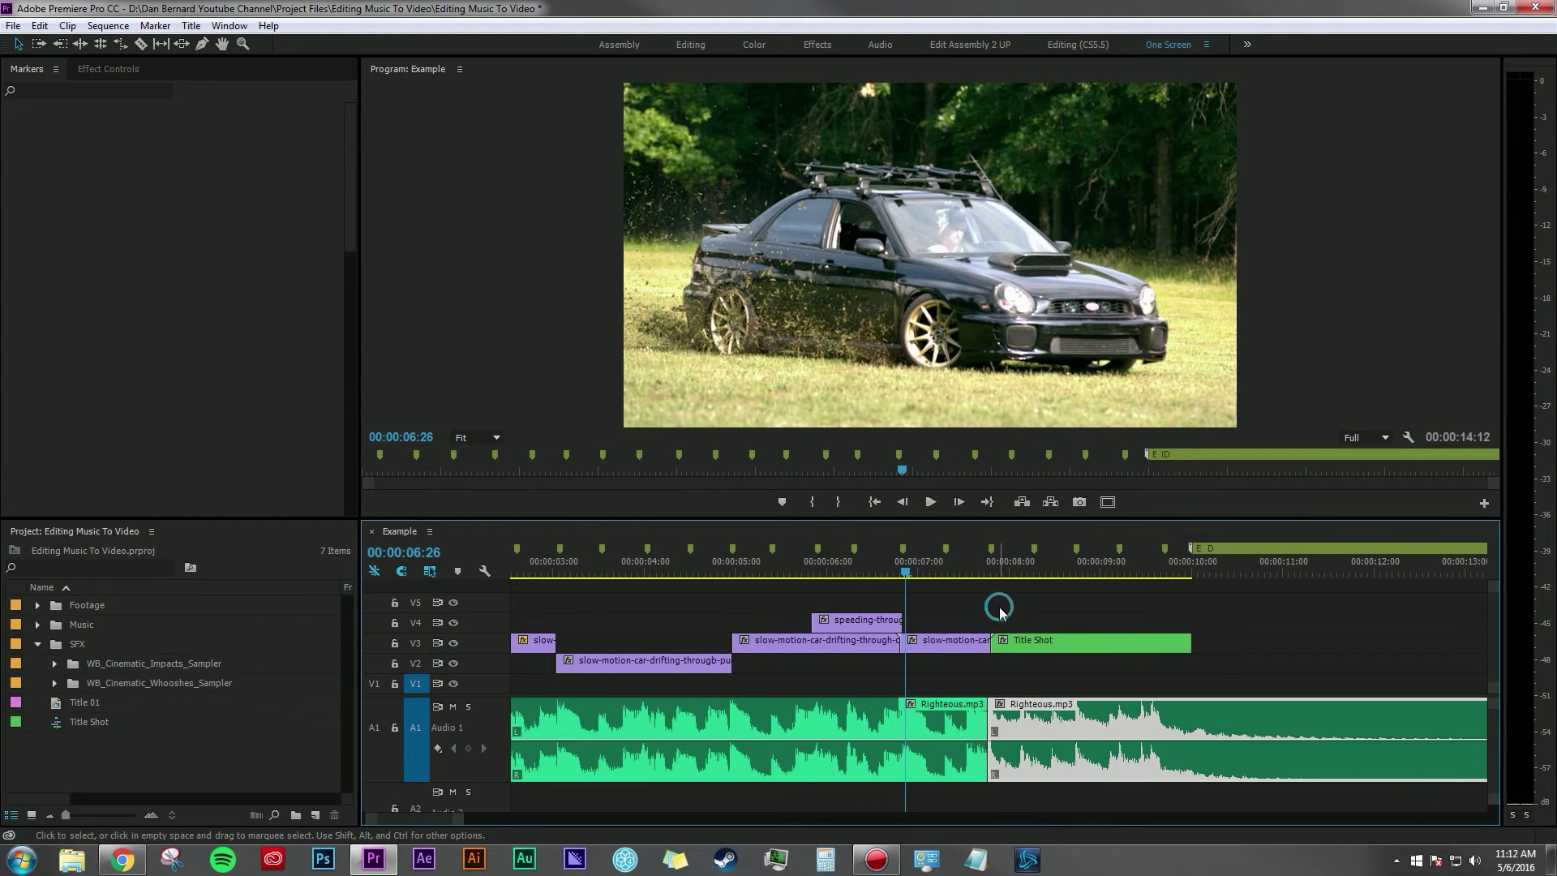
{"action": "left_click", "coordinate": [999, 608]}
{"action": "key", "text": "space"}
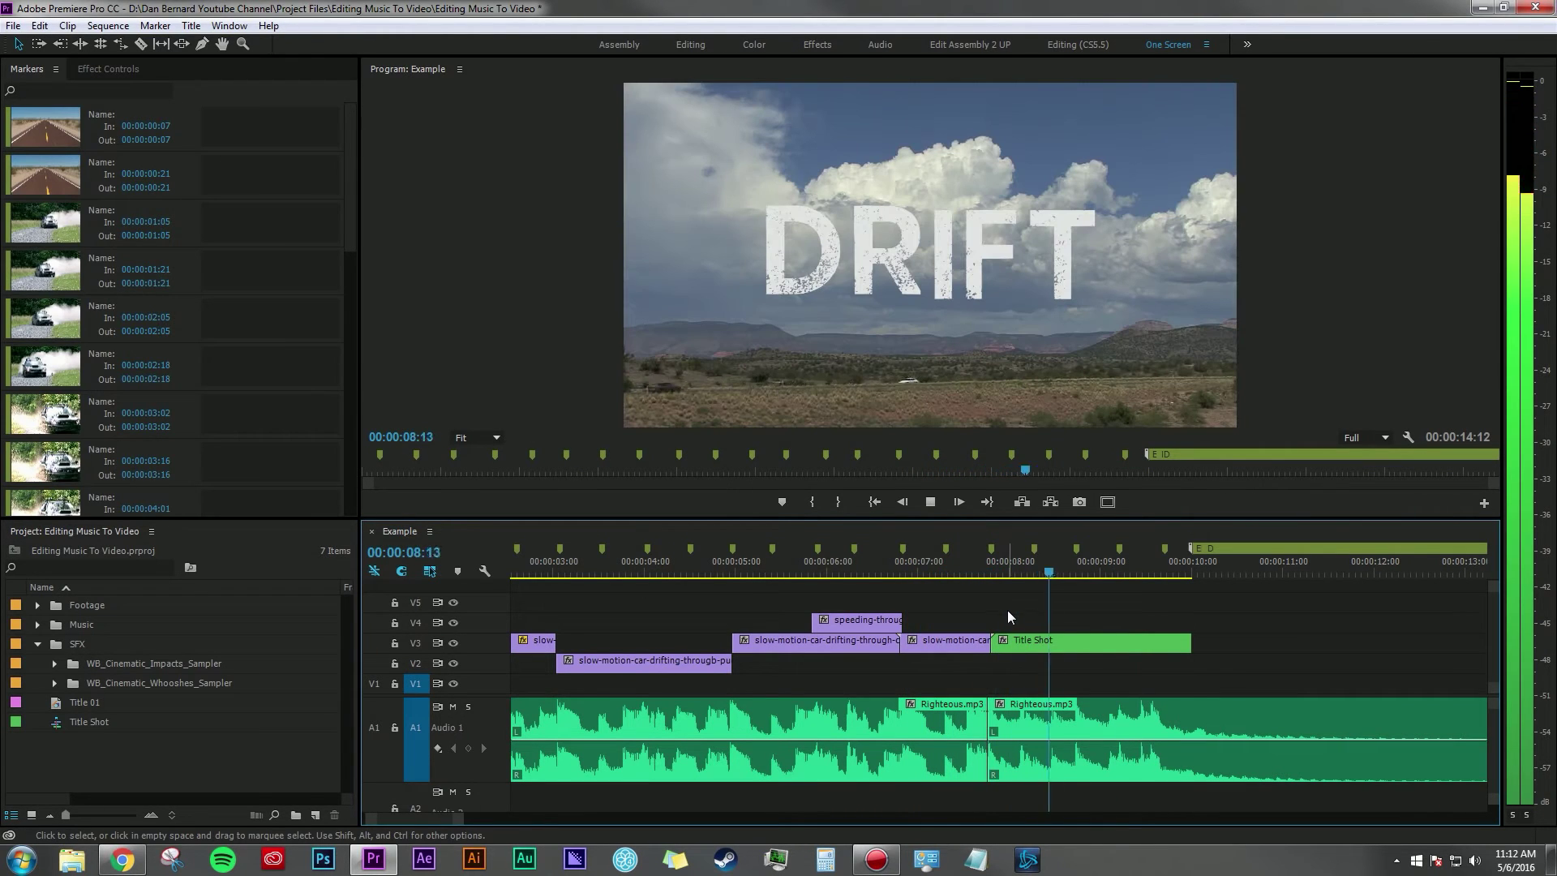
{"action": "key", "text": "space"}
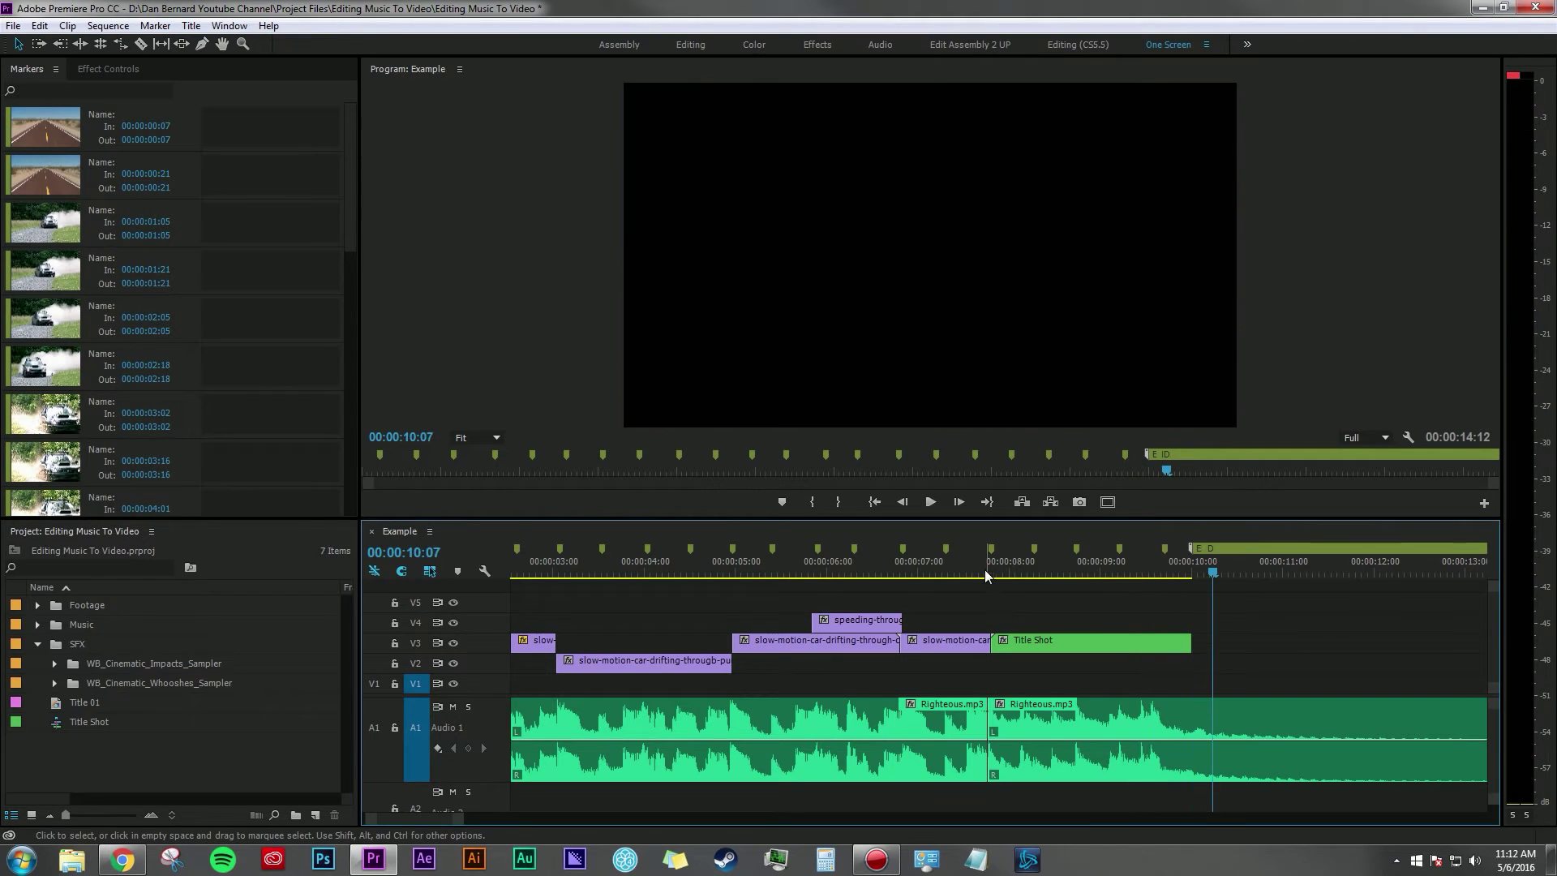
{"action": "left_click_drag", "start_coordinate": [985, 574], "coordinate": [908, 572]}
{"action": "scroll", "coordinate": [996, 600], "scroll_direction": "up", "scroll_amount": 2}
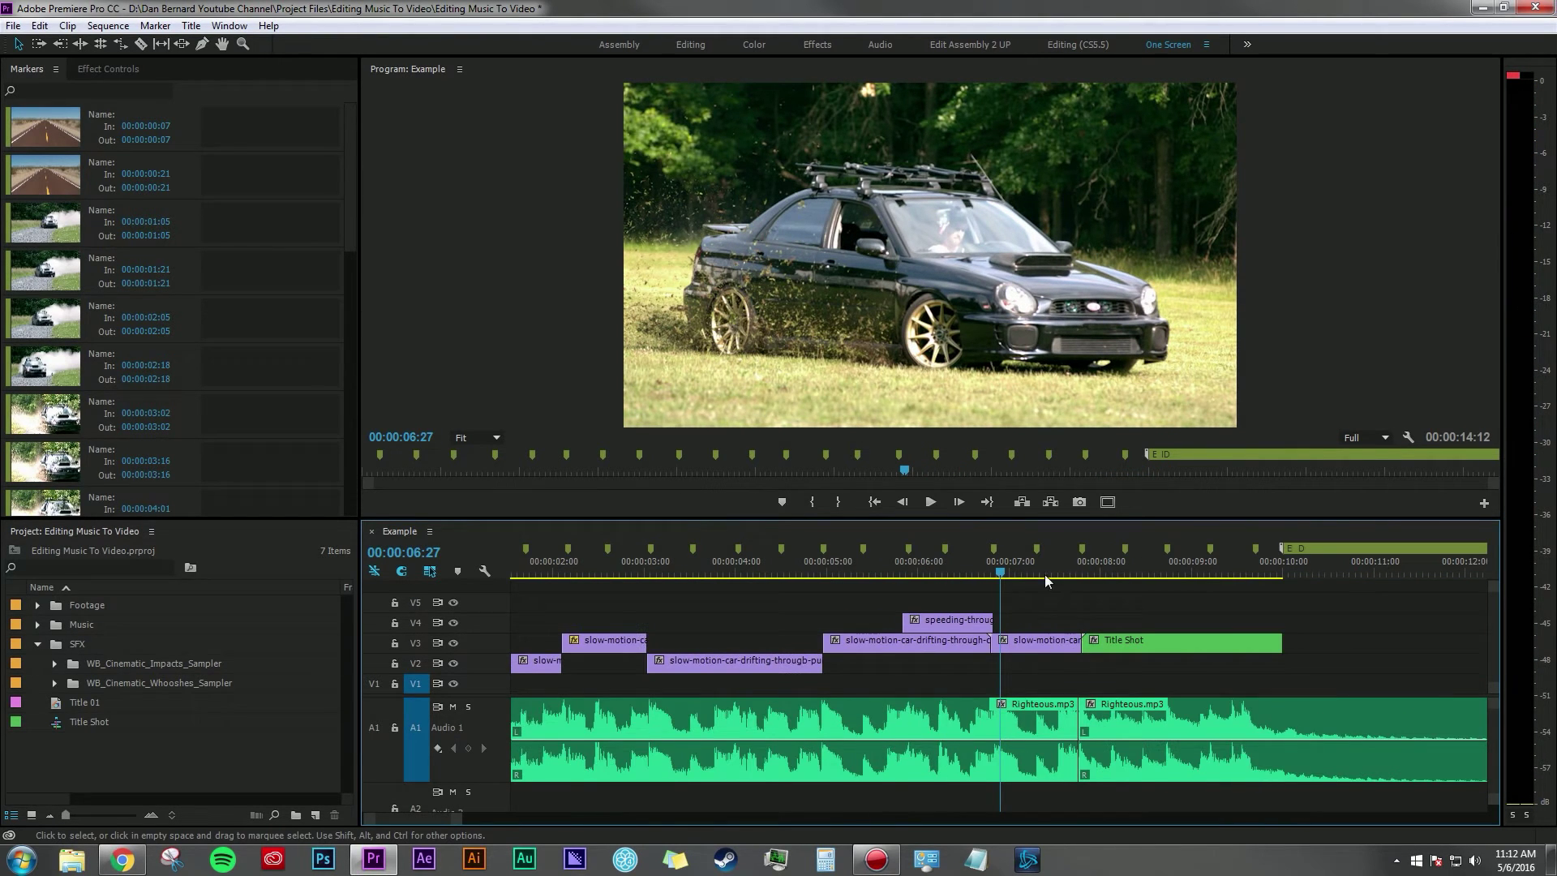
{"action": "left_click_drag", "start_coordinate": [1005, 571], "coordinate": [1046, 571]}
Step: Add a Constant Power crossfade at the music cut near 00:00:07:23 and shorten it to 8 frames
{"action": "key", "text": "equal"}
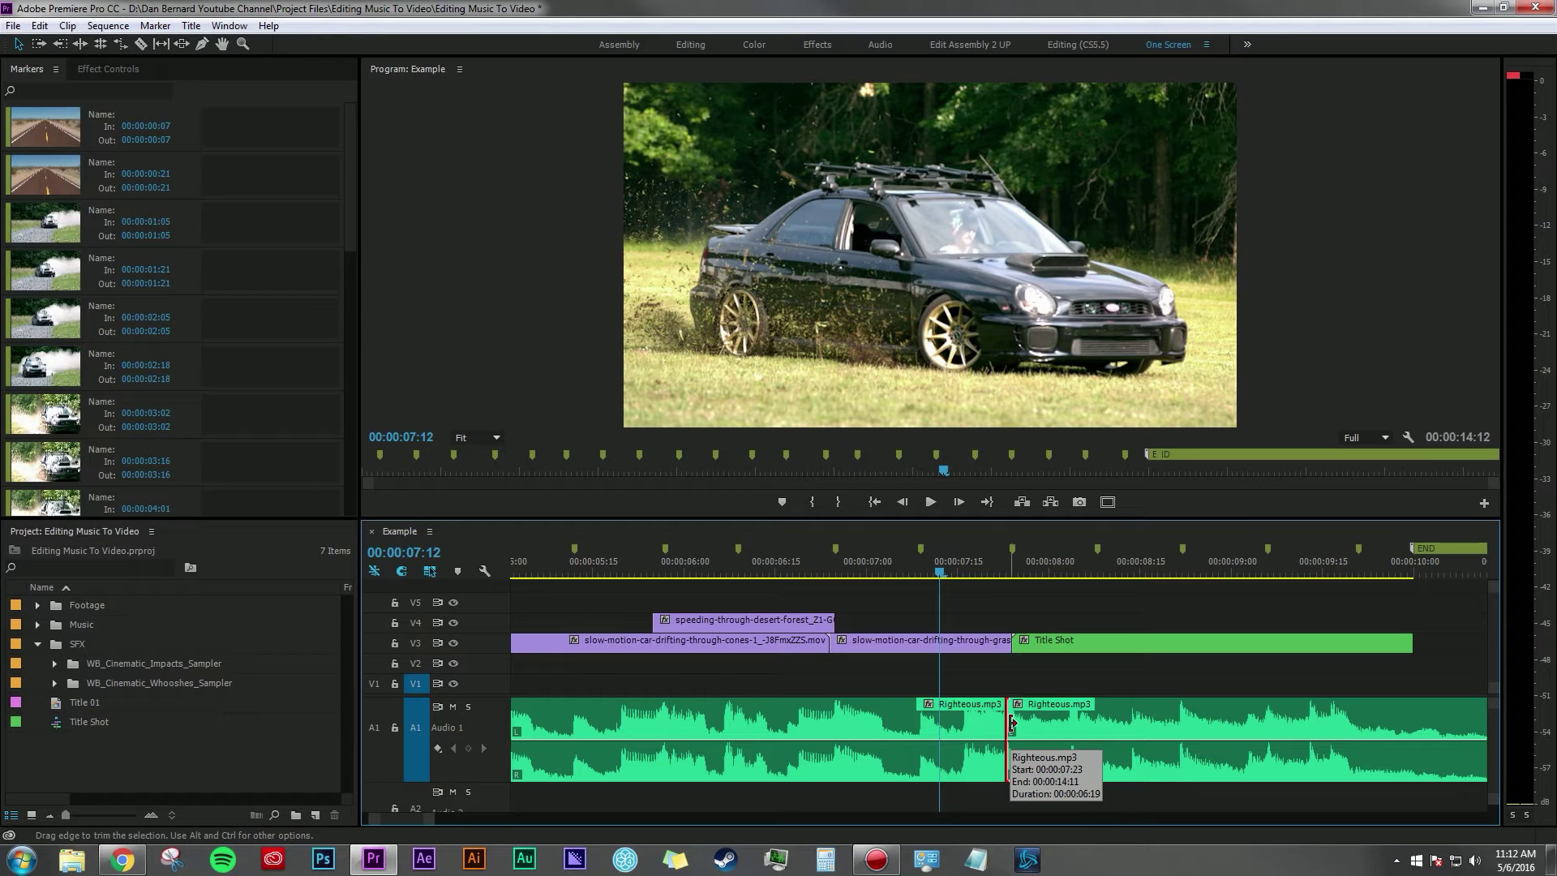
{"action": "key", "text": "ctrl+shift+d"}
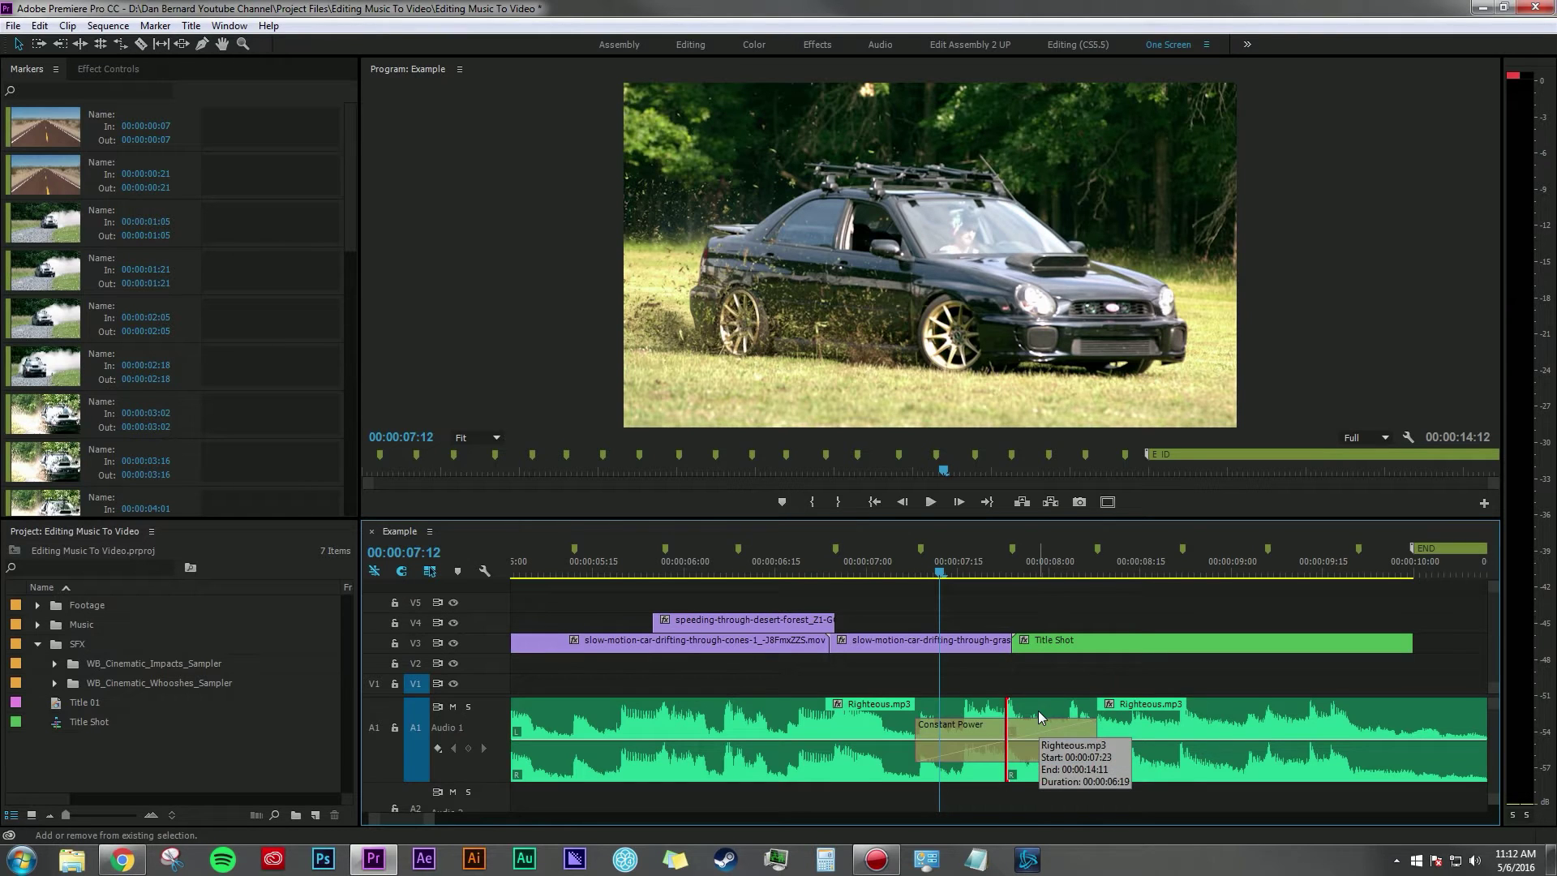
{"action": "left_click", "coordinate": [929, 724]}
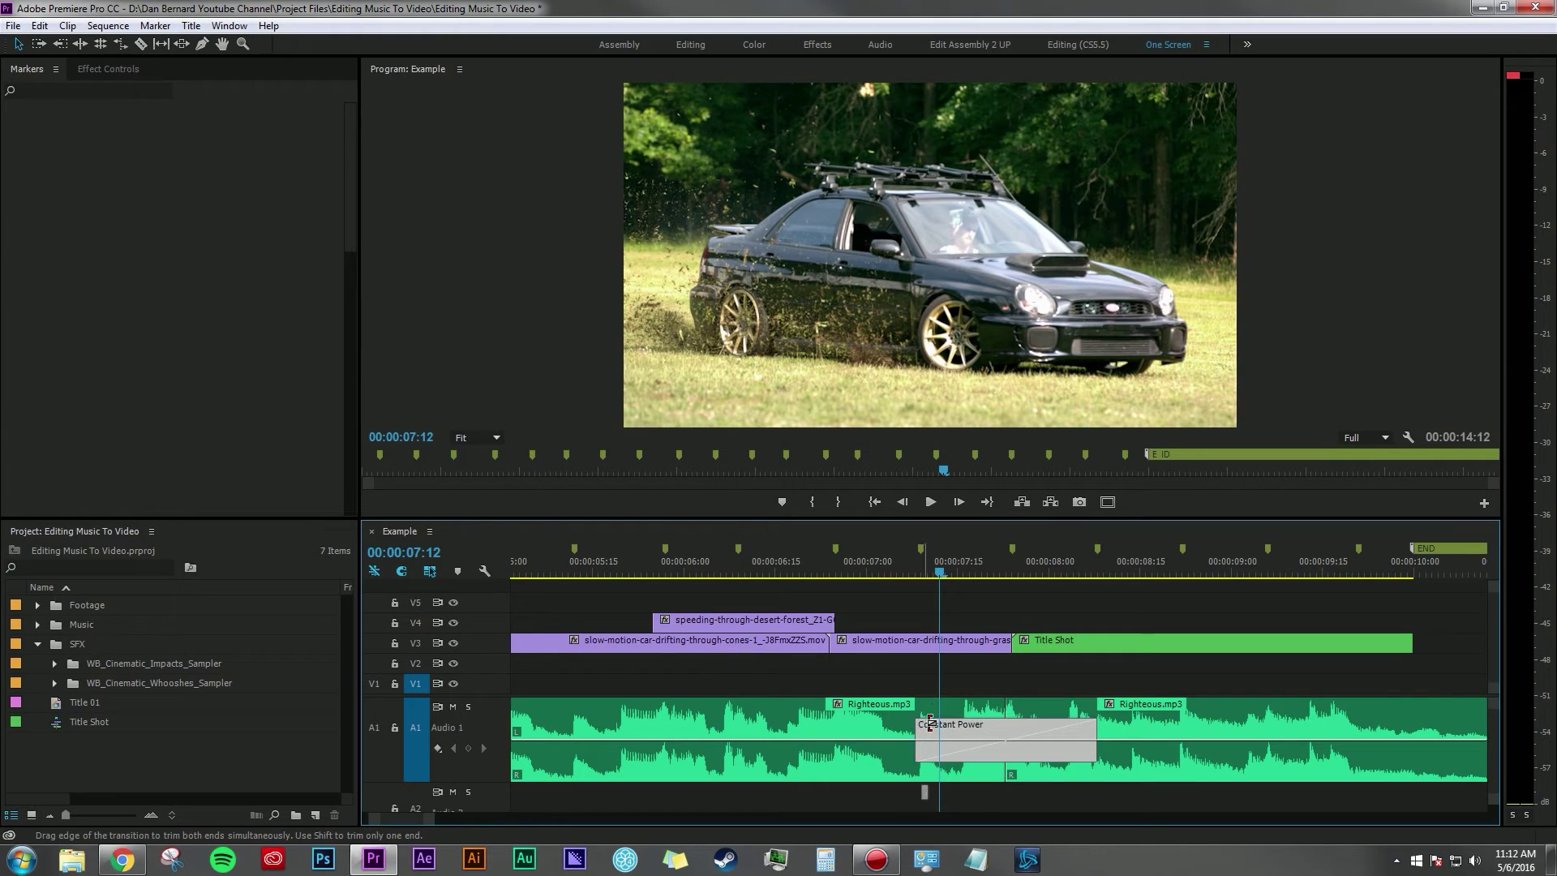
{"action": "left_click_drag", "start_coordinate": [929, 724], "coordinate": [981, 724]}
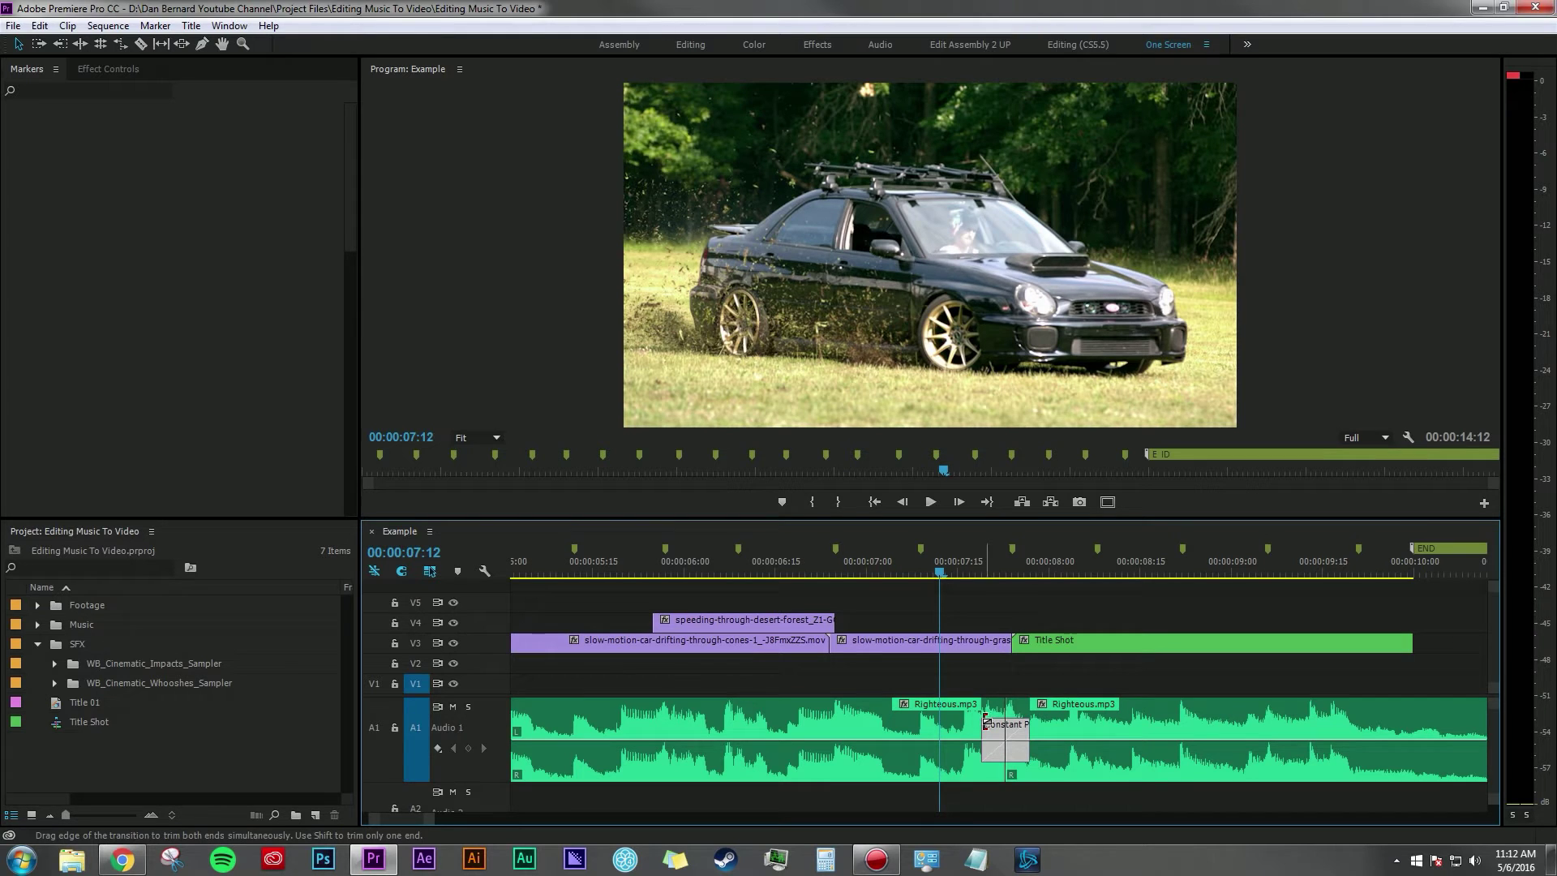
{"action": "left_click_drag", "start_coordinate": [986, 721], "coordinate": [983, 721]}
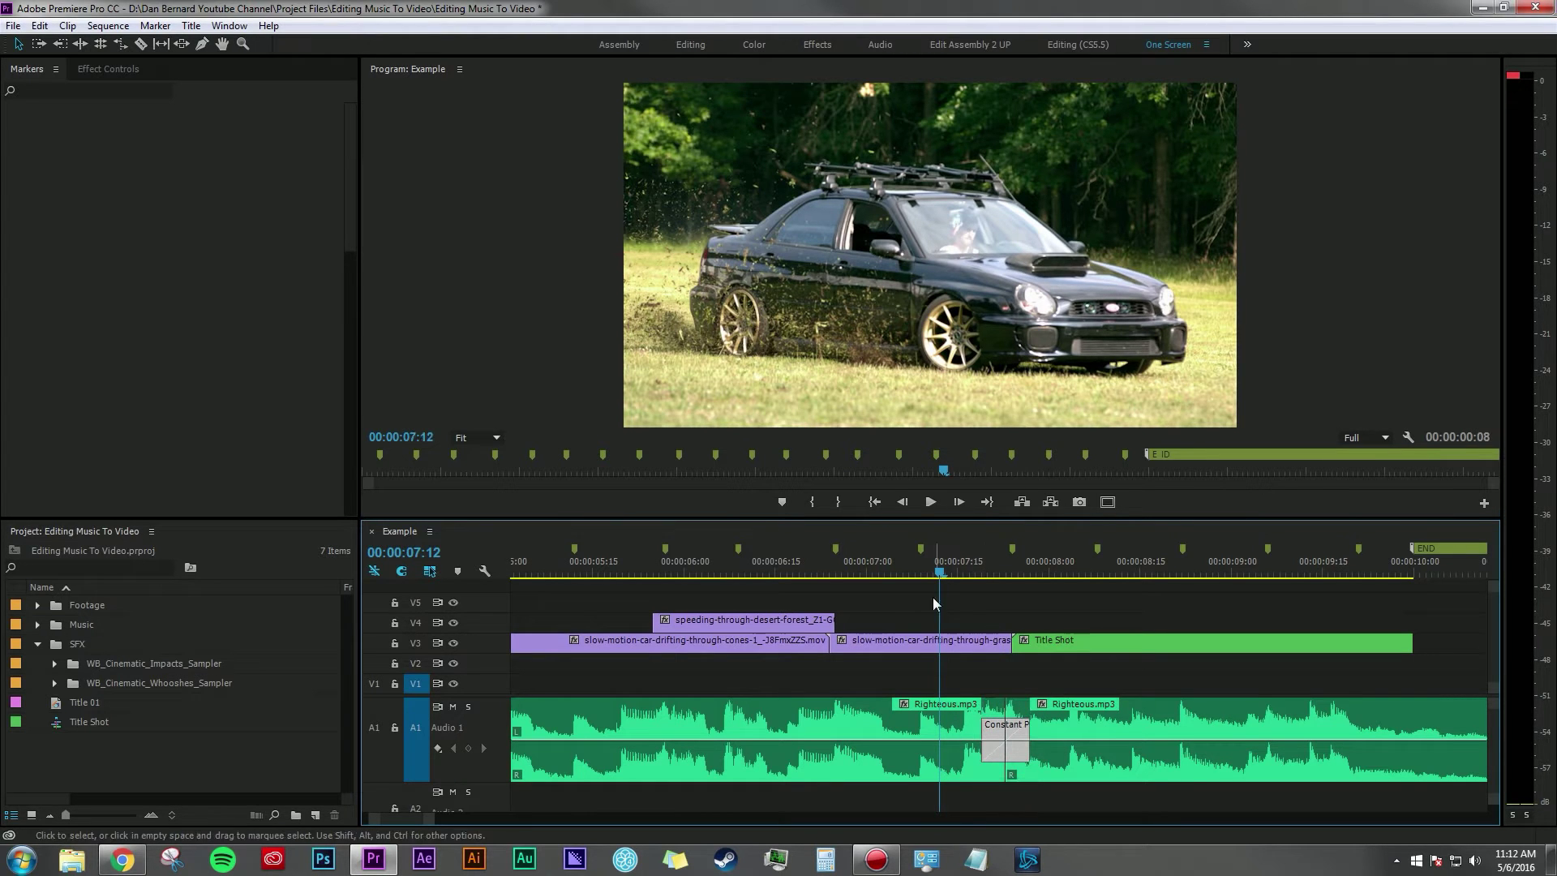
Step: Play across the shortened Constant Power crossfade to check how smoothly the two music segments blend
{"action": "left_click_drag", "start_coordinate": [921, 567], "coordinate": [872, 570]}
{"action": "left_click", "coordinate": [723, 561]}
{"action": "key", "text": "space"}
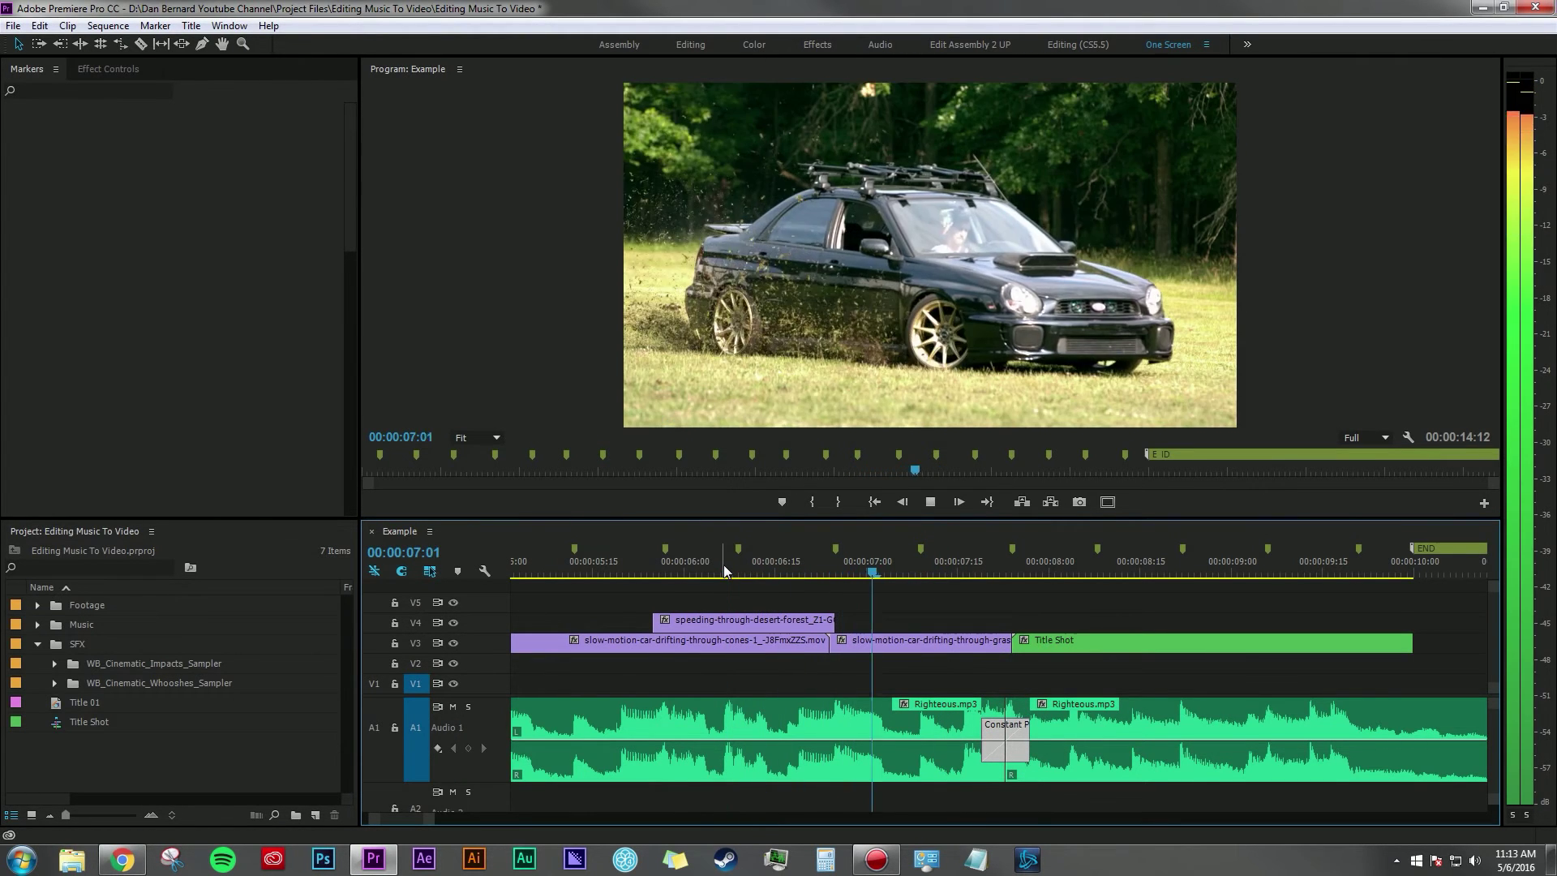
{"action": "key", "text": "space"}
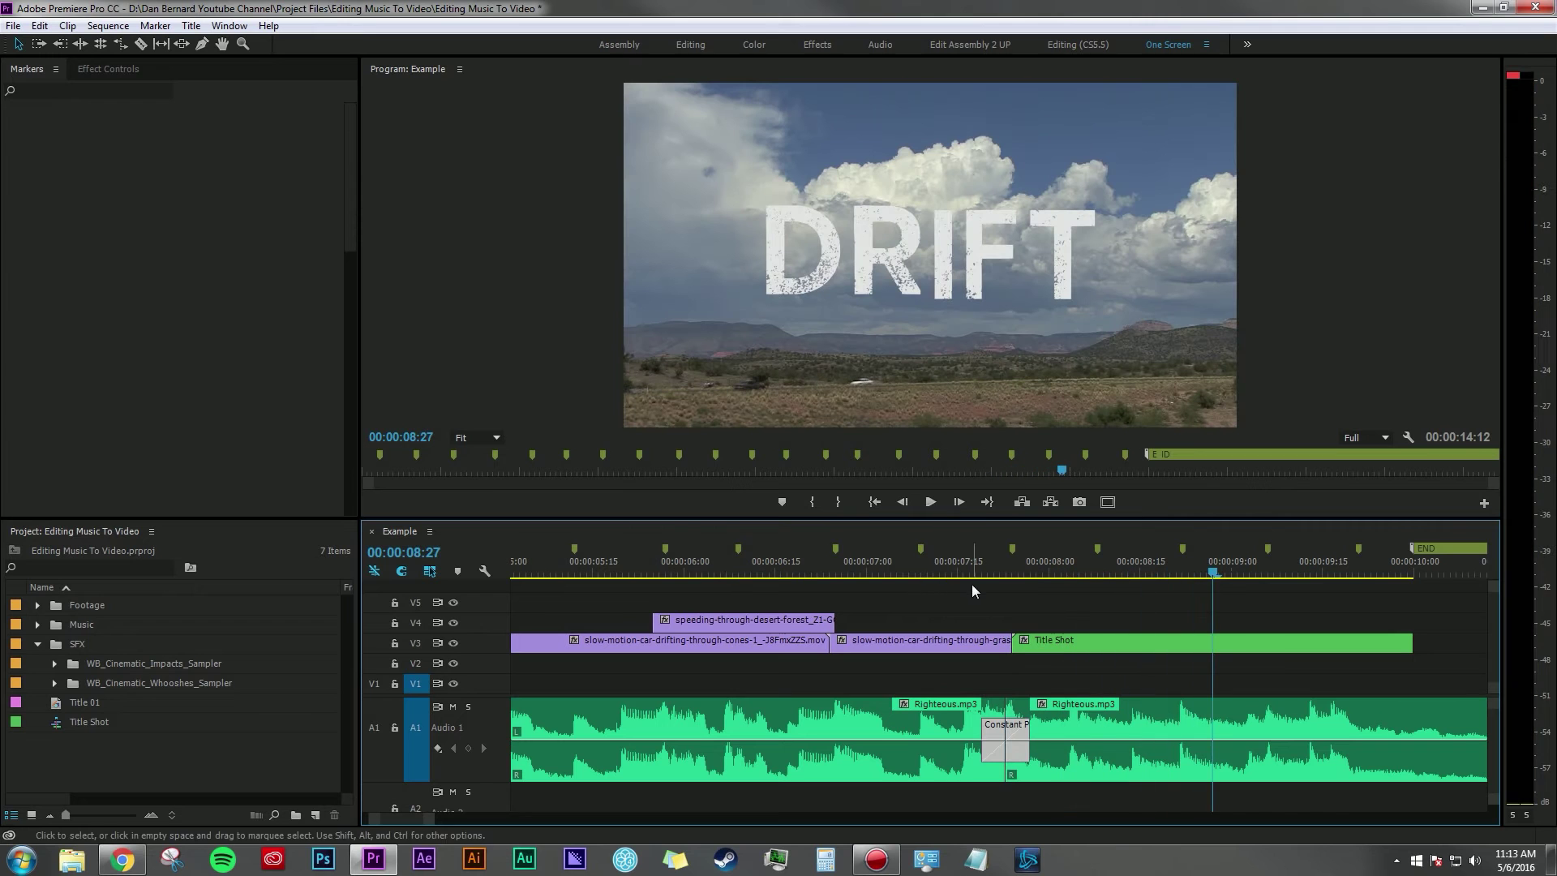
{"action": "scroll", "coordinate": [934, 607], "scroll_direction": "right", "scroll_amount": 3}
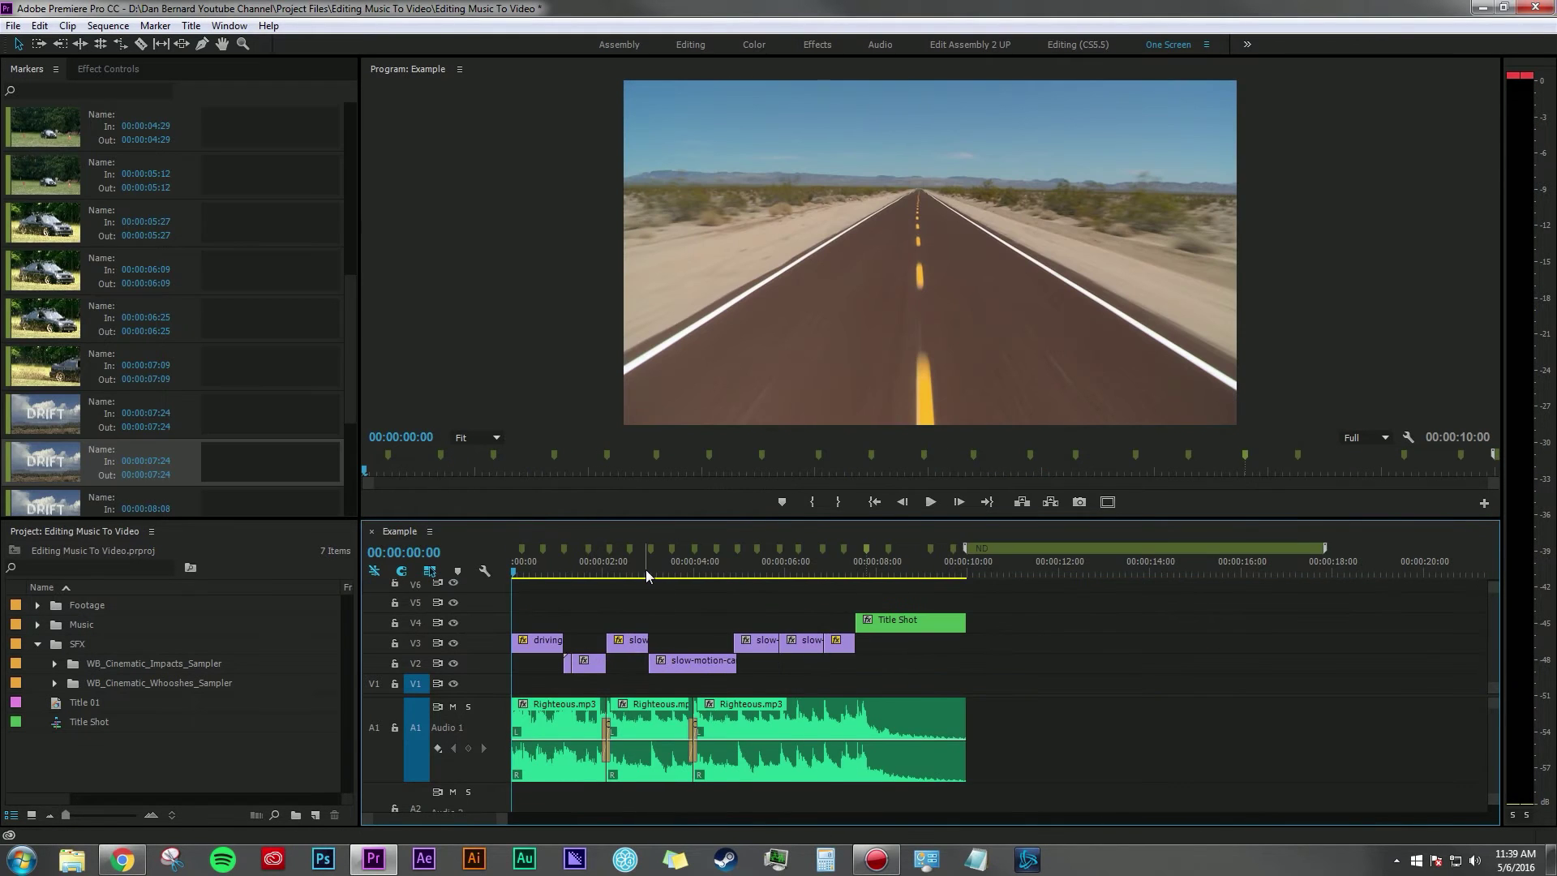
{"action": "key", "text": "="}
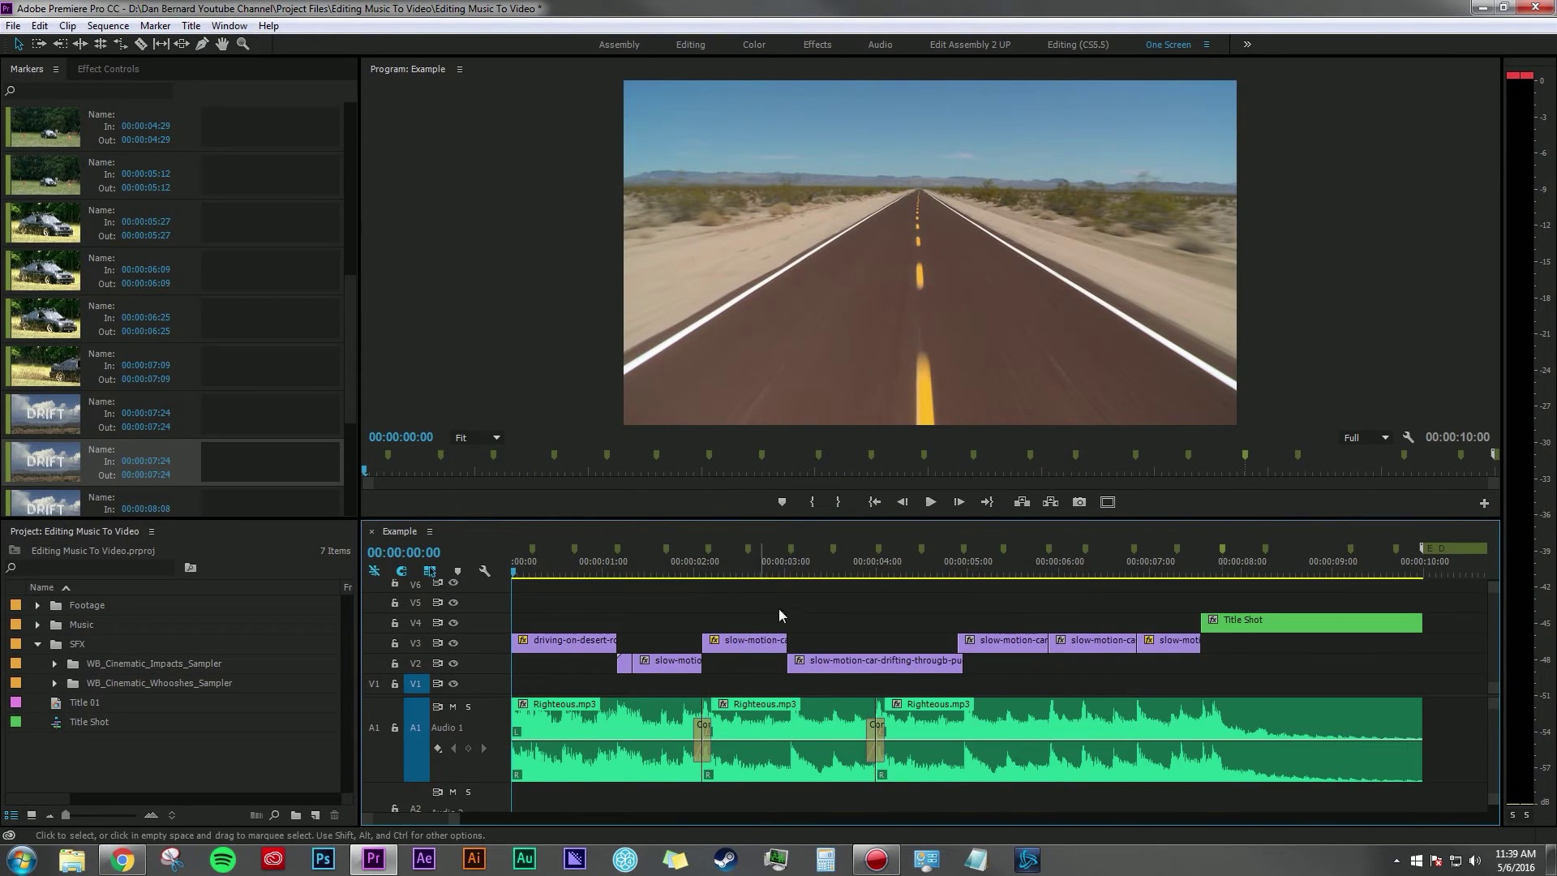
Step: Play the whole edited sequence from the start to check the cuts, crossfades and title against the music
{"action": "left_click", "coordinate": [973, 738]}
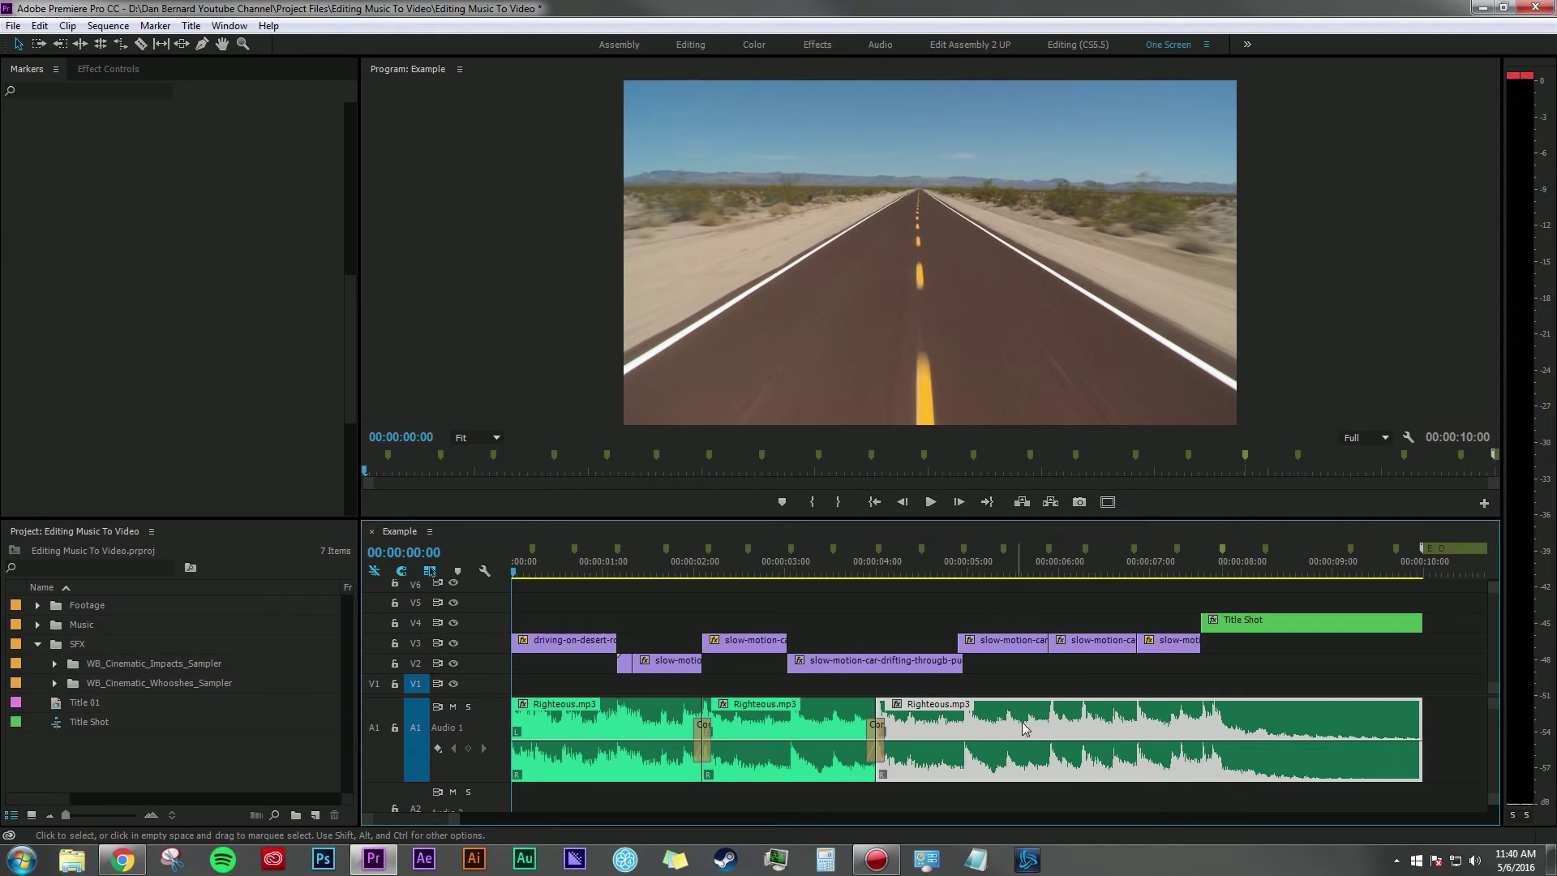
{"action": "key", "text": "minus"}
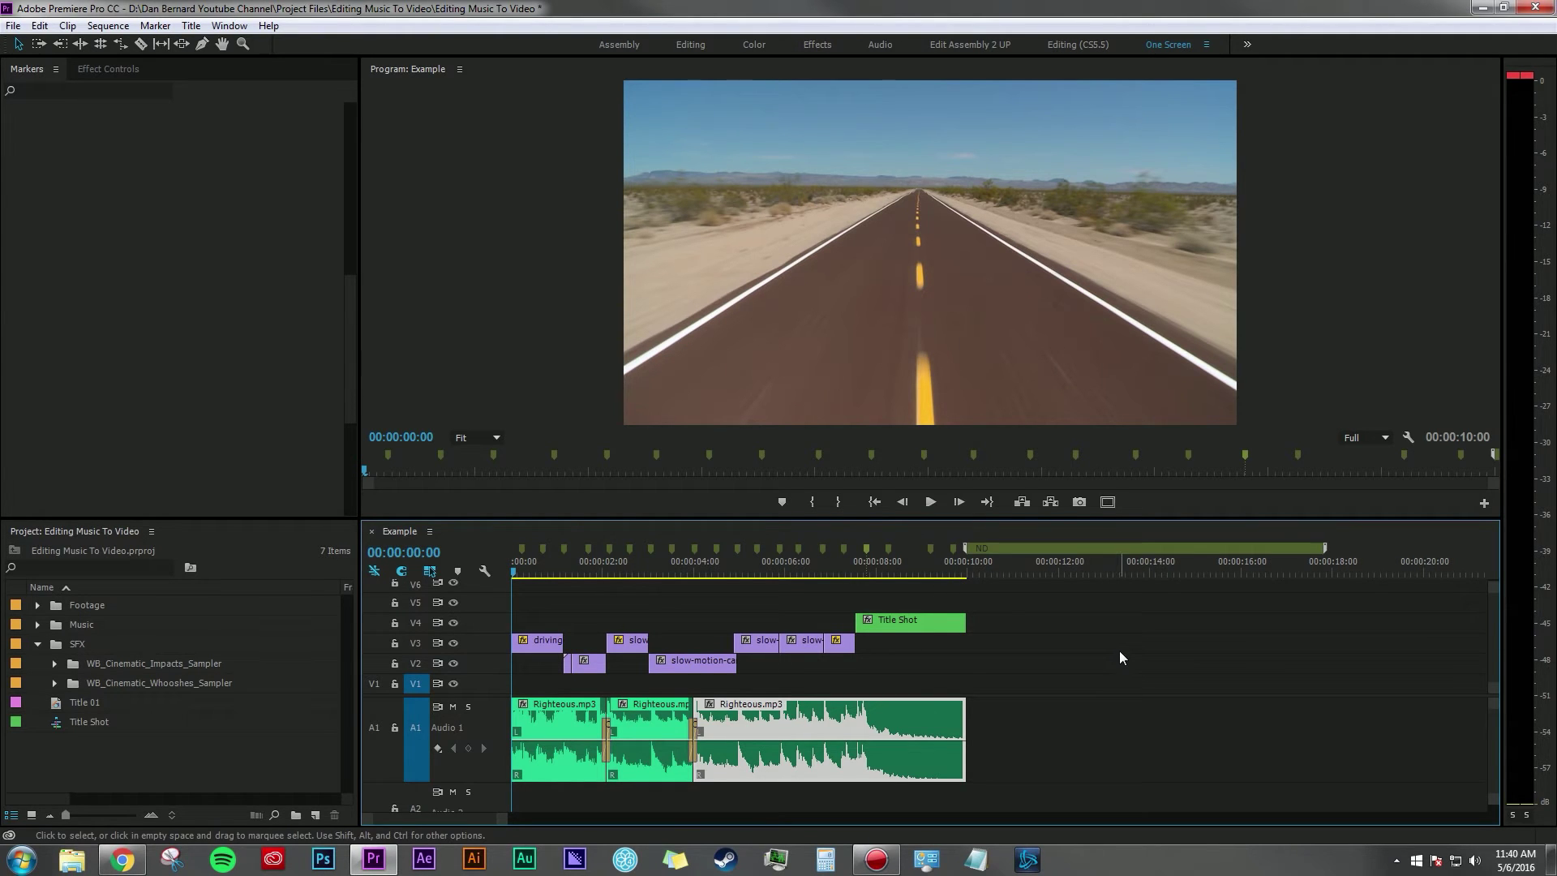
{"action": "key", "text": "space"}
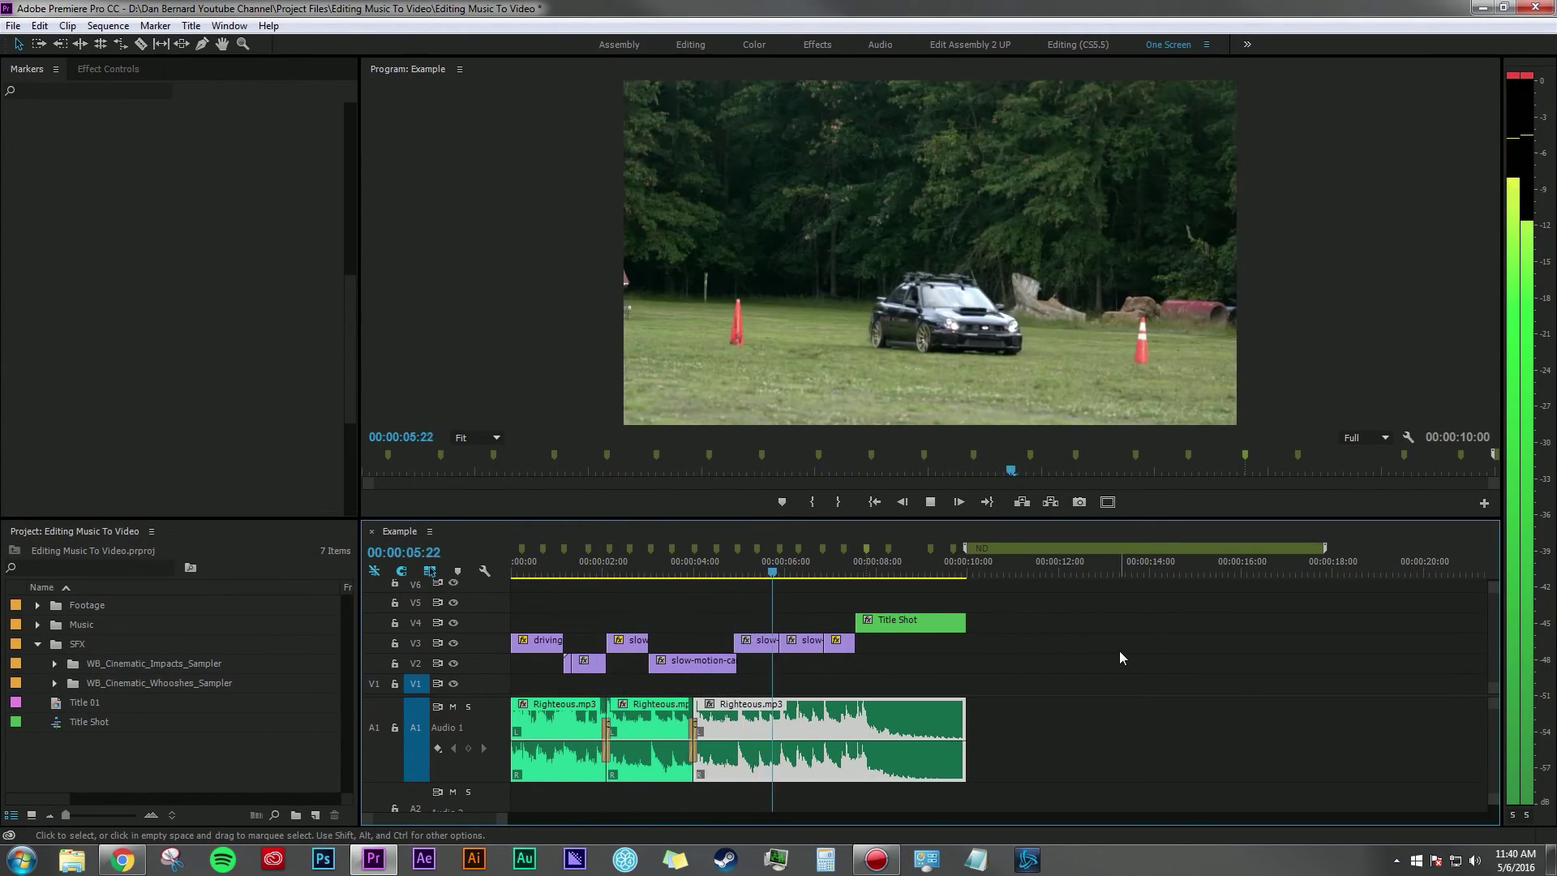
{"action": "left_click", "coordinate": [1119, 651]}
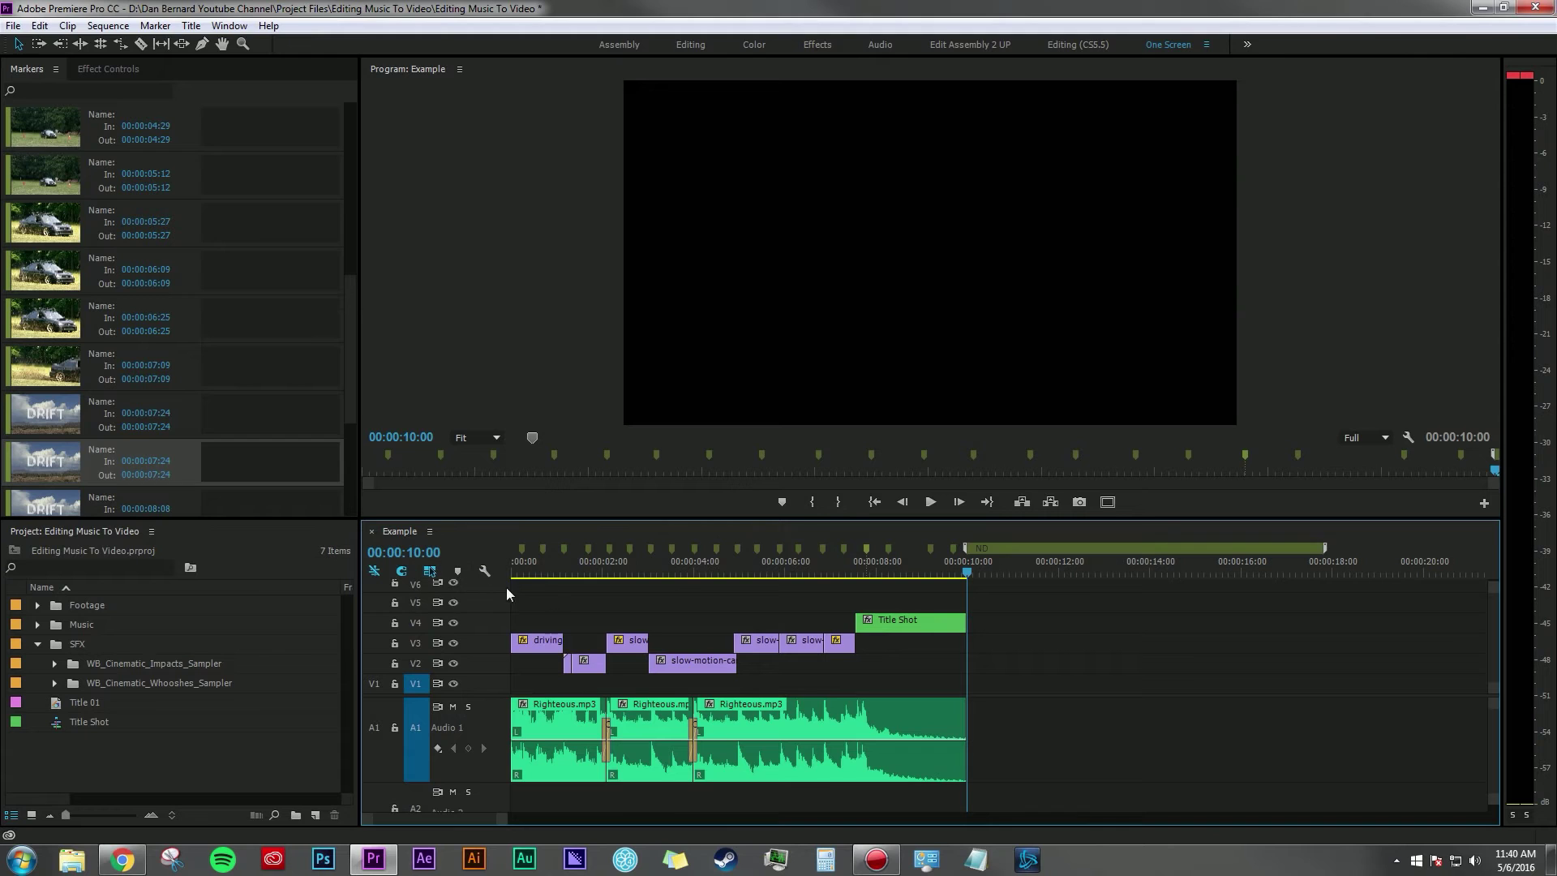
Step: Select the three Righteous.mp3 segments on A1 in turn to review how the shortened music is assembled
{"action": "left_click", "coordinate": [765, 726]}
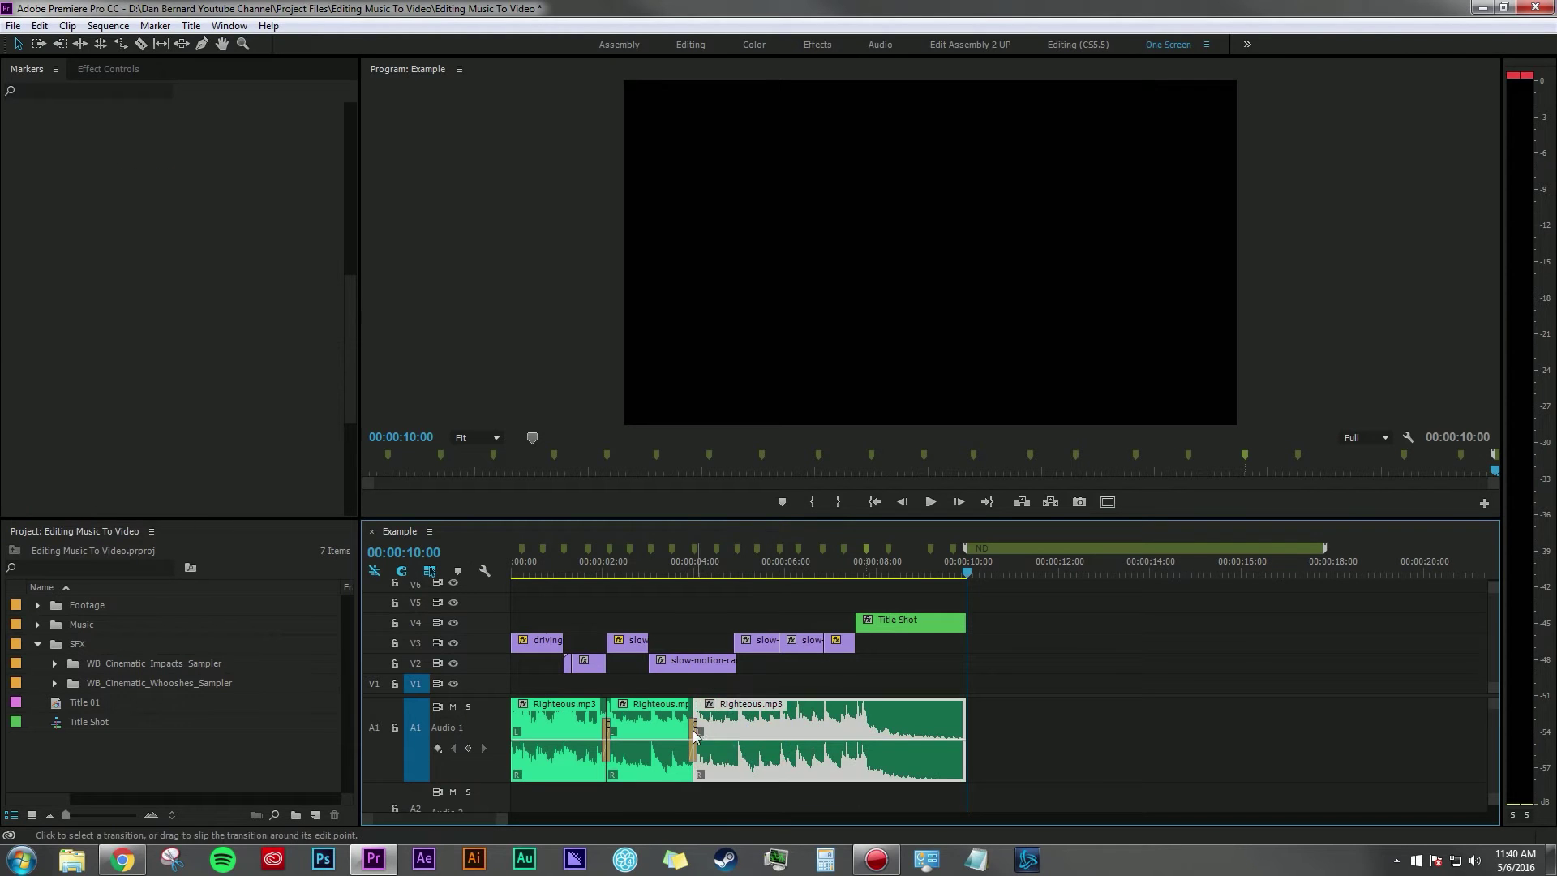
{"action": "left_click", "coordinate": [649, 727]}
{"action": "left_click", "coordinate": [575, 727]}
{"action": "left_click", "coordinate": [646, 727]}
{"action": "left_click", "coordinate": [740, 727]}
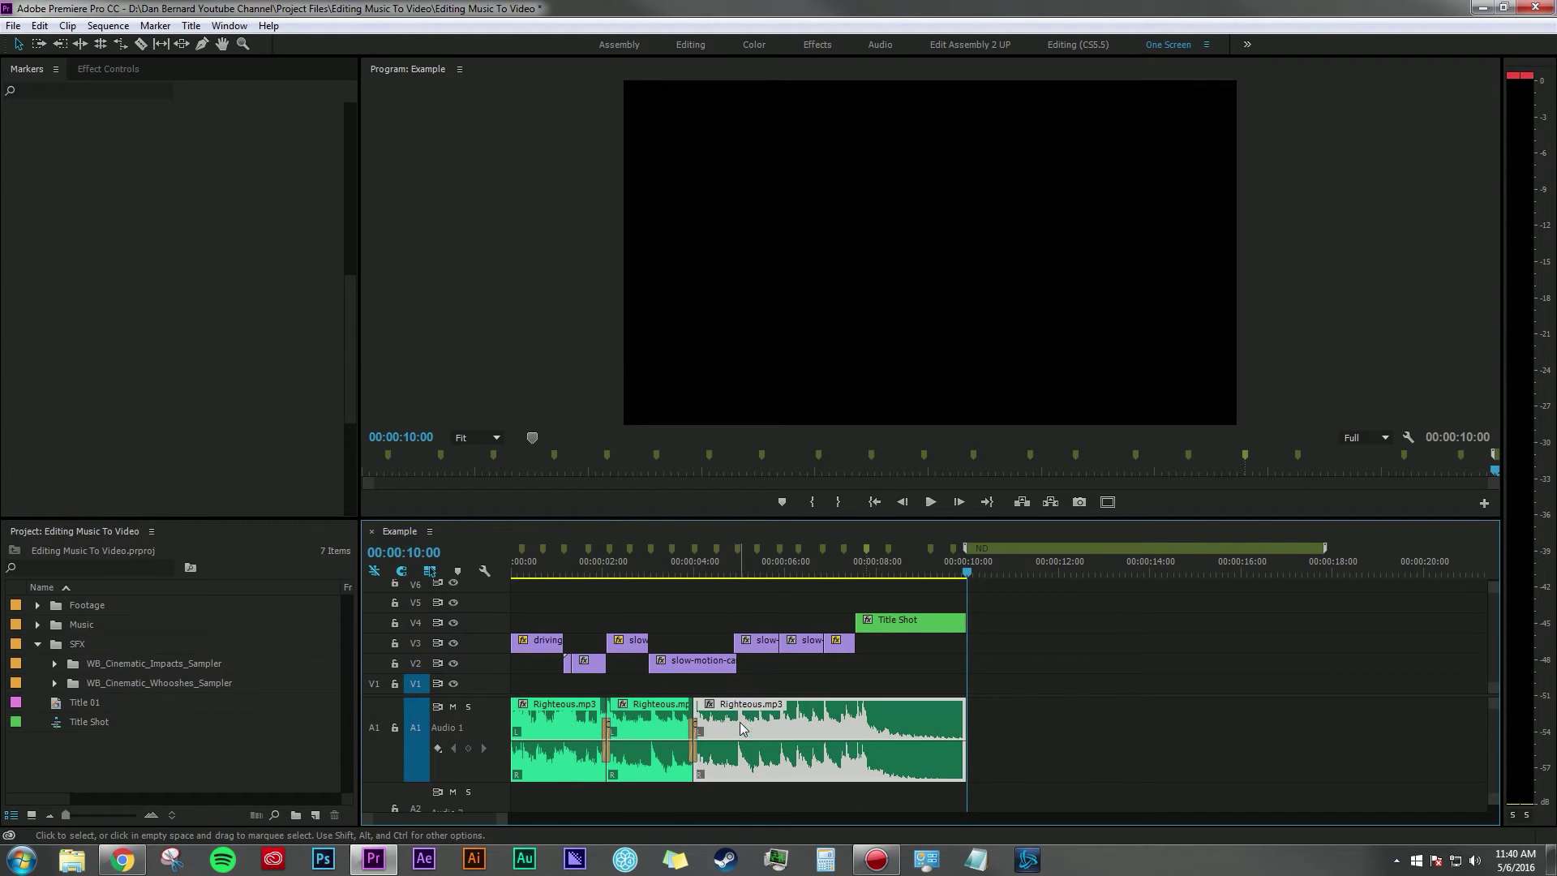
{"action": "left_click", "coordinate": [652, 722]}
{"action": "left_click", "coordinate": [559, 724]}
{"action": "left_click", "coordinate": [648, 724]}
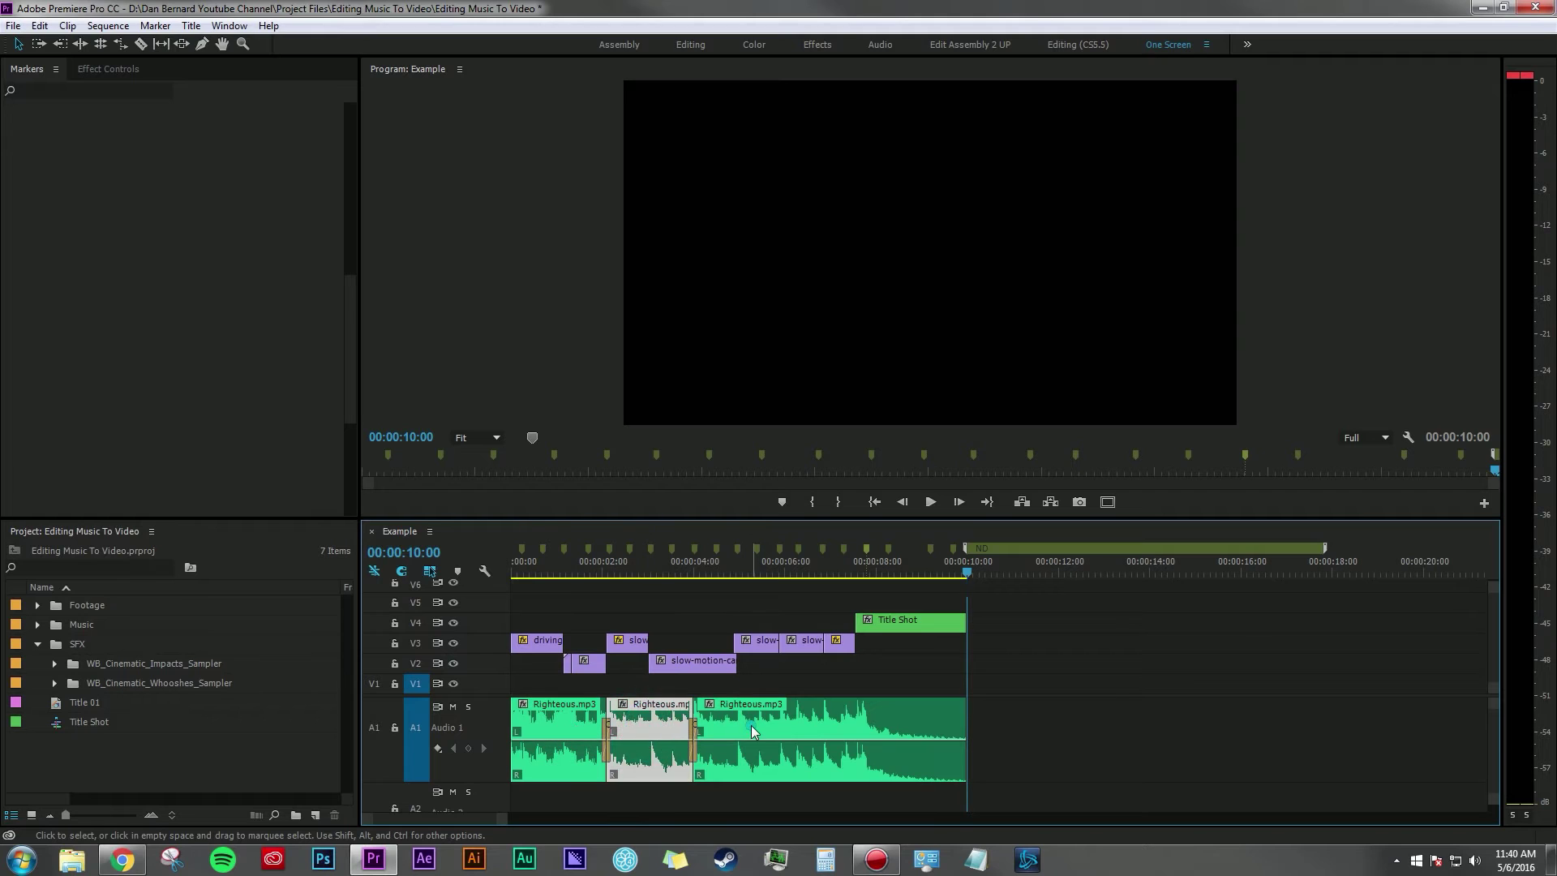
Step: Clear the selection in the sequence and move the playhead to 00:00:09:24 on the Title Shot clip
{"action": "left_click", "coordinate": [746, 724]}
{"action": "left_click", "coordinate": [688, 622]}
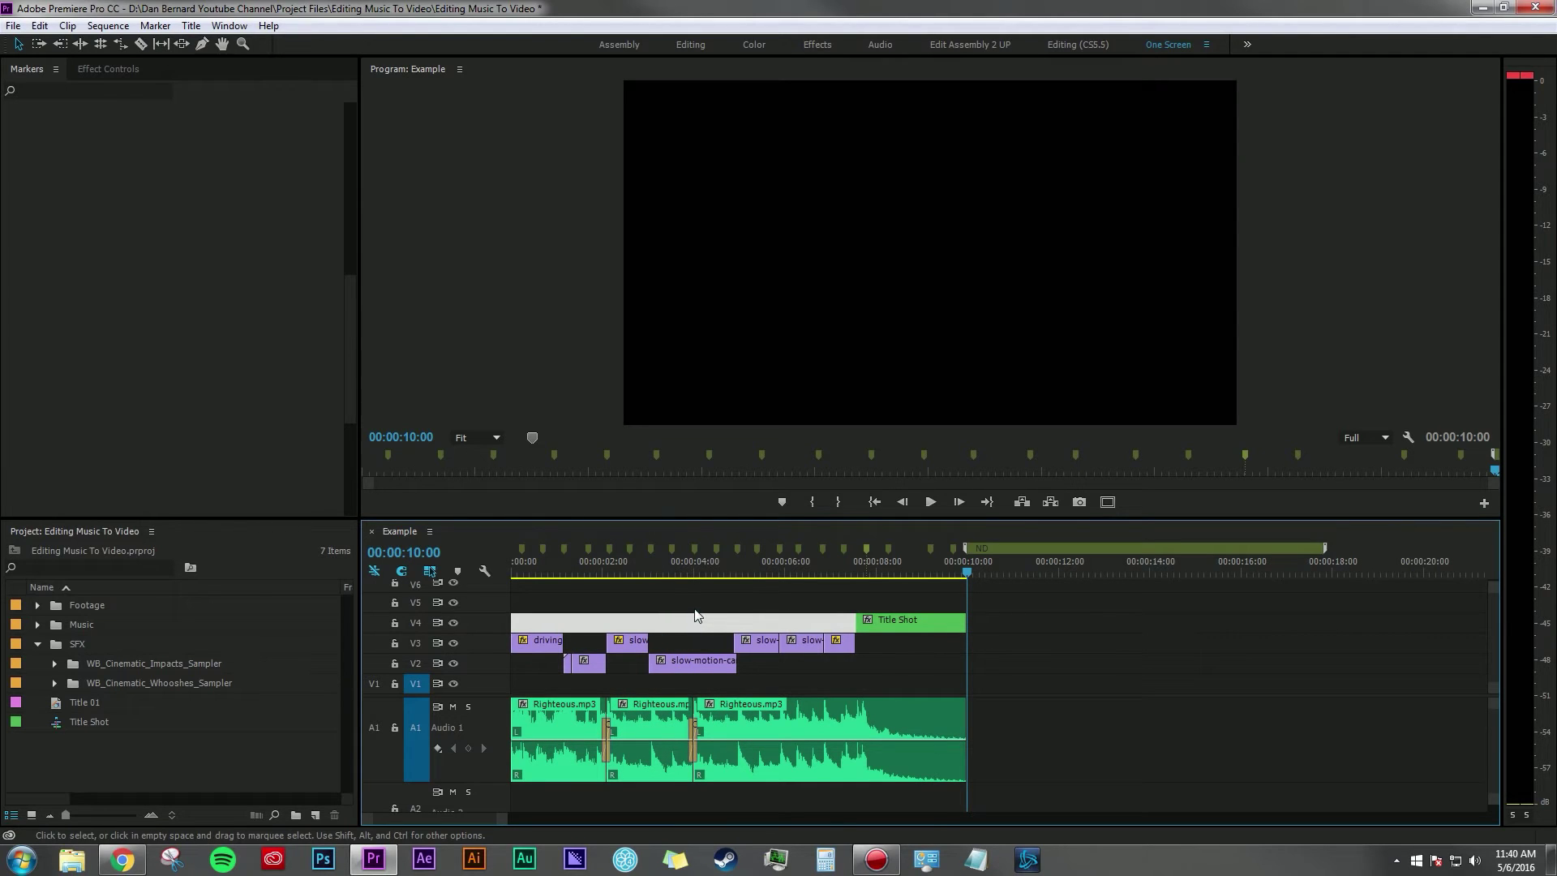
{"action": "left_click", "coordinate": [693, 607]}
{"action": "left_click", "coordinate": [959, 570]}
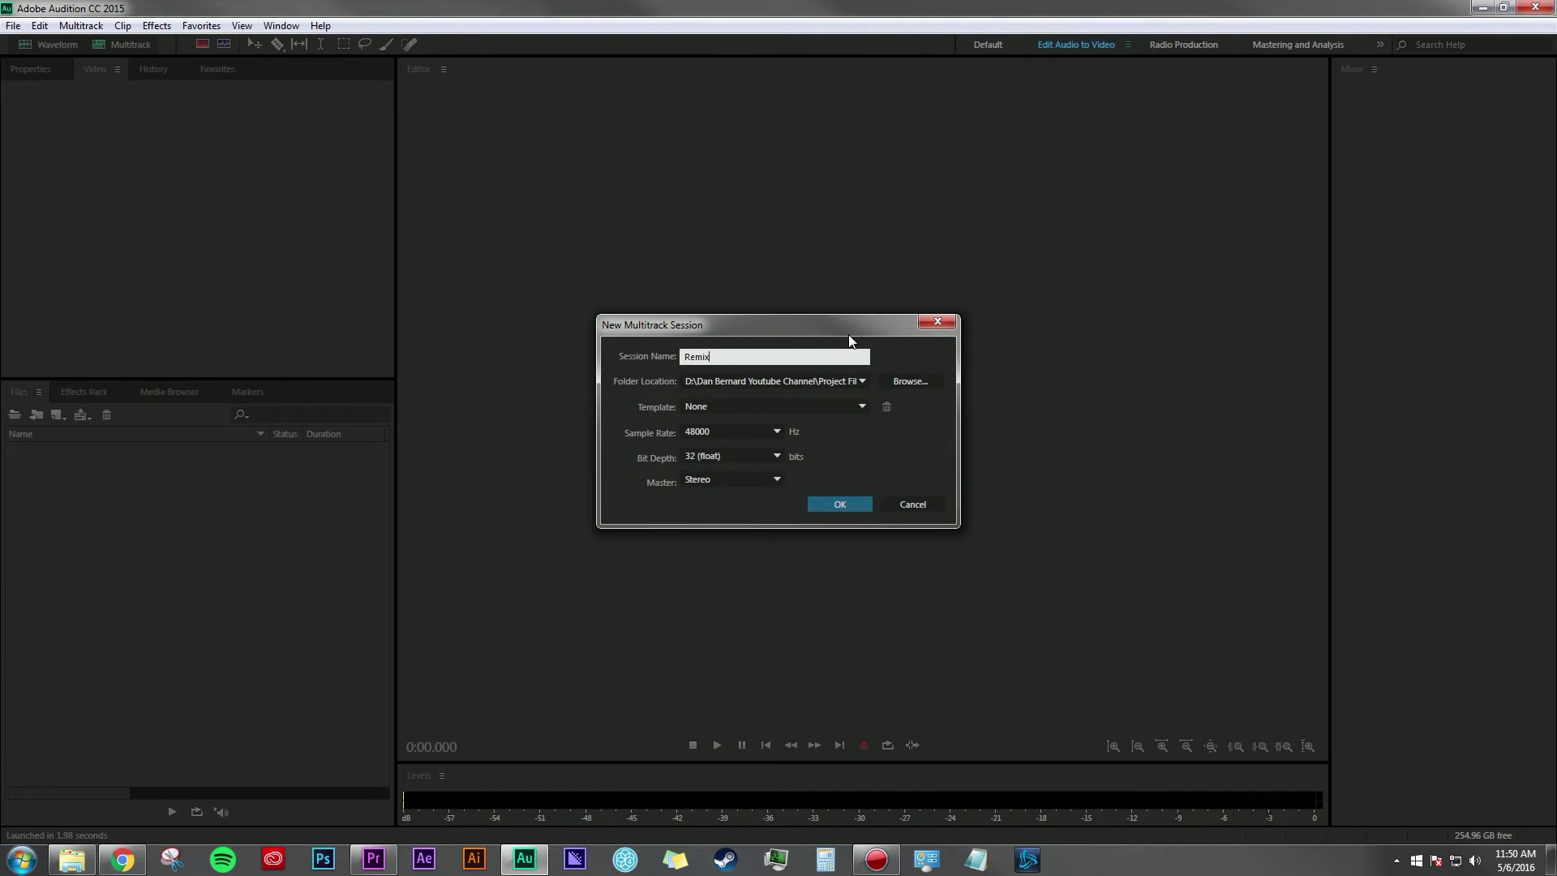
Step: Switch to Adobe Audition, create a 48000 Hz stereo multitrack session named Remix, and import Righteous.mp3 into its files
{"action": "left_click_drag", "start_coordinate": [848, 334], "coordinate": [837, 333]}
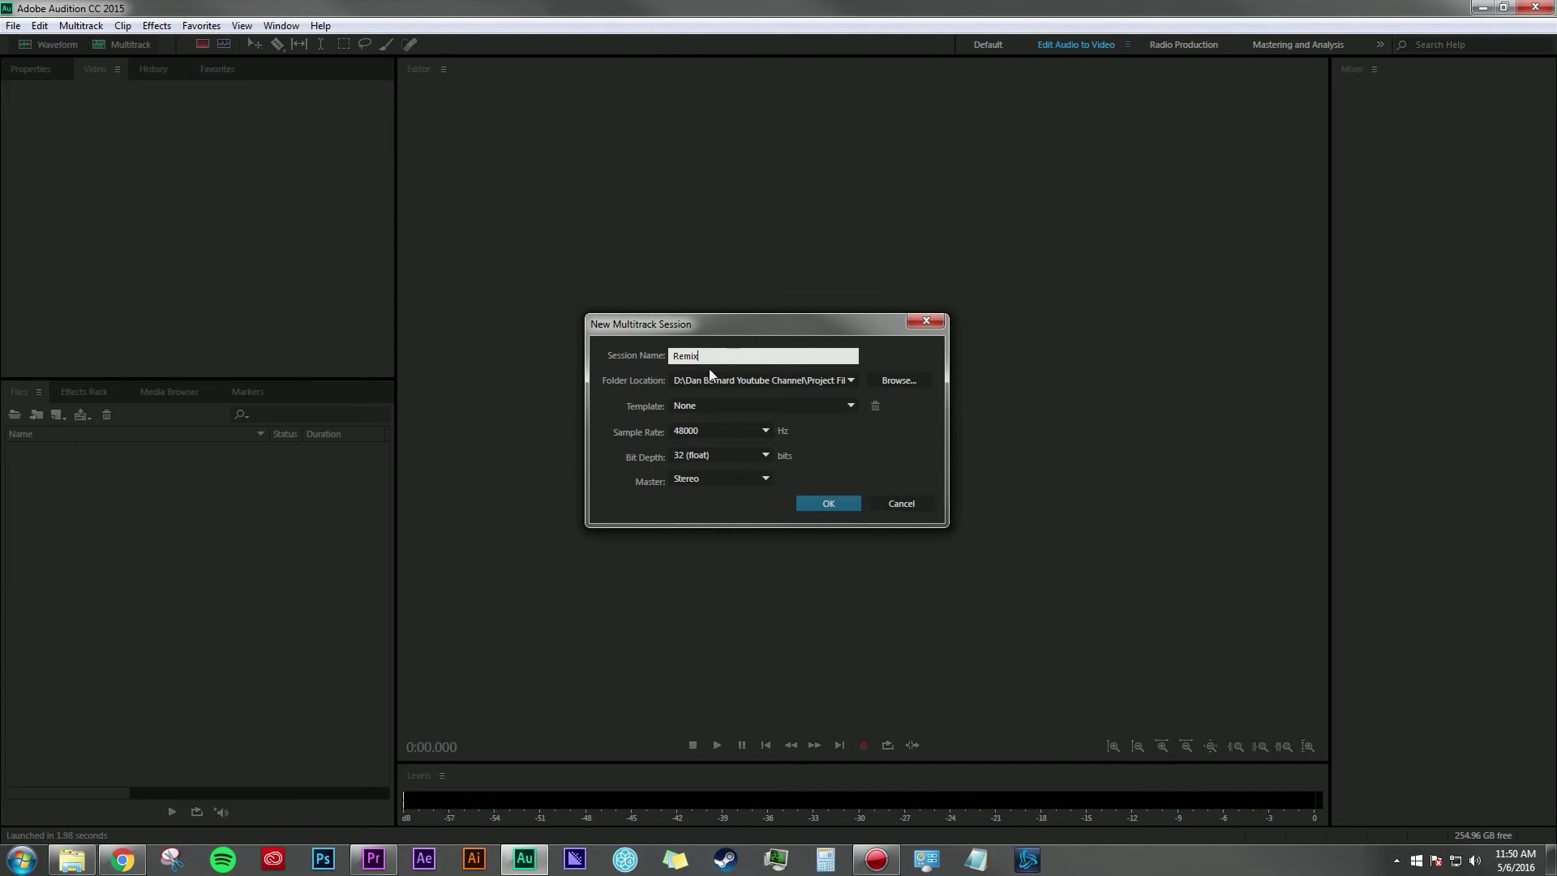
{"action": "left_click", "coordinate": [820, 505]}
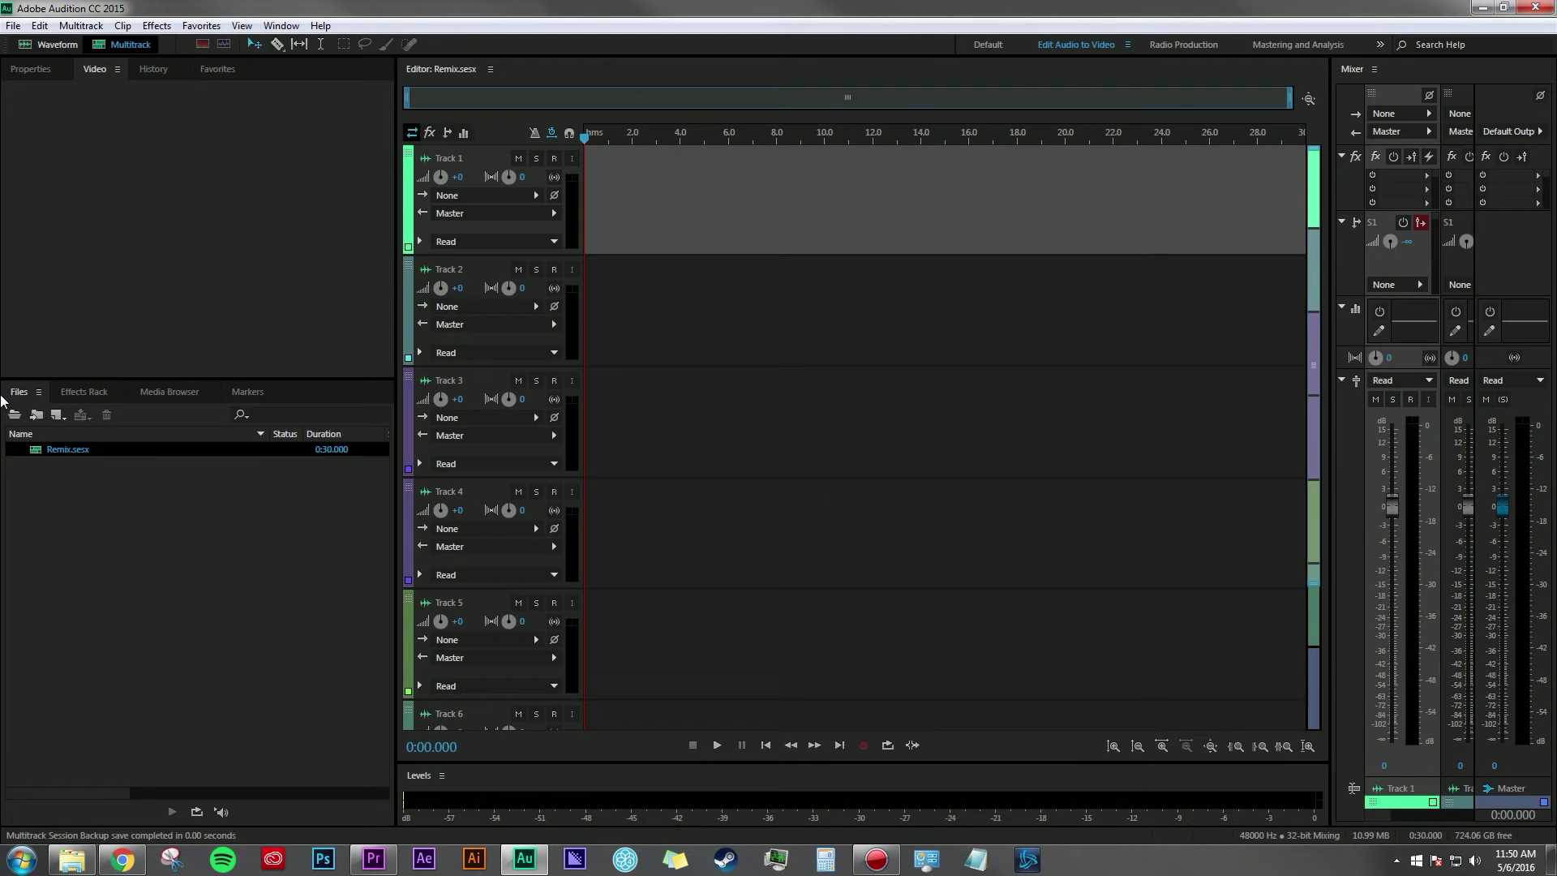
{"action": "left_click", "coordinate": [29, 394]}
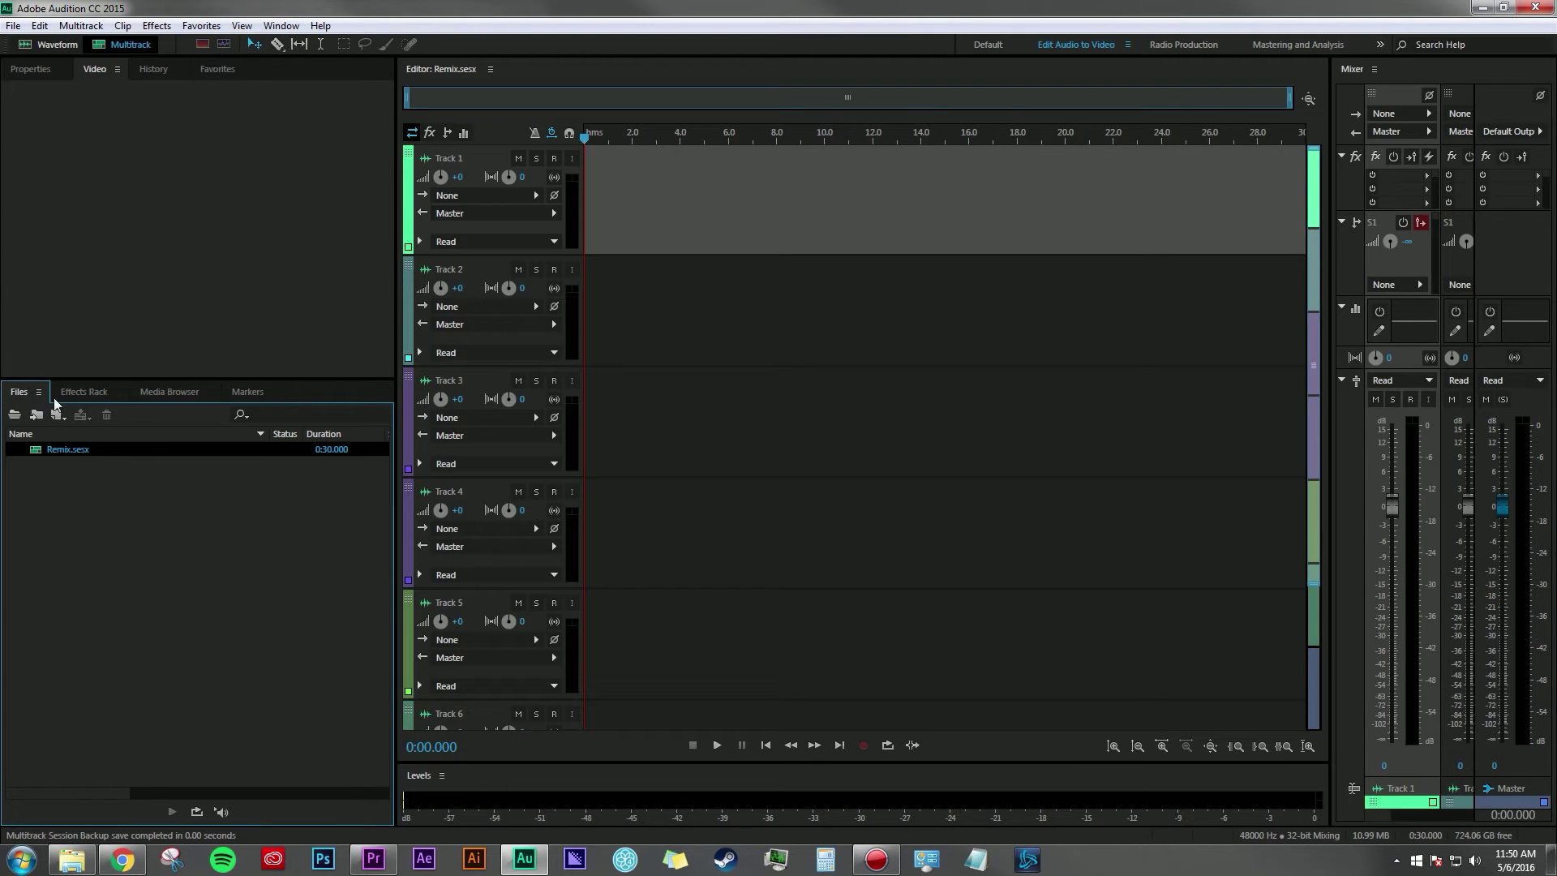
{"action": "left_click_drag", "start_coordinate": [416, 458], "coordinate": [287, 595]}
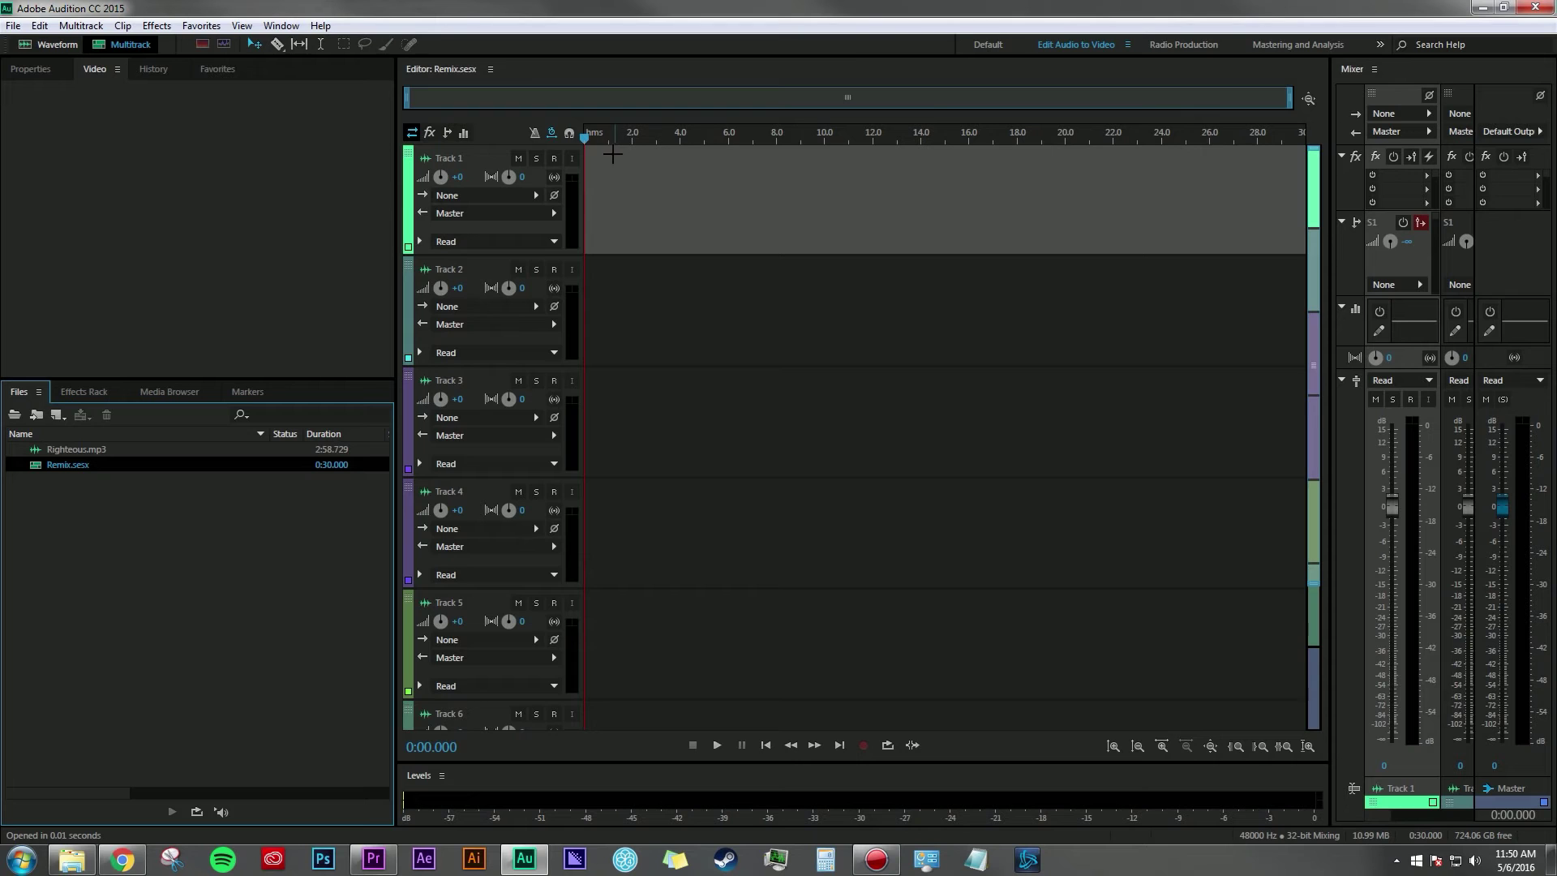
Step: Add a marker at exactly 0:10.000 on the Remix session's timeline
{"action": "left_click", "coordinate": [825, 163]}
{"action": "scroll", "coordinate": [855, 163], "scroll_direction": "up", "scroll_amount": 5}
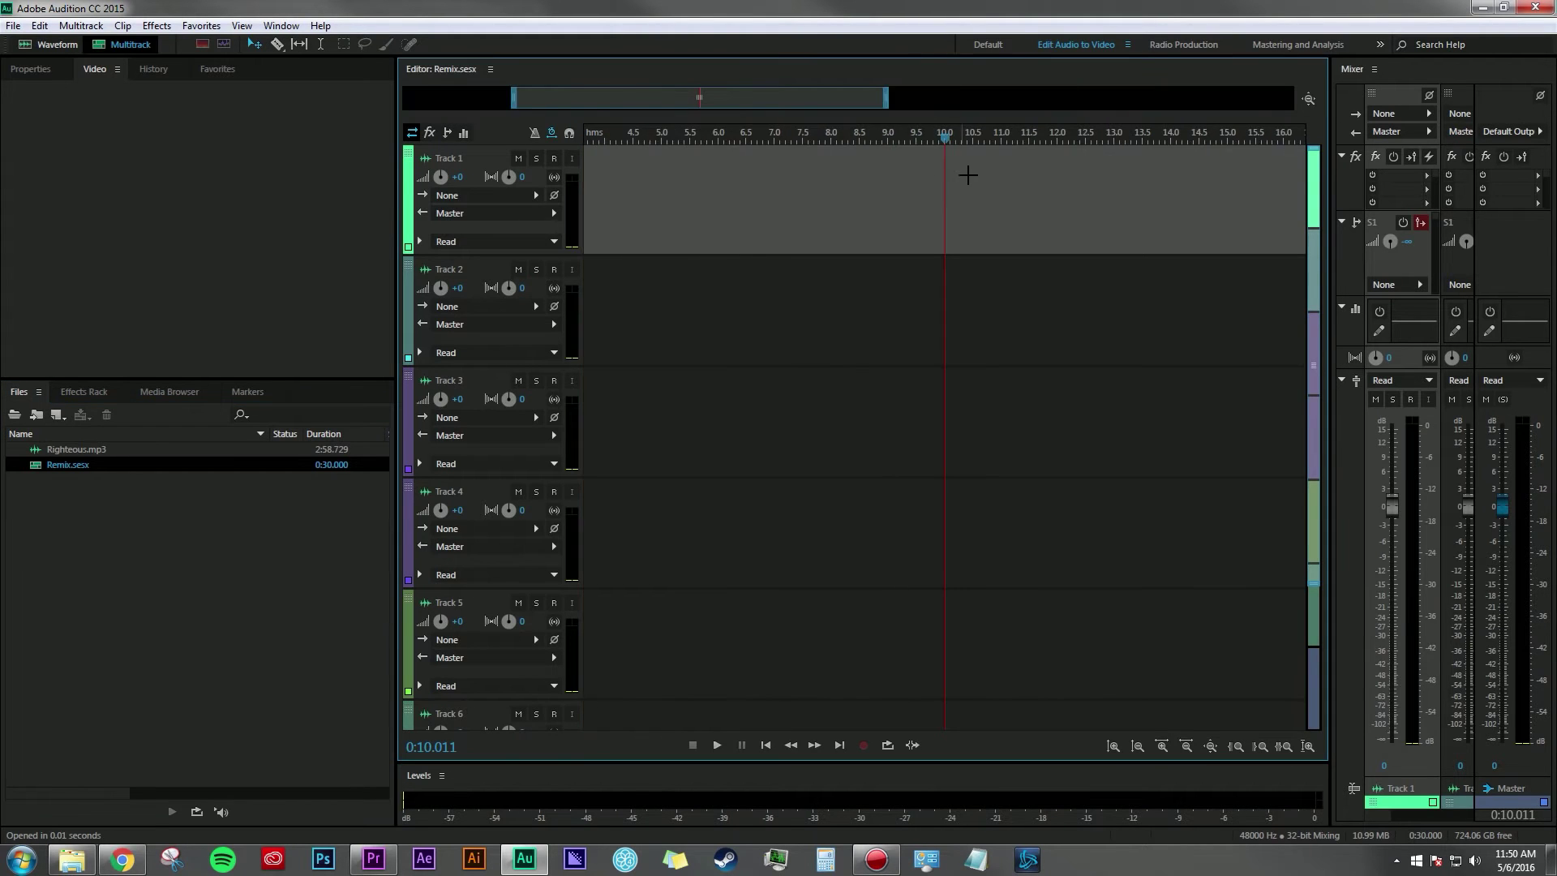
{"action": "scroll", "coordinate": [966, 169], "scroll_direction": "up", "scroll_amount": 10}
{"action": "left_click", "coordinate": [926, 140]}
{"action": "key", "text": "m"}
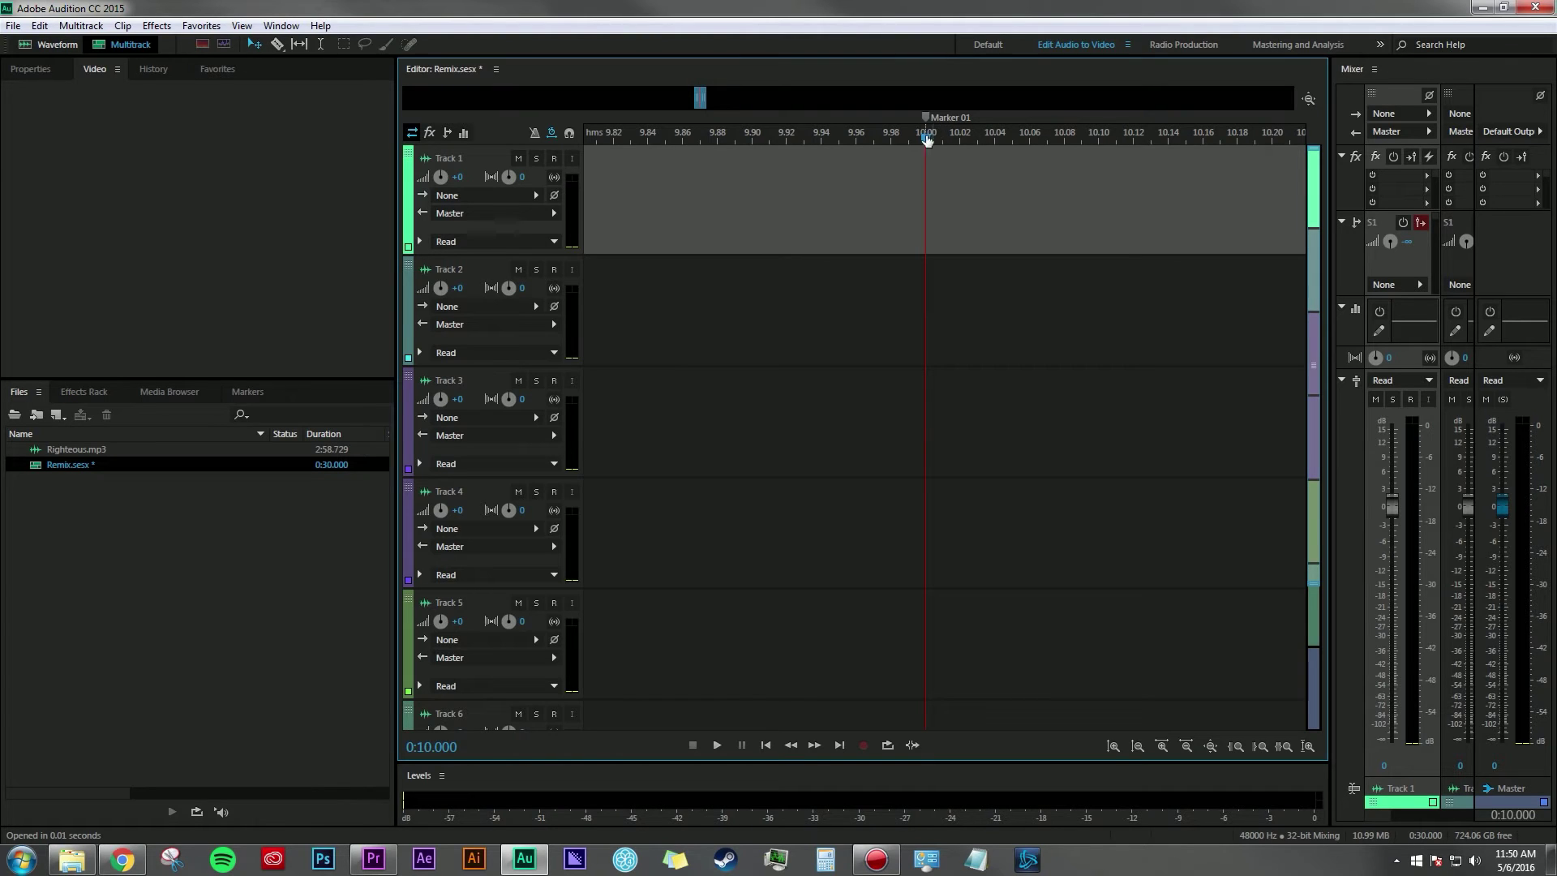
{"action": "scroll", "coordinate": [911, 167], "scroll_direction": "down", "scroll_amount": 8}
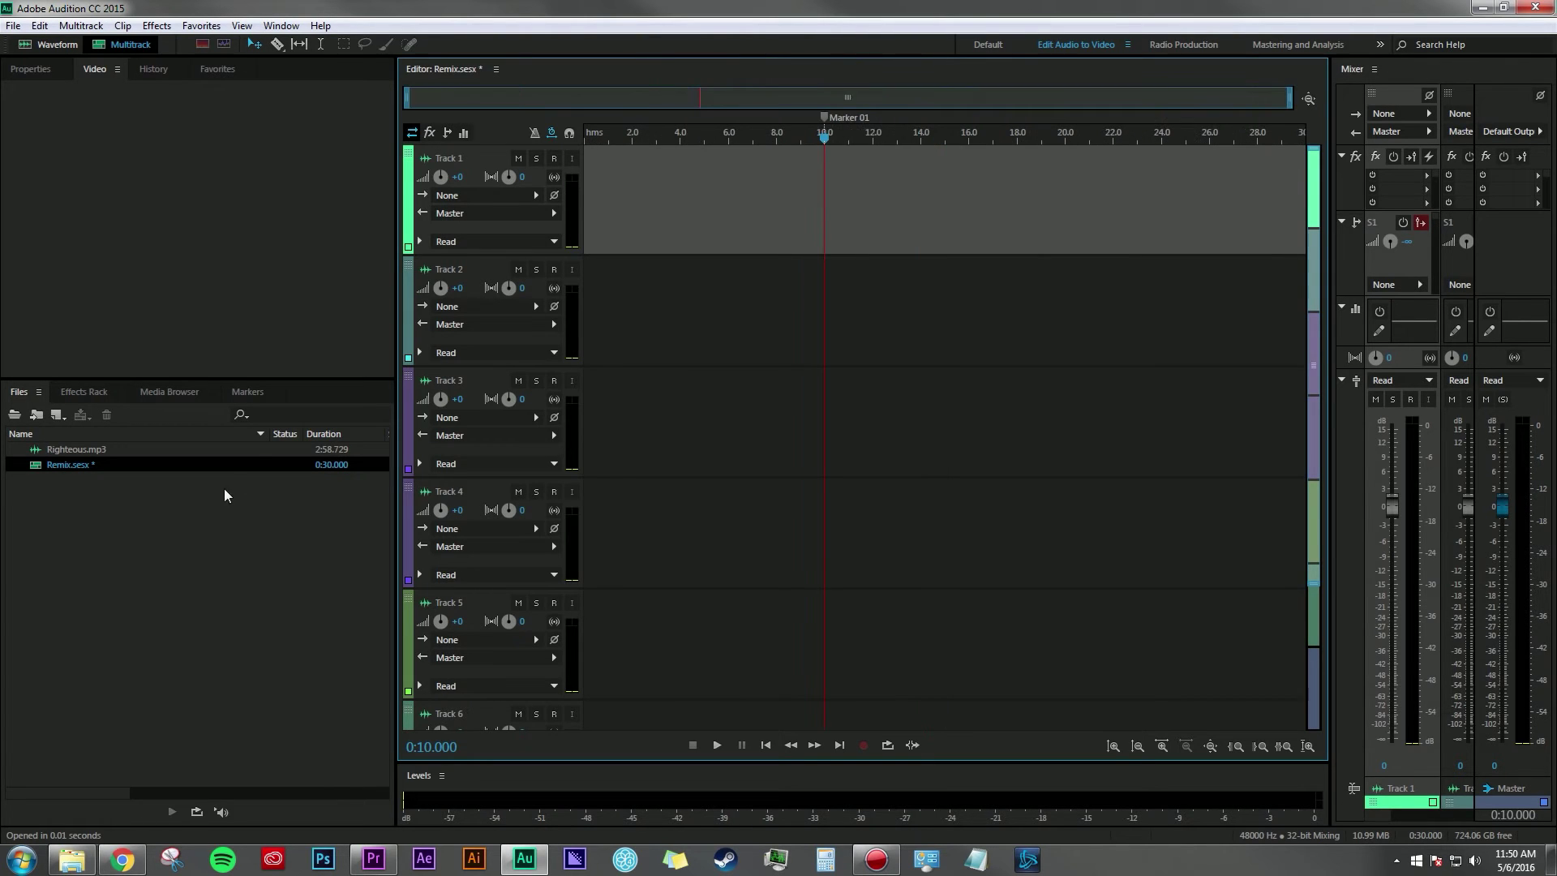
Step: Place Righteous.mp3 at the very start of Track 1 in the Remix session
{"action": "left_click_drag", "start_coordinate": [50, 450], "coordinate": [554, 198]}
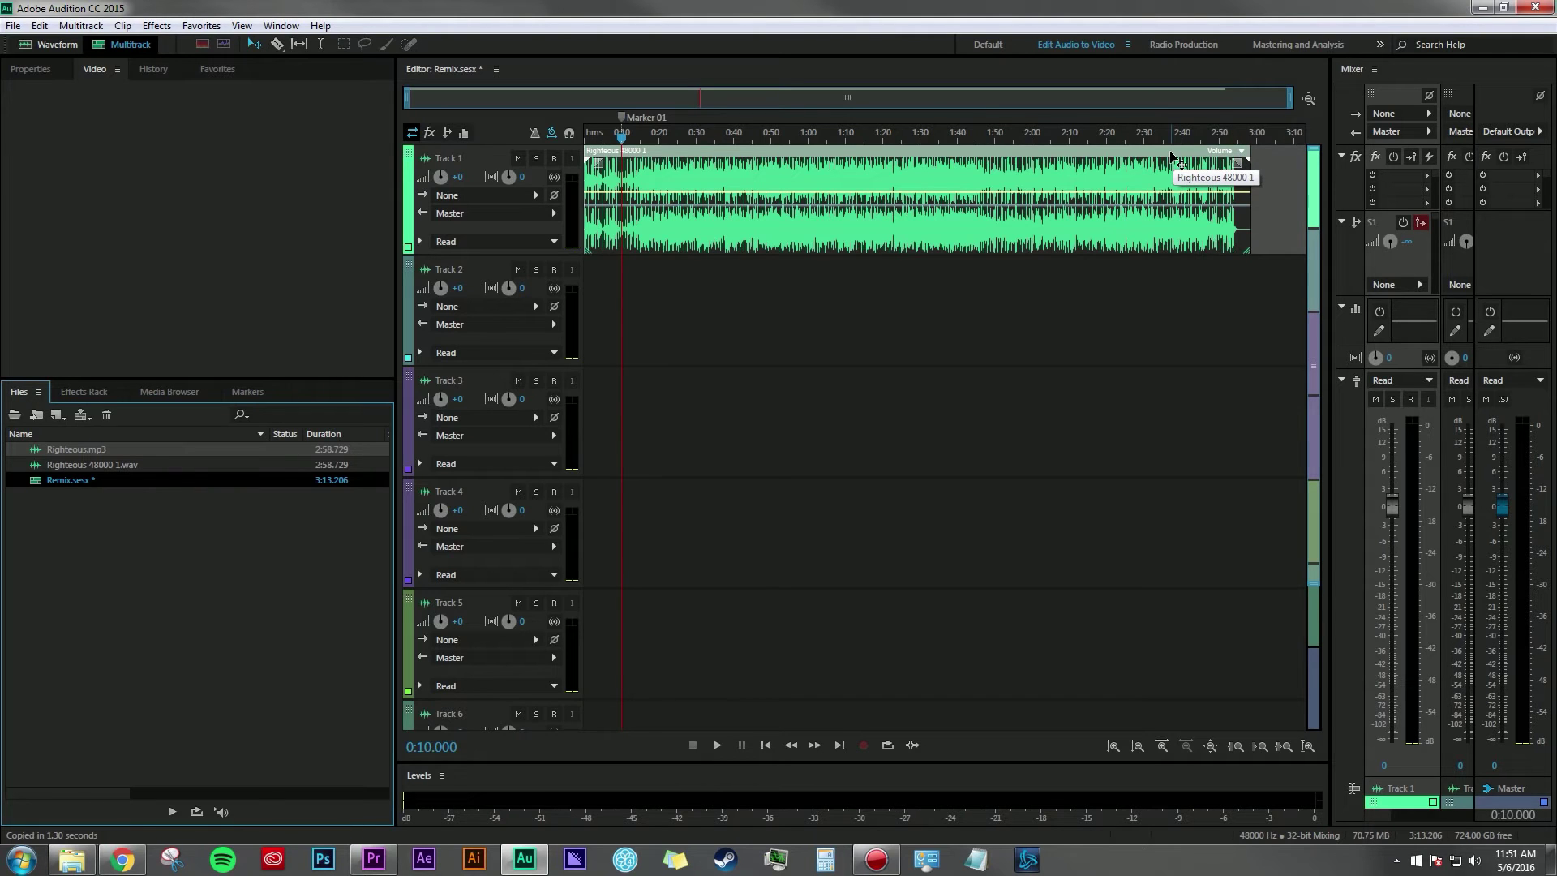
{"action": "key", "text": "="}
{"action": "key", "text": "="}
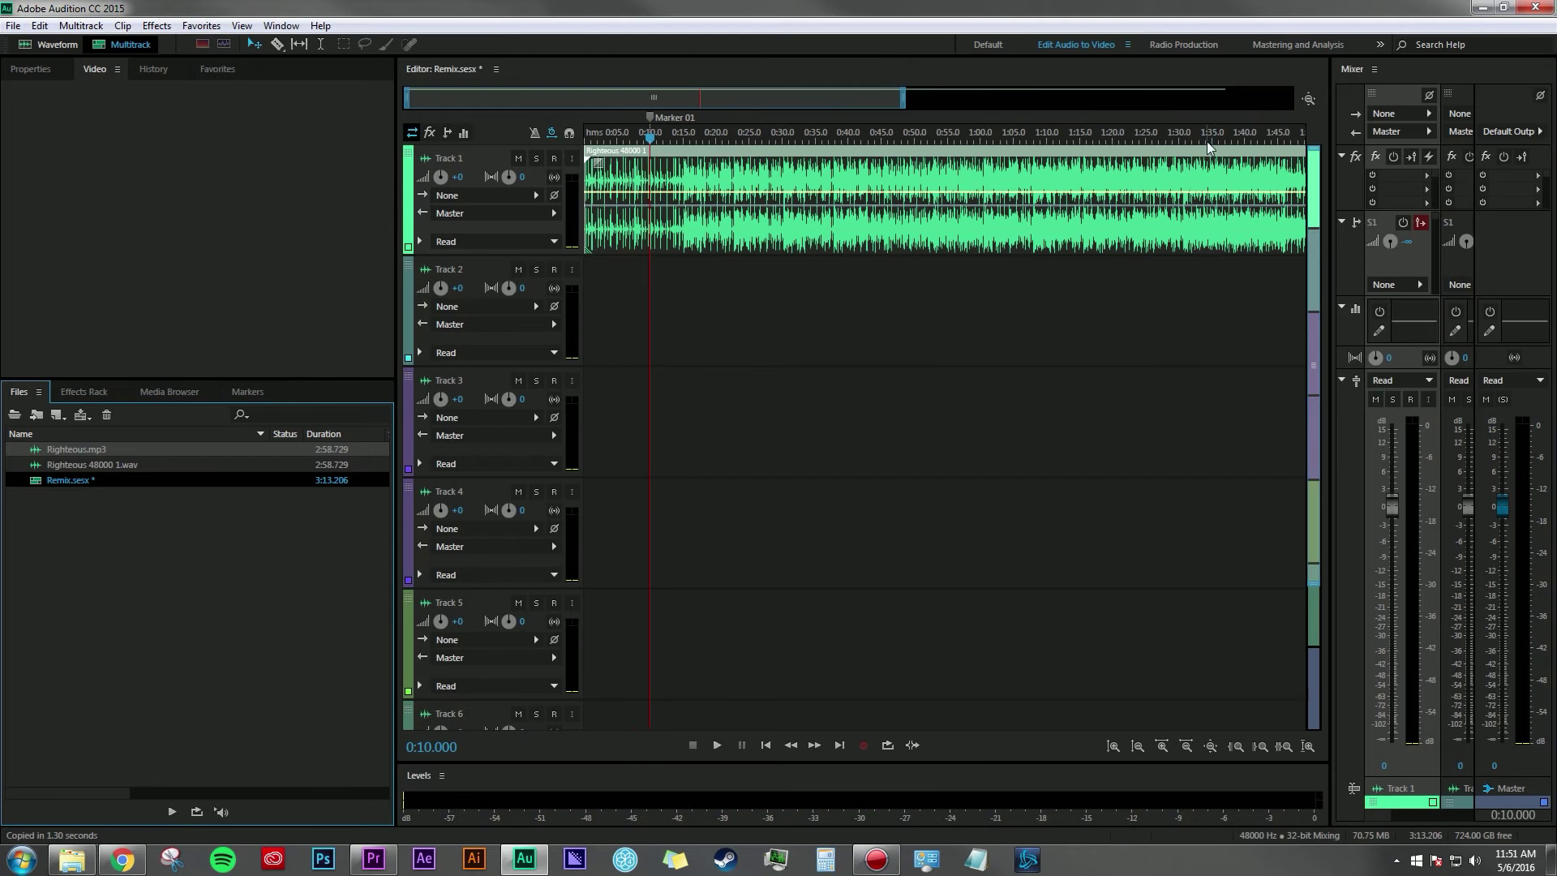
Step: Enable Remix on the Righteous music clip on Track 1
{"action": "left_click_drag", "start_coordinate": [1205, 133], "coordinate": [1382, 139]}
{"action": "key", "text": "End"}
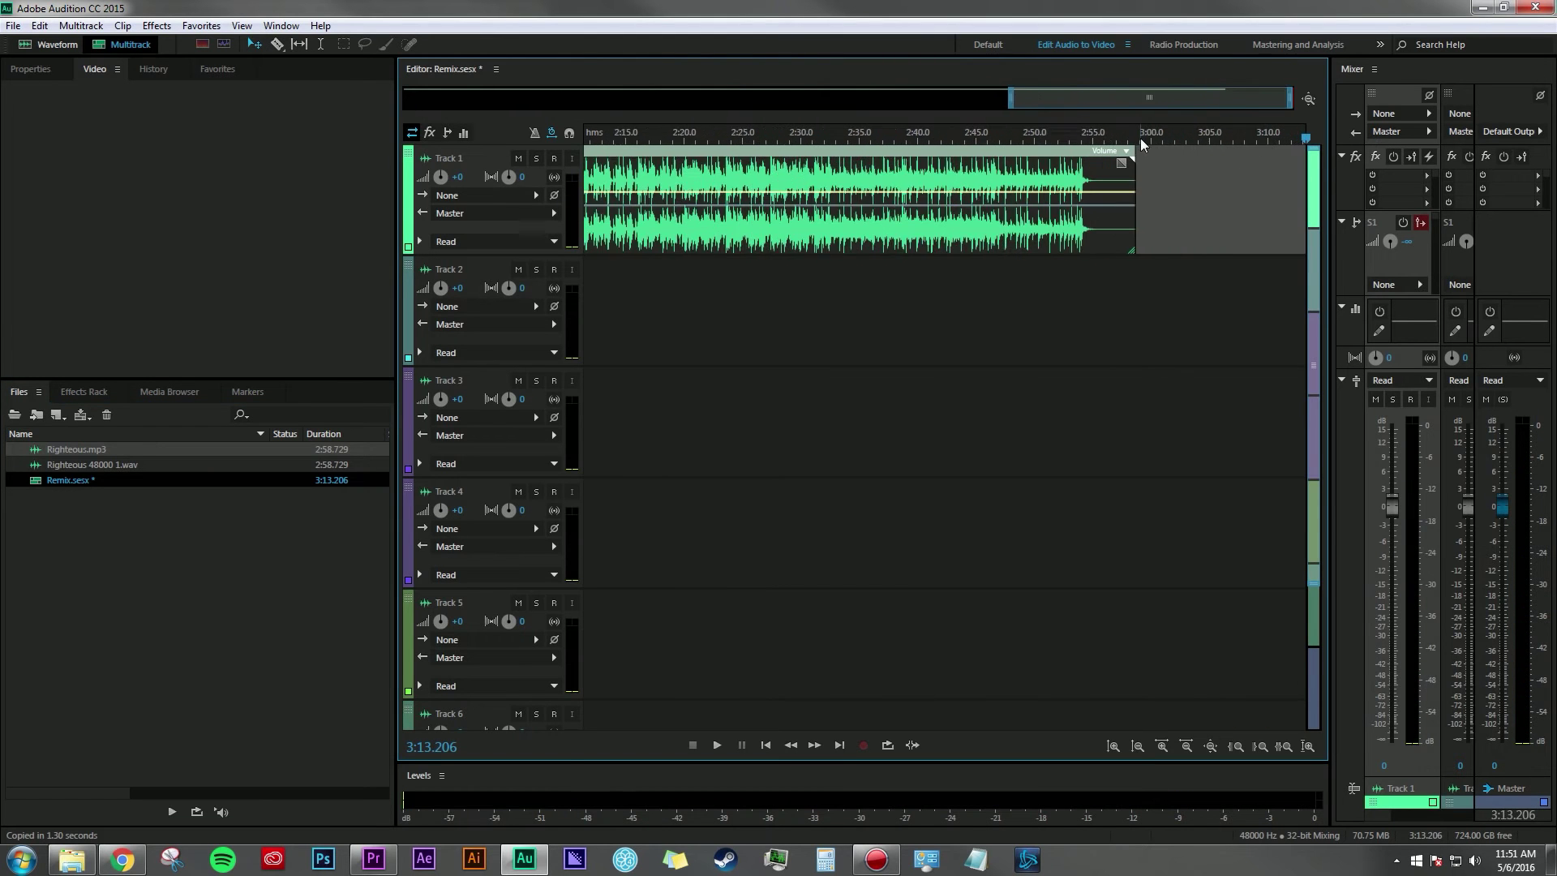
{"action": "key", "text": "="}
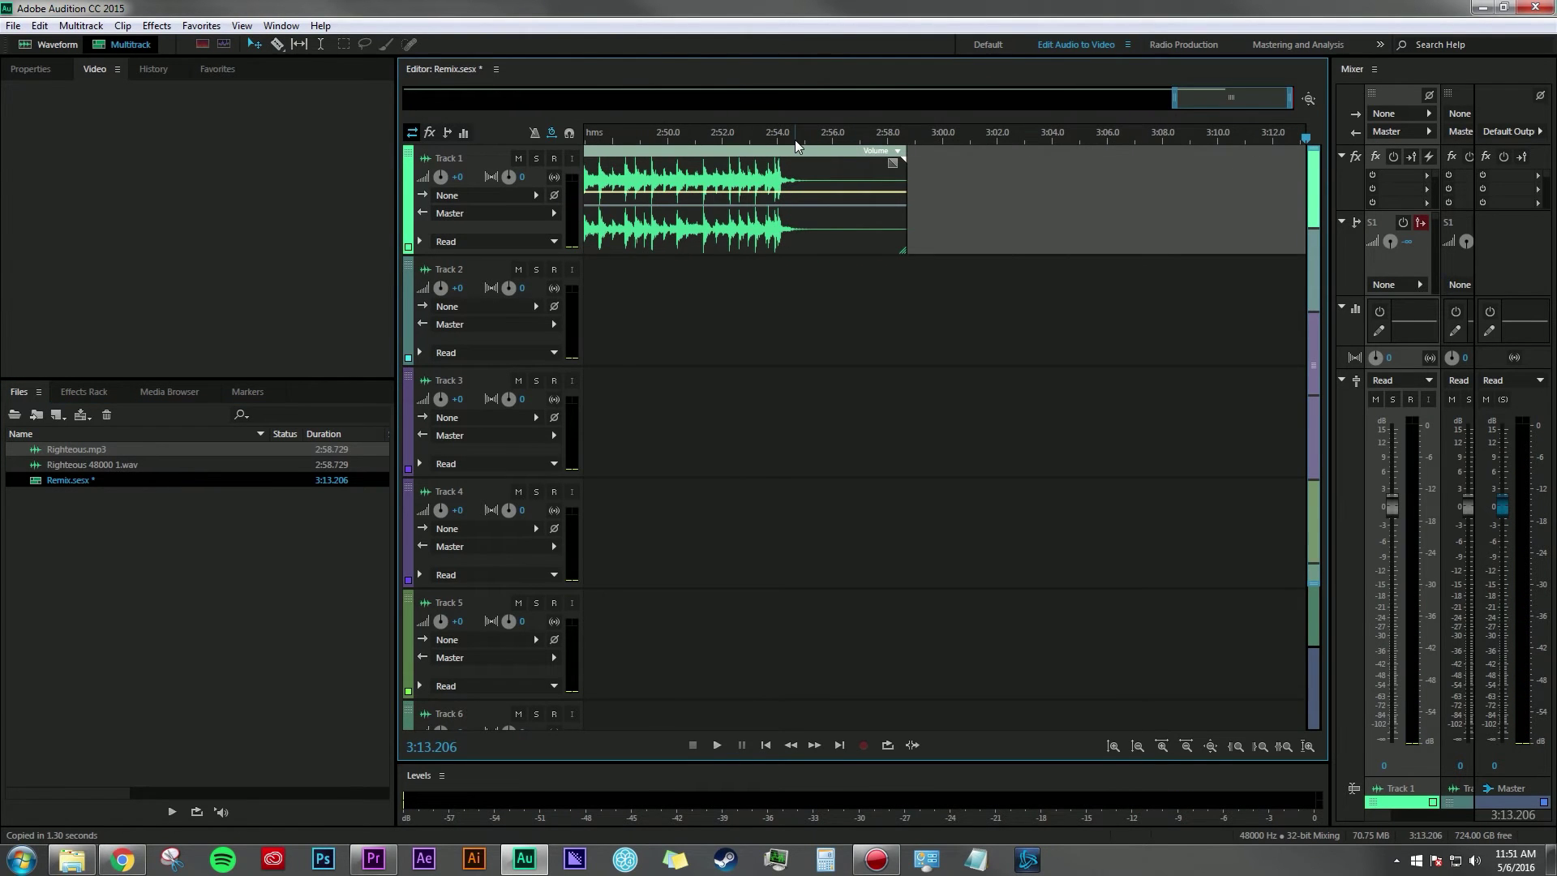
{"action": "key", "text": "minus"}
{"action": "right_click", "coordinate": [1081, 161]}
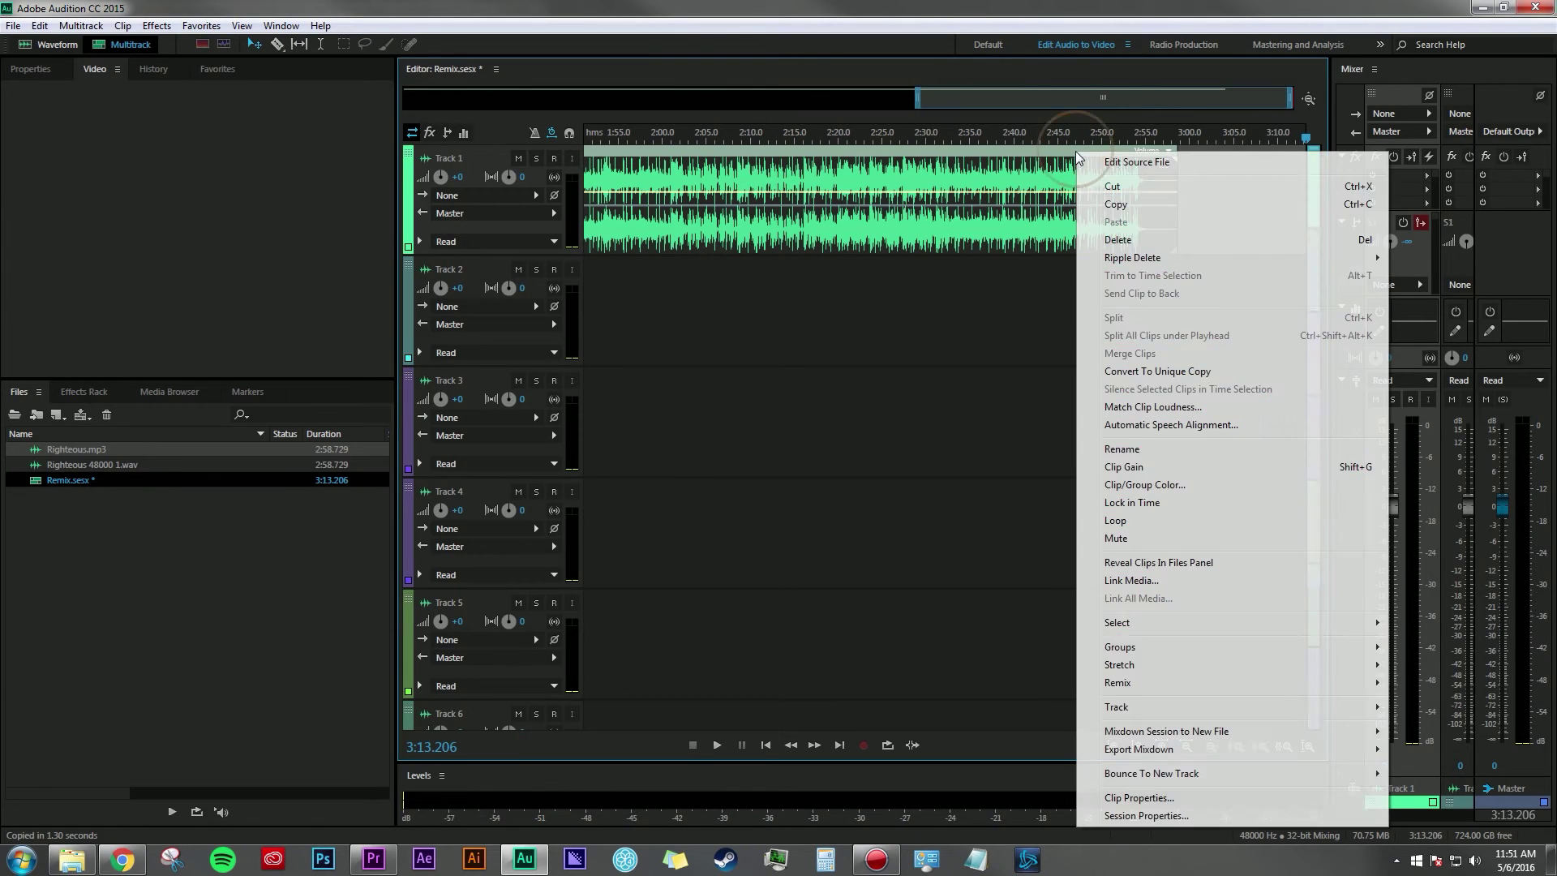
{"action": "left_click", "coordinate": [1152, 688]}
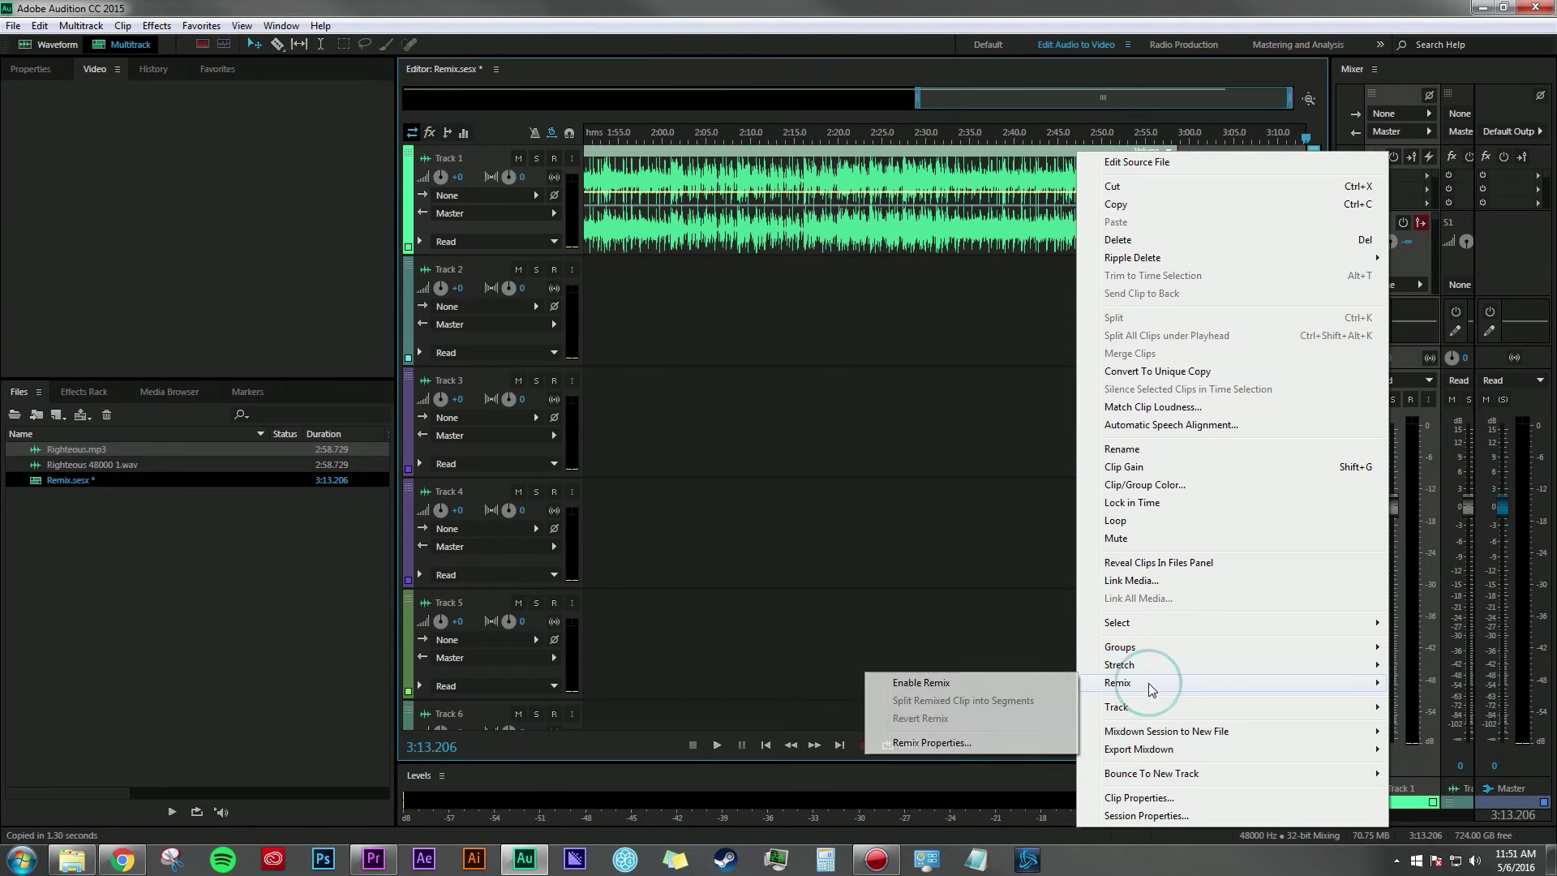
{"action": "left_click", "coordinate": [1010, 681]}
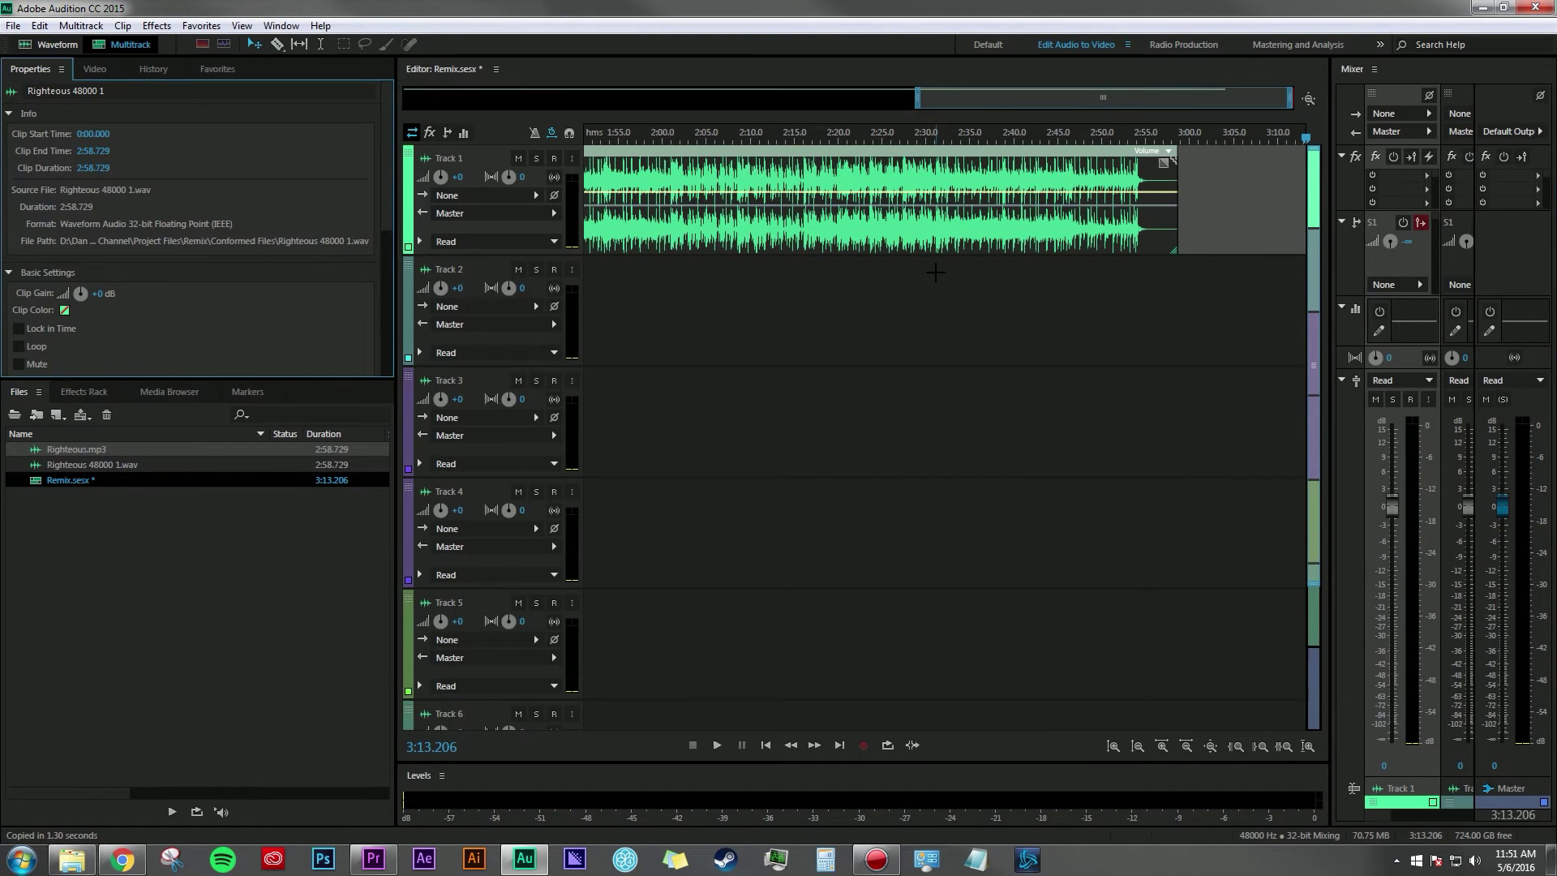
Step: Shorten the Track 1 music clip with its Remix handle towards the 10-second marker, to about 27 seconds
{"action": "left_click", "coordinate": [654, 132]}
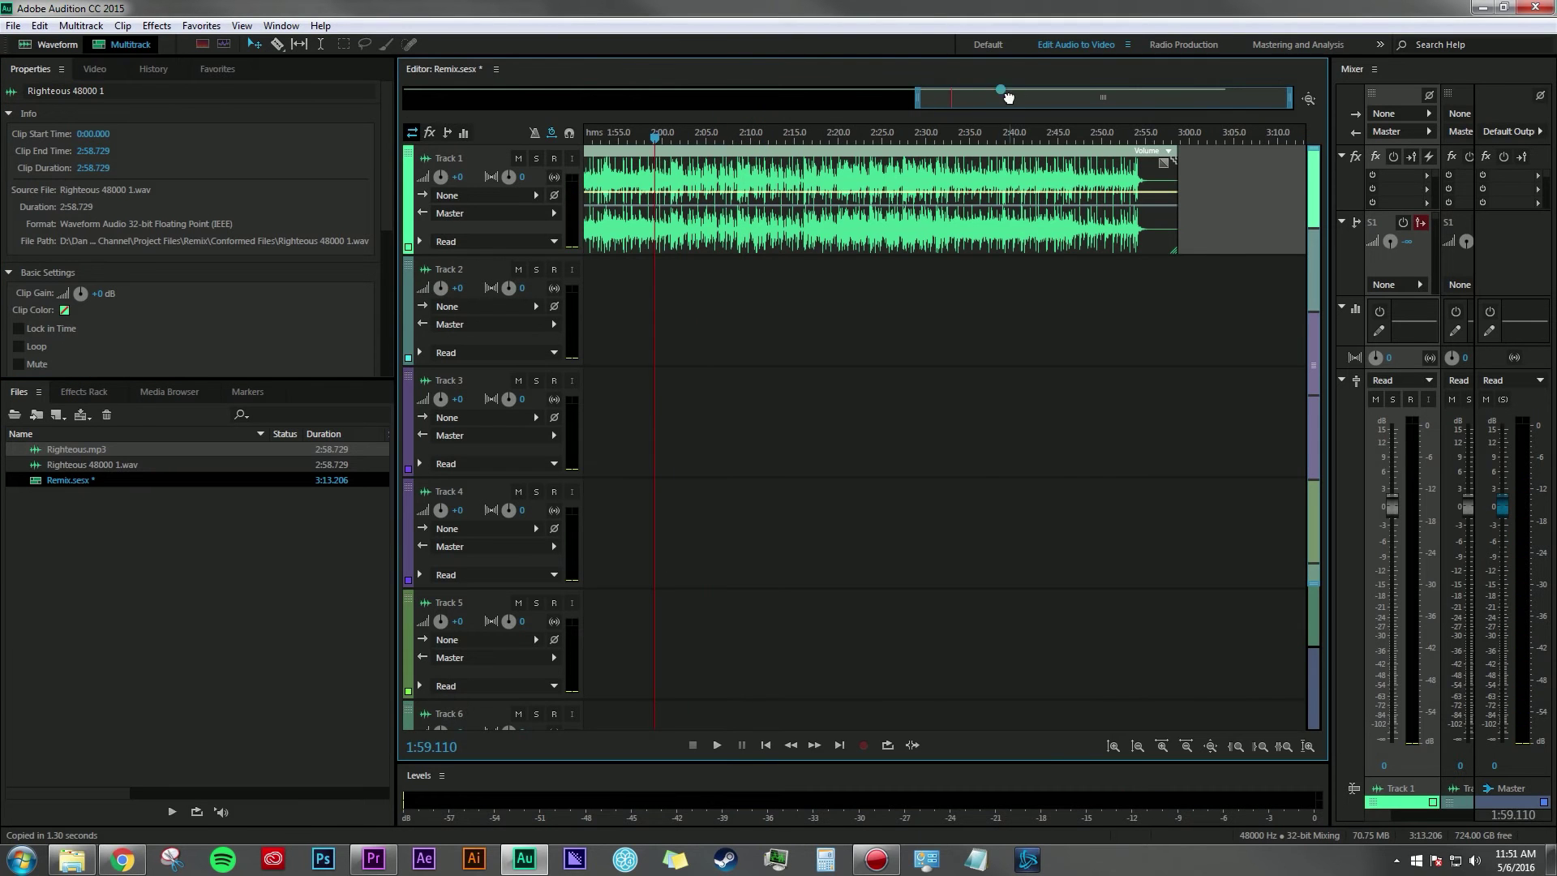
{"action": "left_click_drag", "start_coordinate": [1008, 97], "coordinate": [495, 99]}
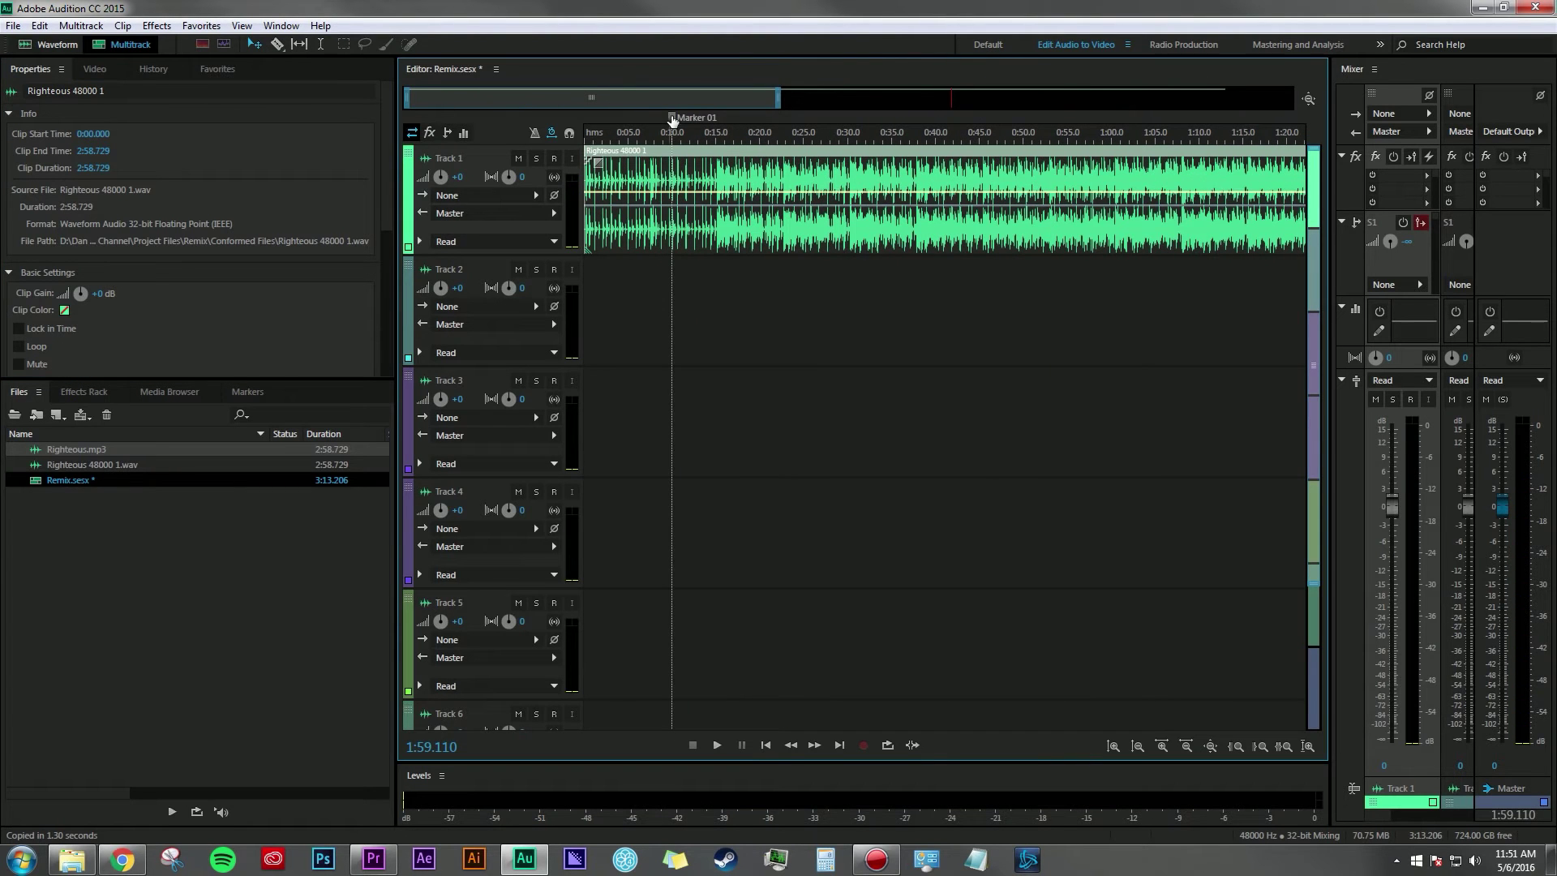
{"action": "left_click", "coordinate": [672, 118]}
{"action": "scroll", "coordinate": [671, 121], "scroll_direction": "down", "scroll_amount": 4}
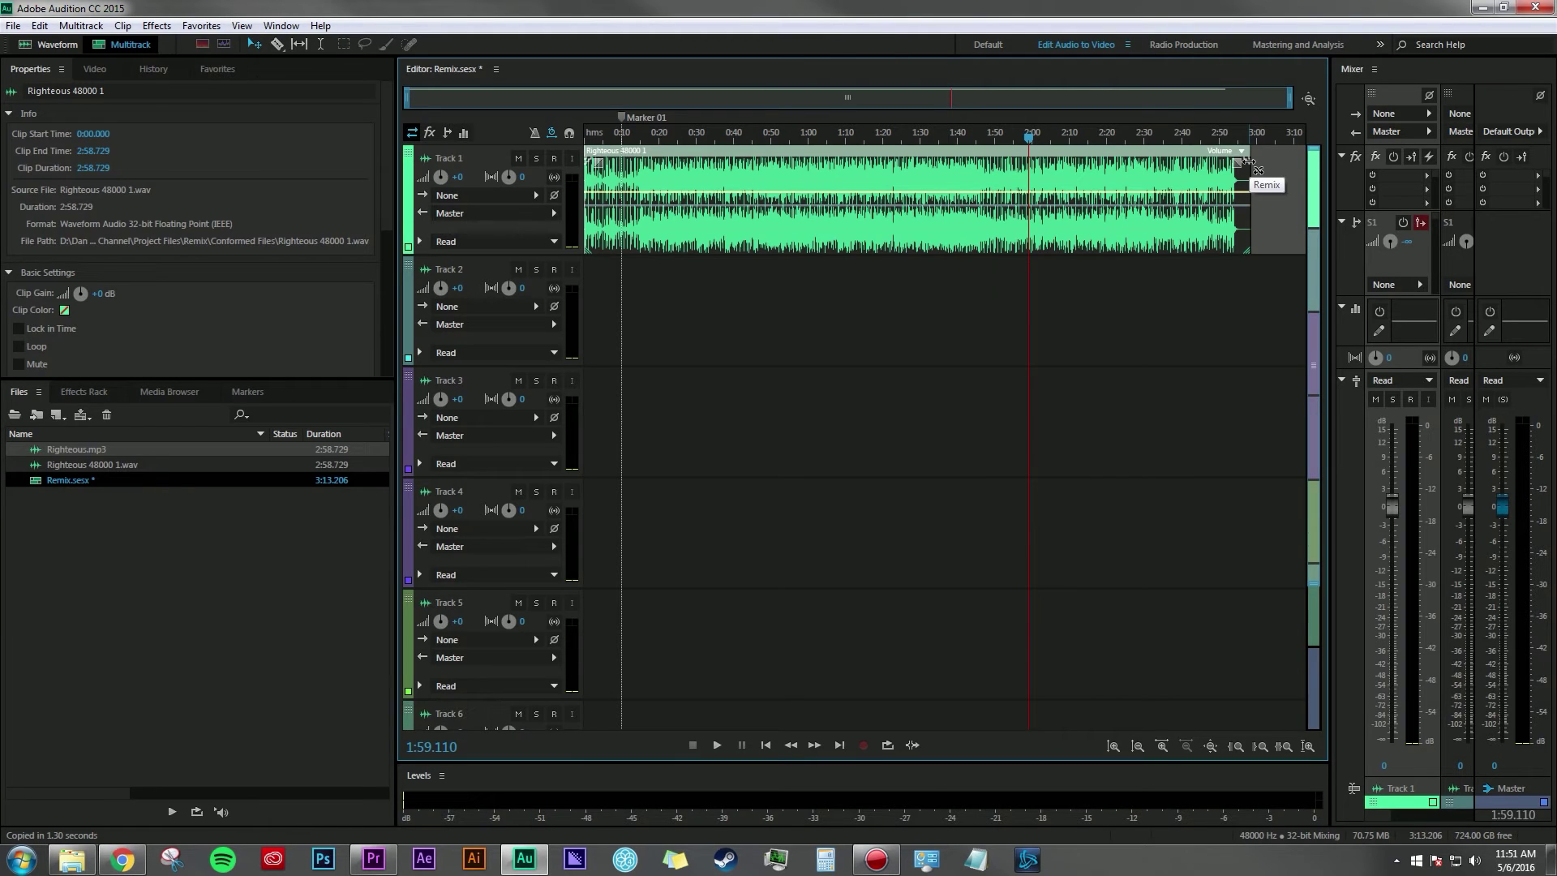
{"action": "left_click_drag", "start_coordinate": [1251, 165], "coordinate": [616, 181]}
Step: Shorten the music clip again with its Remix handle, bringing its remixed duration to about 20 seconds
{"action": "scroll", "coordinate": [624, 144], "scroll_direction": "up", "scroll_amount": 1}
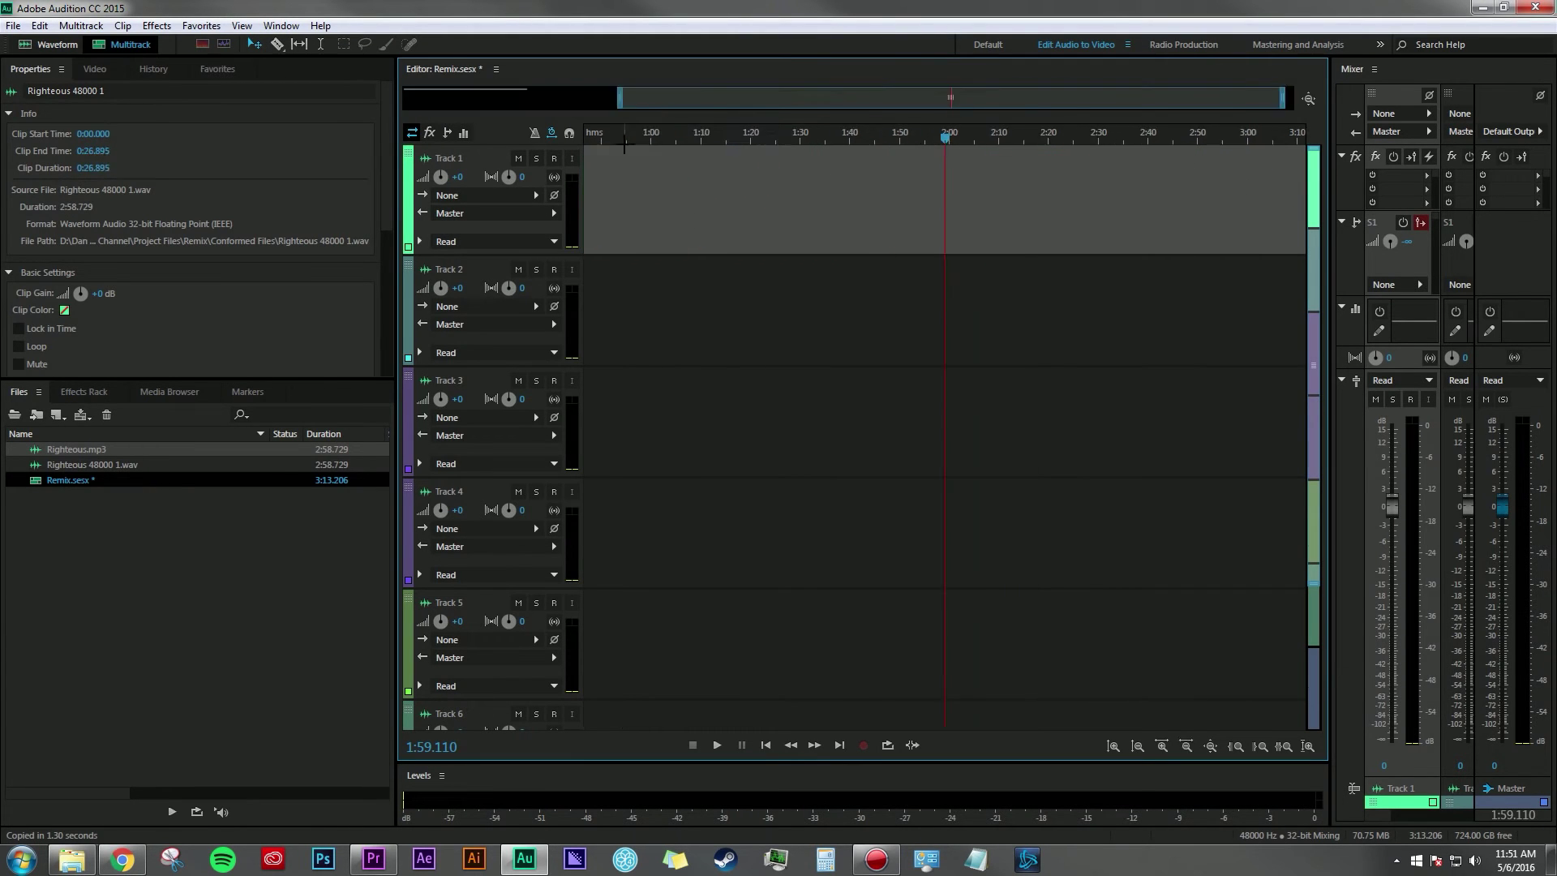
{"action": "scroll", "coordinate": [713, 125], "scroll_direction": "up", "scroll_amount": 1}
{"action": "key", "text": "Home"}
{"action": "scroll", "coordinate": [760, 135], "scroll_direction": "up", "scroll_amount": 4}
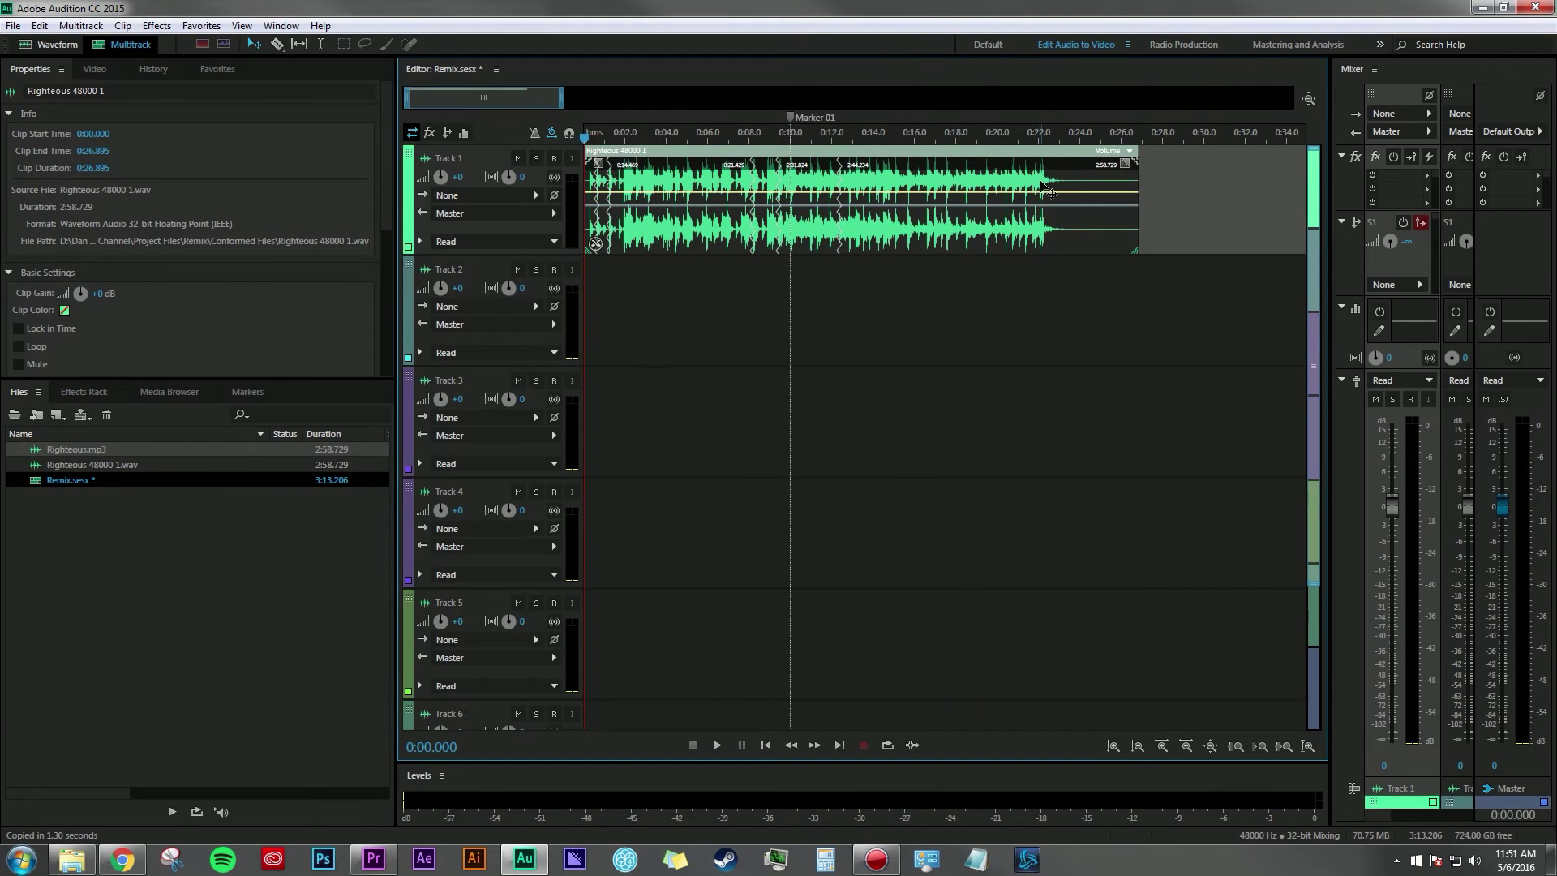
{"action": "scroll", "coordinate": [1047, 188], "scroll_direction": "up", "scroll_amount": 1}
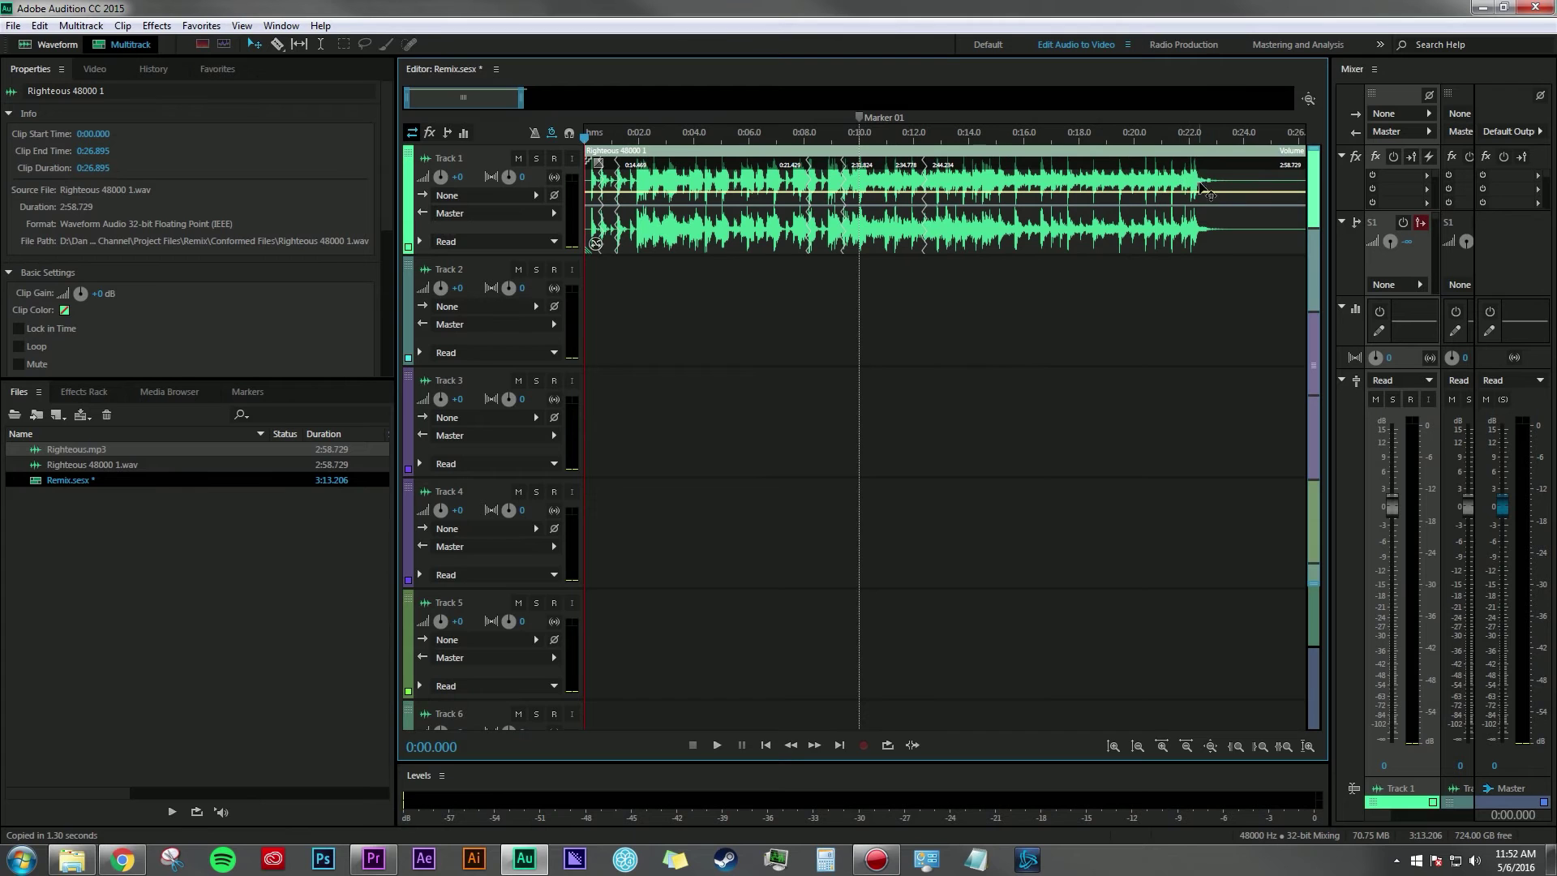
{"action": "scroll", "coordinate": [1207, 185], "scroll_direction": "down", "scroll_amount": 1}
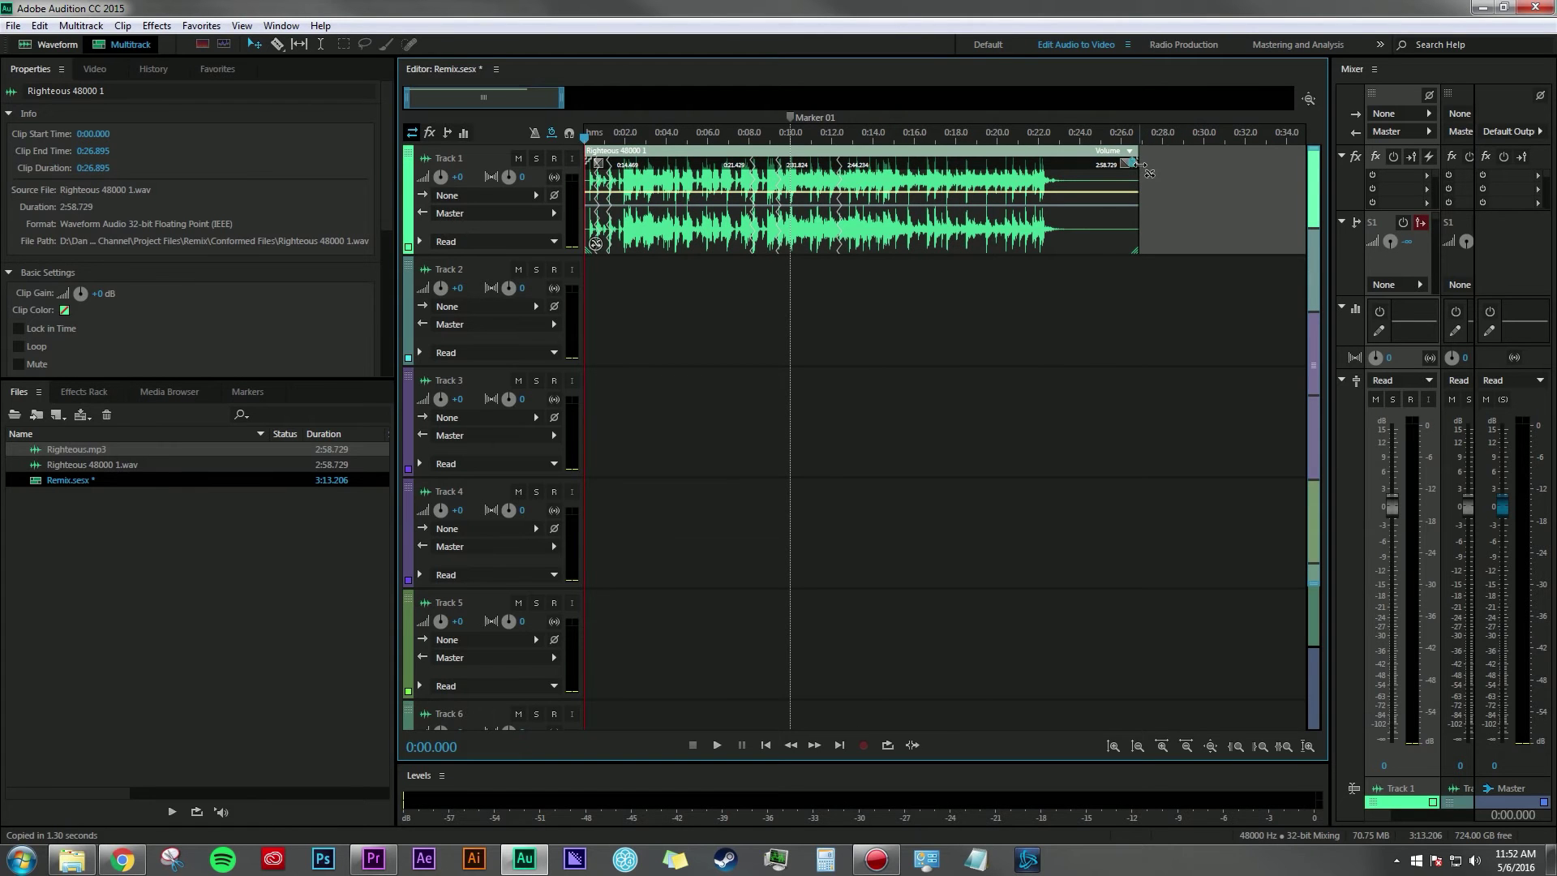
{"action": "left_click_drag", "start_coordinate": [1139, 162], "coordinate": [832, 160]}
Step: Remix the Track 1 clip down to about 14.4 seconds so the music's final hit falls near Marker 01
{"action": "scroll", "coordinate": [865, 167], "scroll_direction": "up", "scroll_amount": 4}
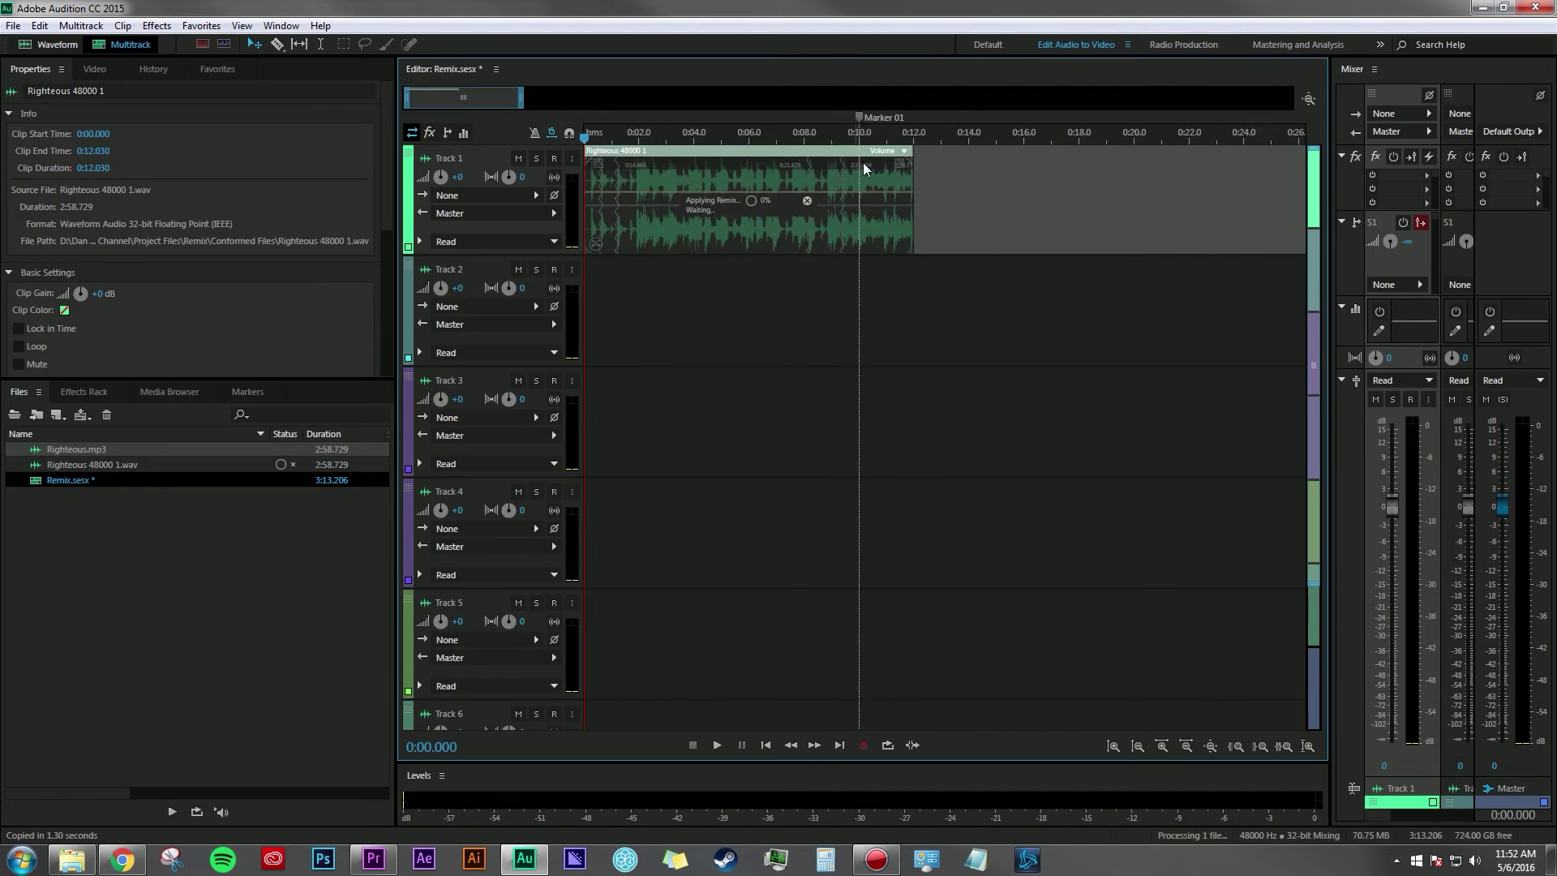
{"action": "scroll", "coordinate": [1094, 195], "scroll_direction": "down", "scroll_amount": 1}
{"action": "scroll", "coordinate": [1093, 193], "scroll_direction": "down", "scroll_amount": 2}
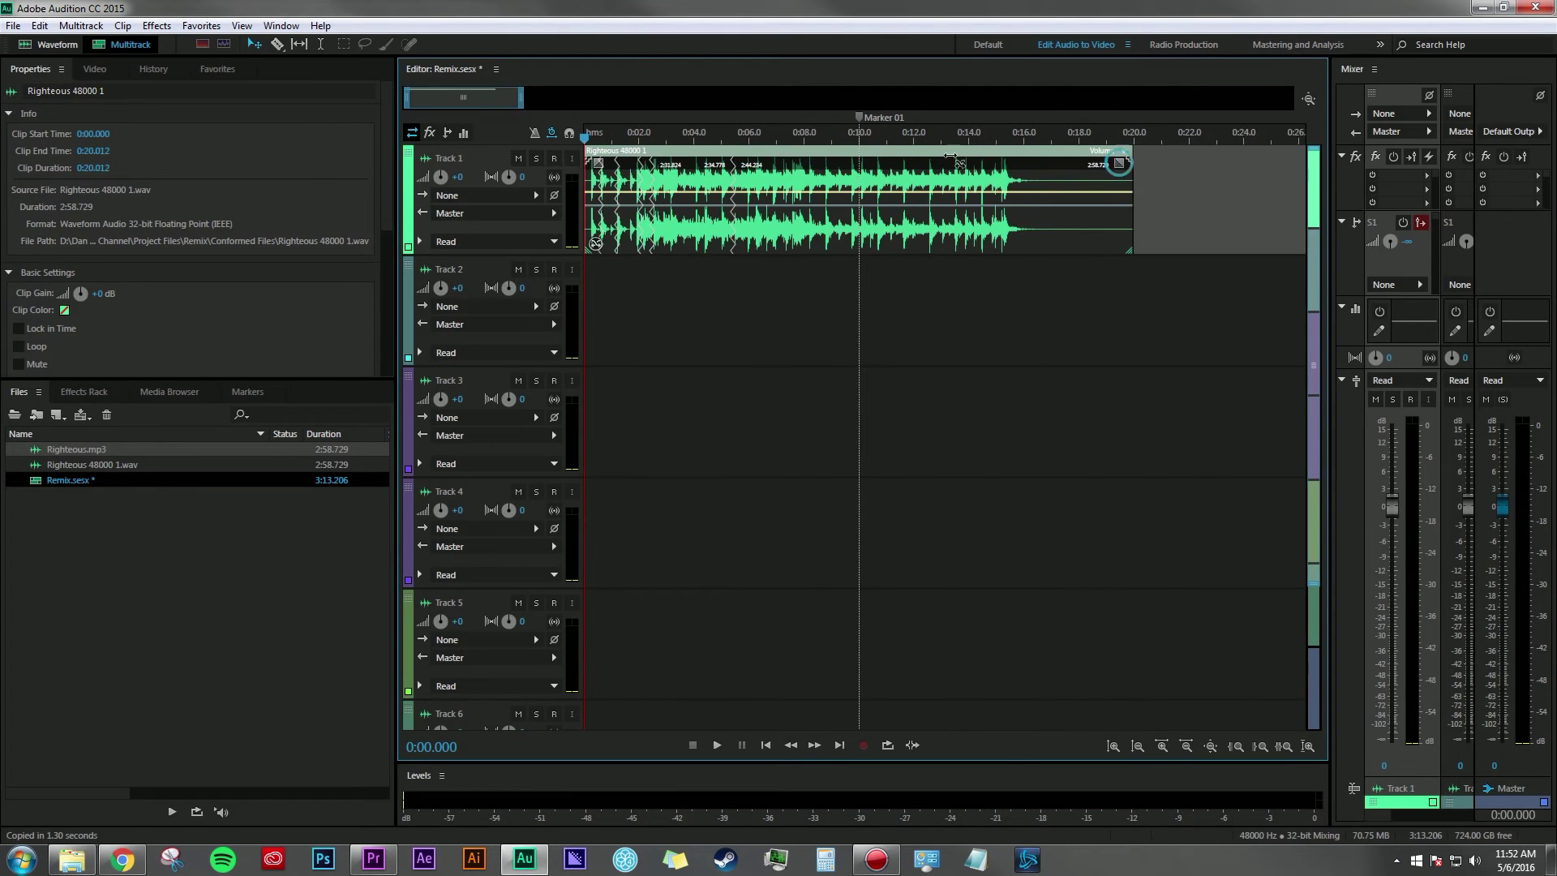
{"action": "left_click_drag", "start_coordinate": [1128, 162], "coordinate": [918, 158]}
Step: Play the remixed music from the start past Marker 01 to check the transitions and the ending
{"action": "scroll", "coordinate": [921, 158], "scroll_direction": "up", "scroll_amount": 3}
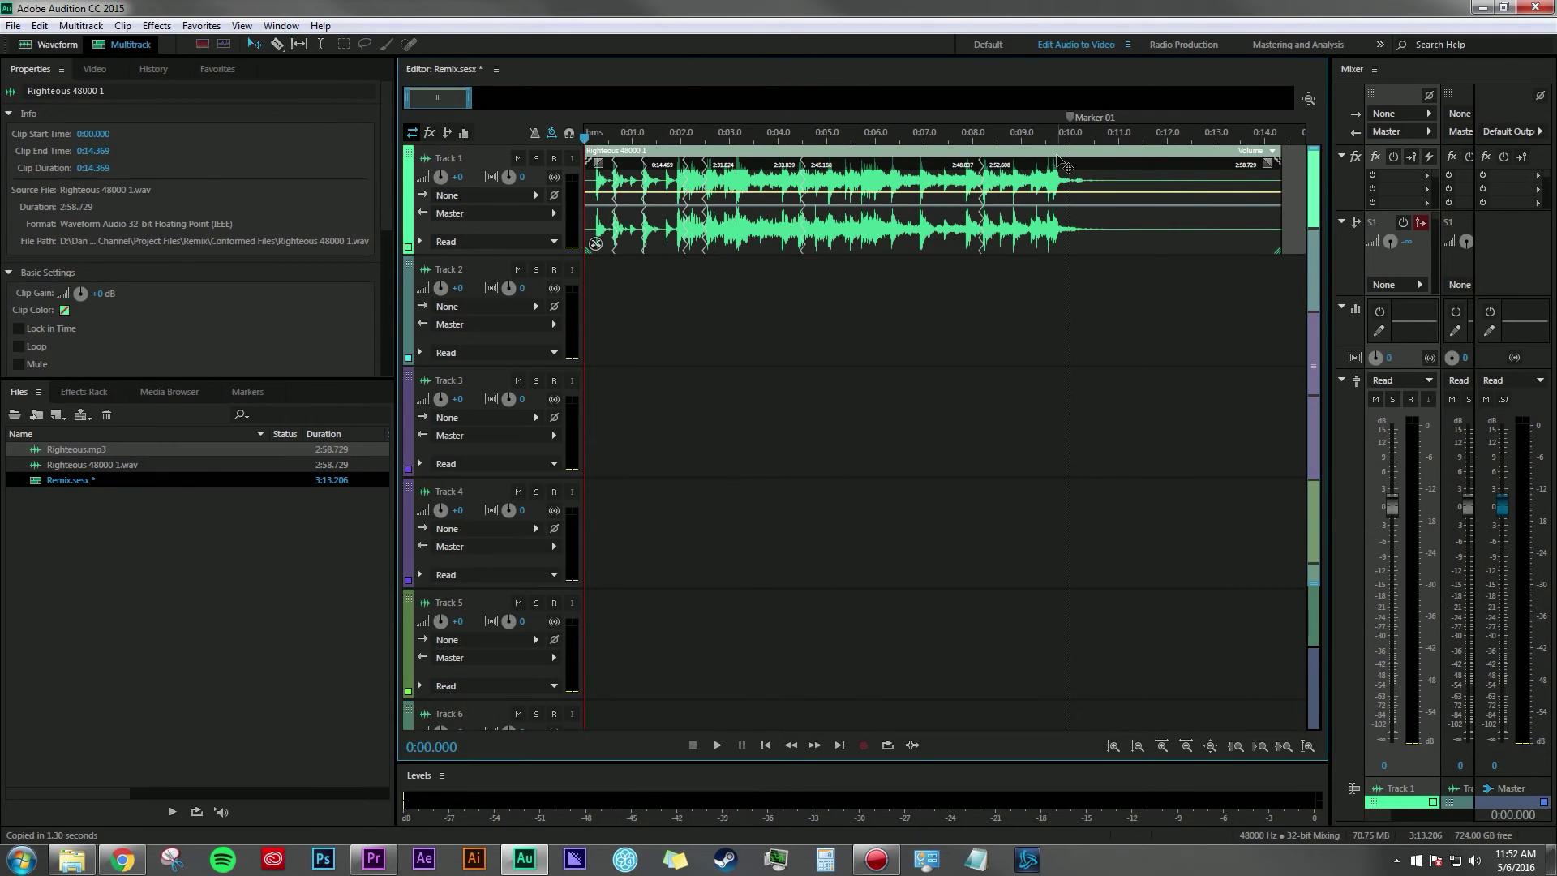
{"action": "scroll", "coordinate": [1065, 150], "scroll_direction": "down", "scroll_amount": 2}
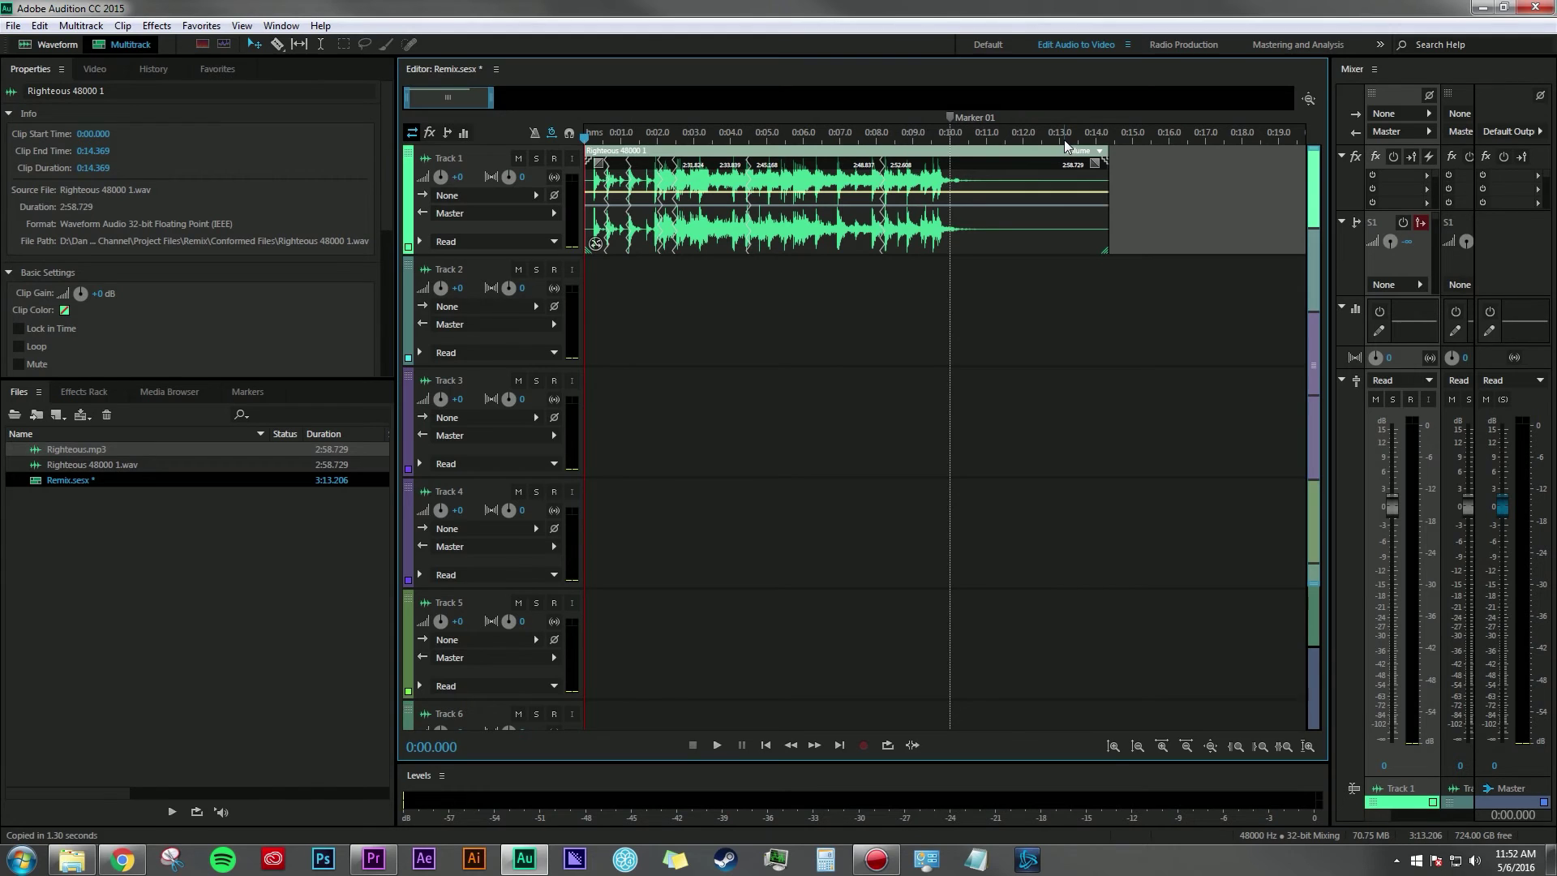
{"action": "key", "text": "space"}
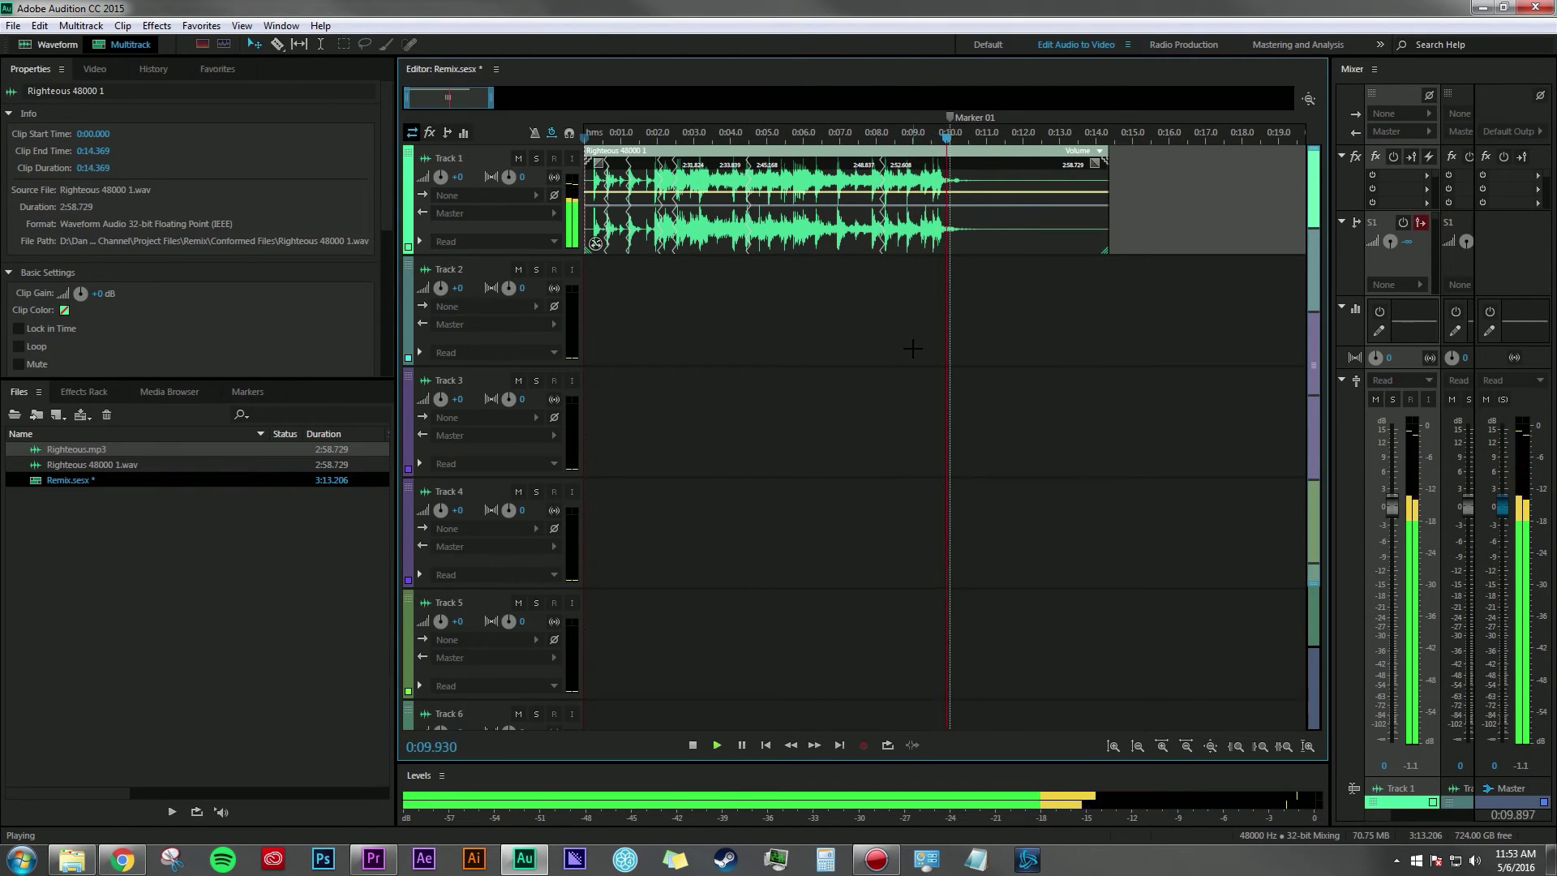
Step: Try trimming the quiet tail of the remixed clip to about 13.6 seconds, and undo the trim
{"action": "left_click_drag", "start_coordinate": [1106, 243], "coordinate": [1080, 249]}
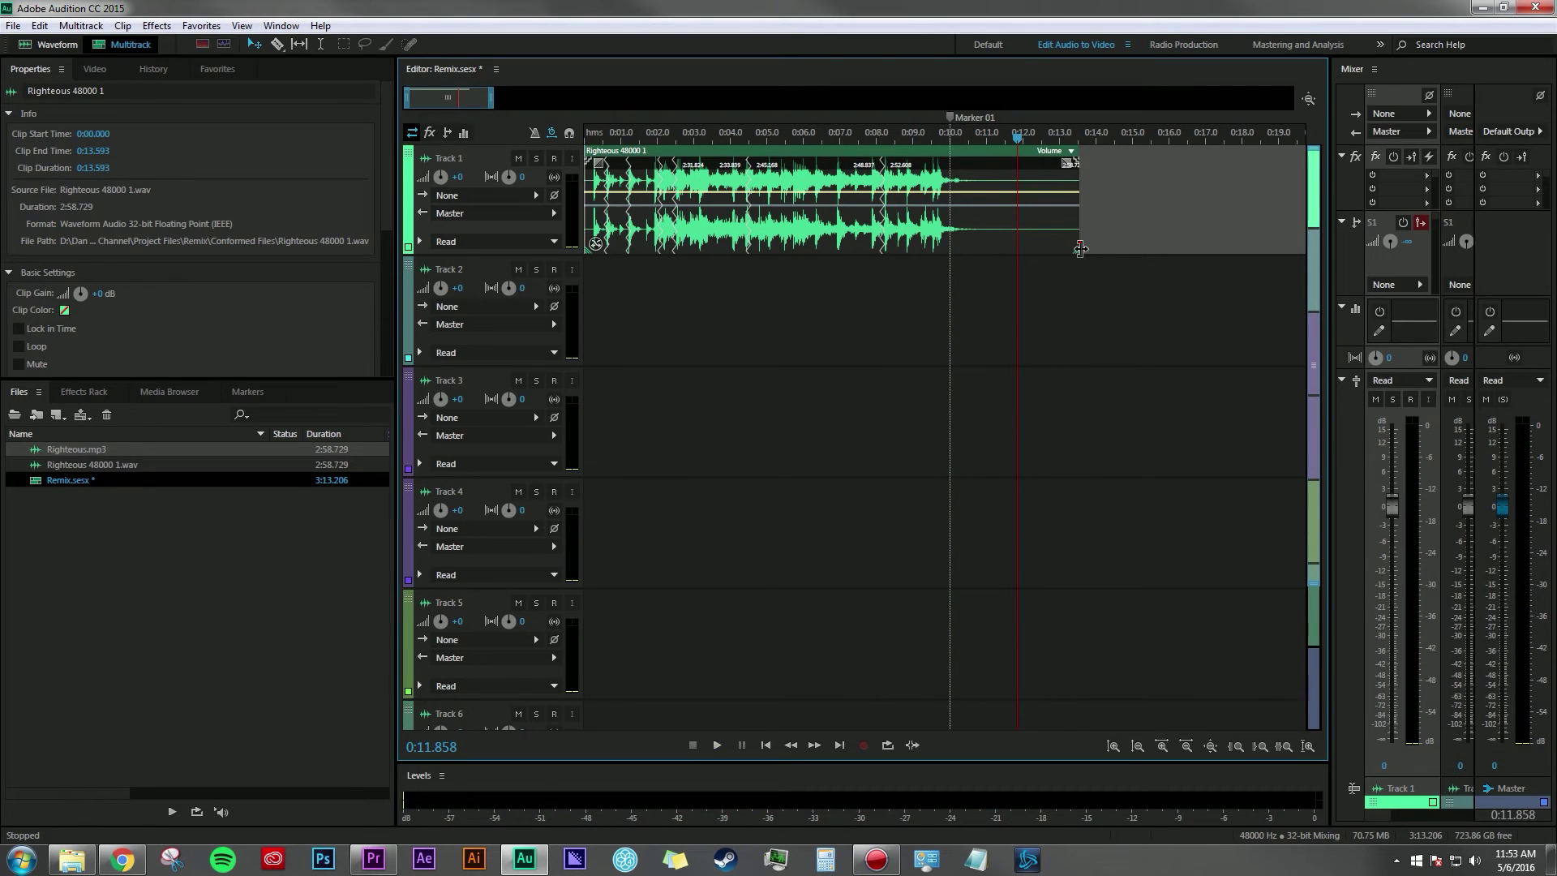
{"action": "key", "text": "ctrl+z"}
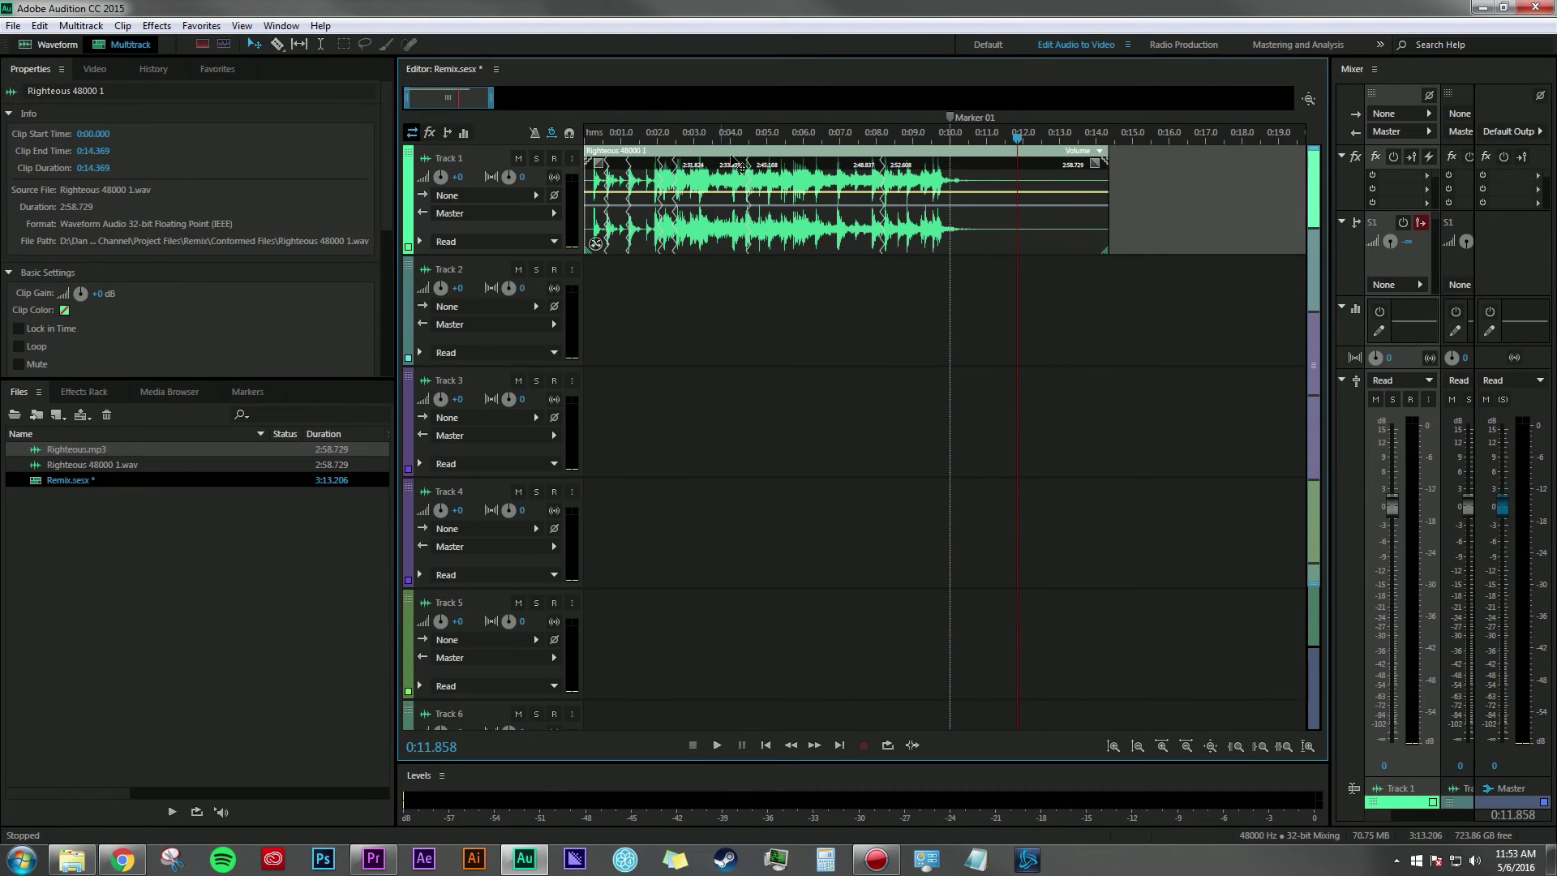
Step: Export the selected clip as a multitrack mixdown named Remix_mixdown.wav in Wave PCM format
{"action": "left_click", "coordinate": [14, 26]}
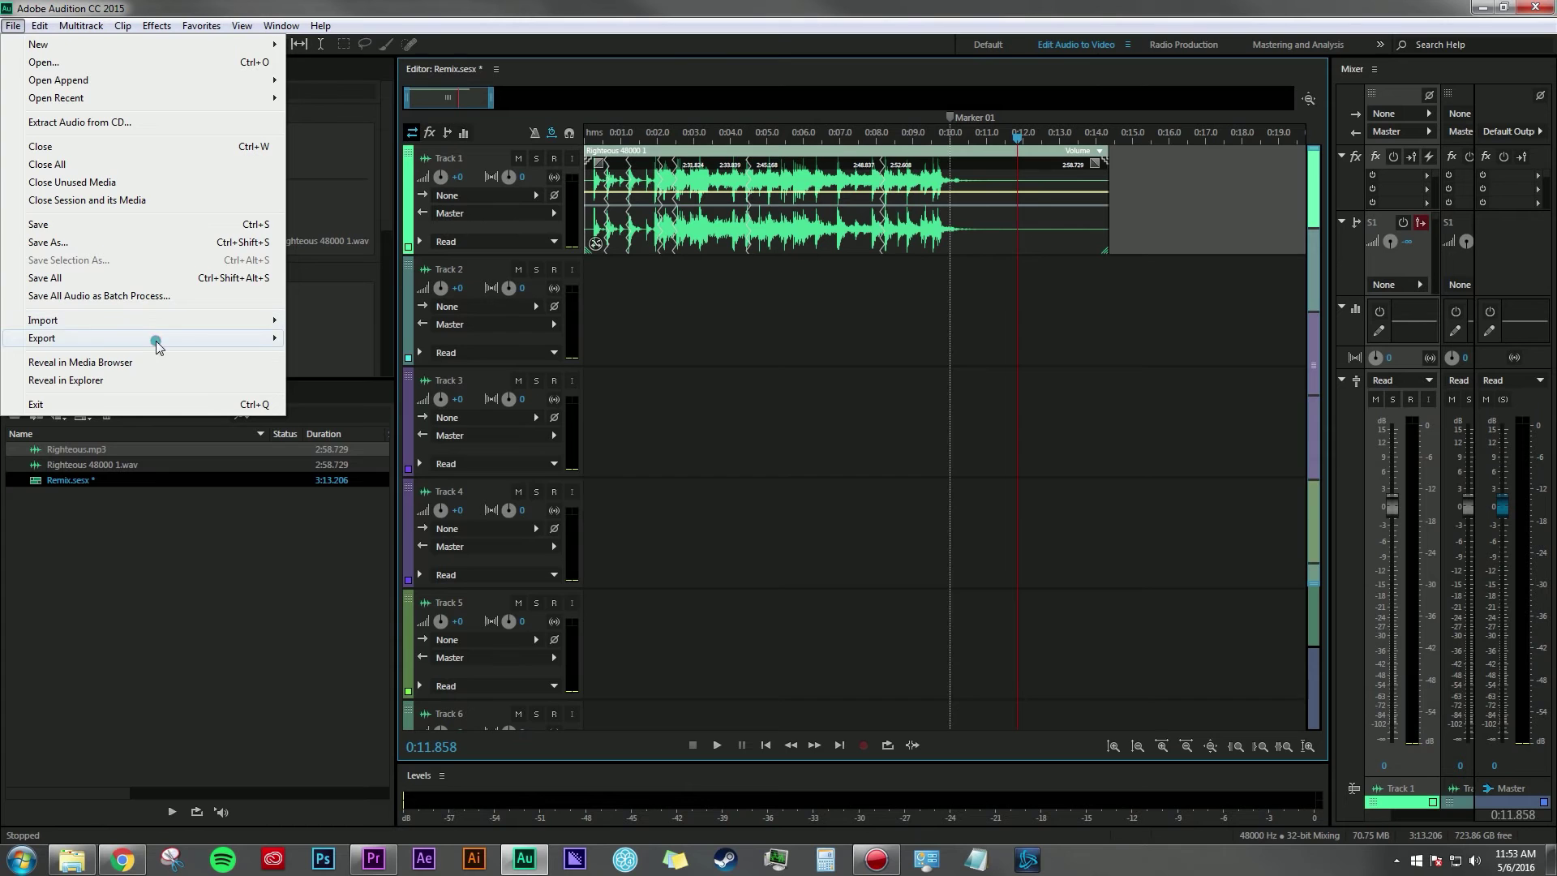
{"action": "mouse_move", "coordinate": [154, 337]}
{"action": "mouse_move", "coordinate": [445, 422]}
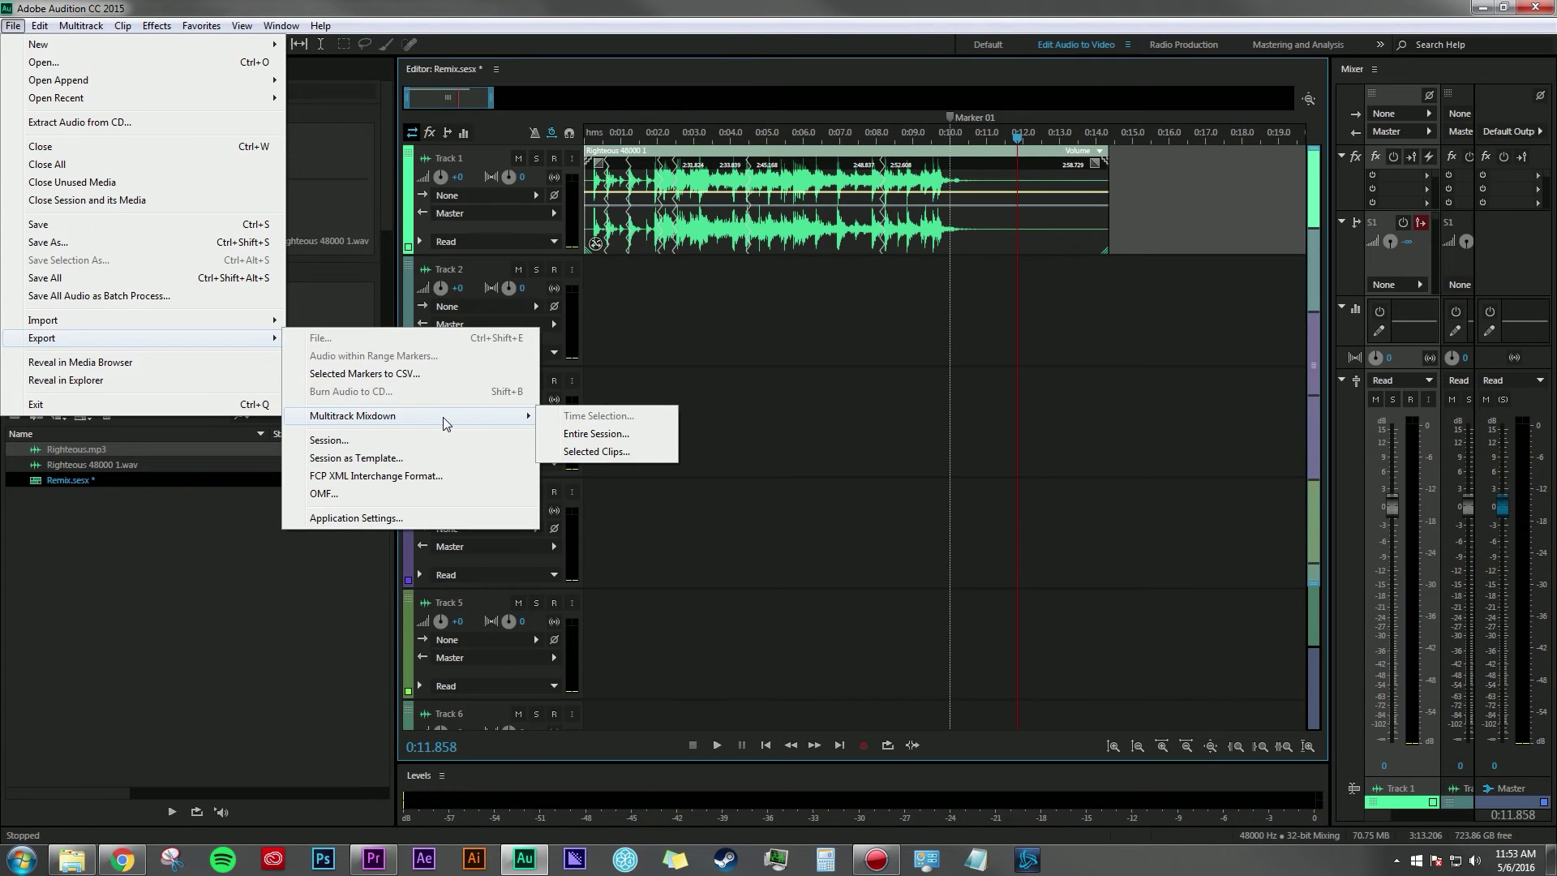
{"action": "left_click", "coordinate": [621, 454]}
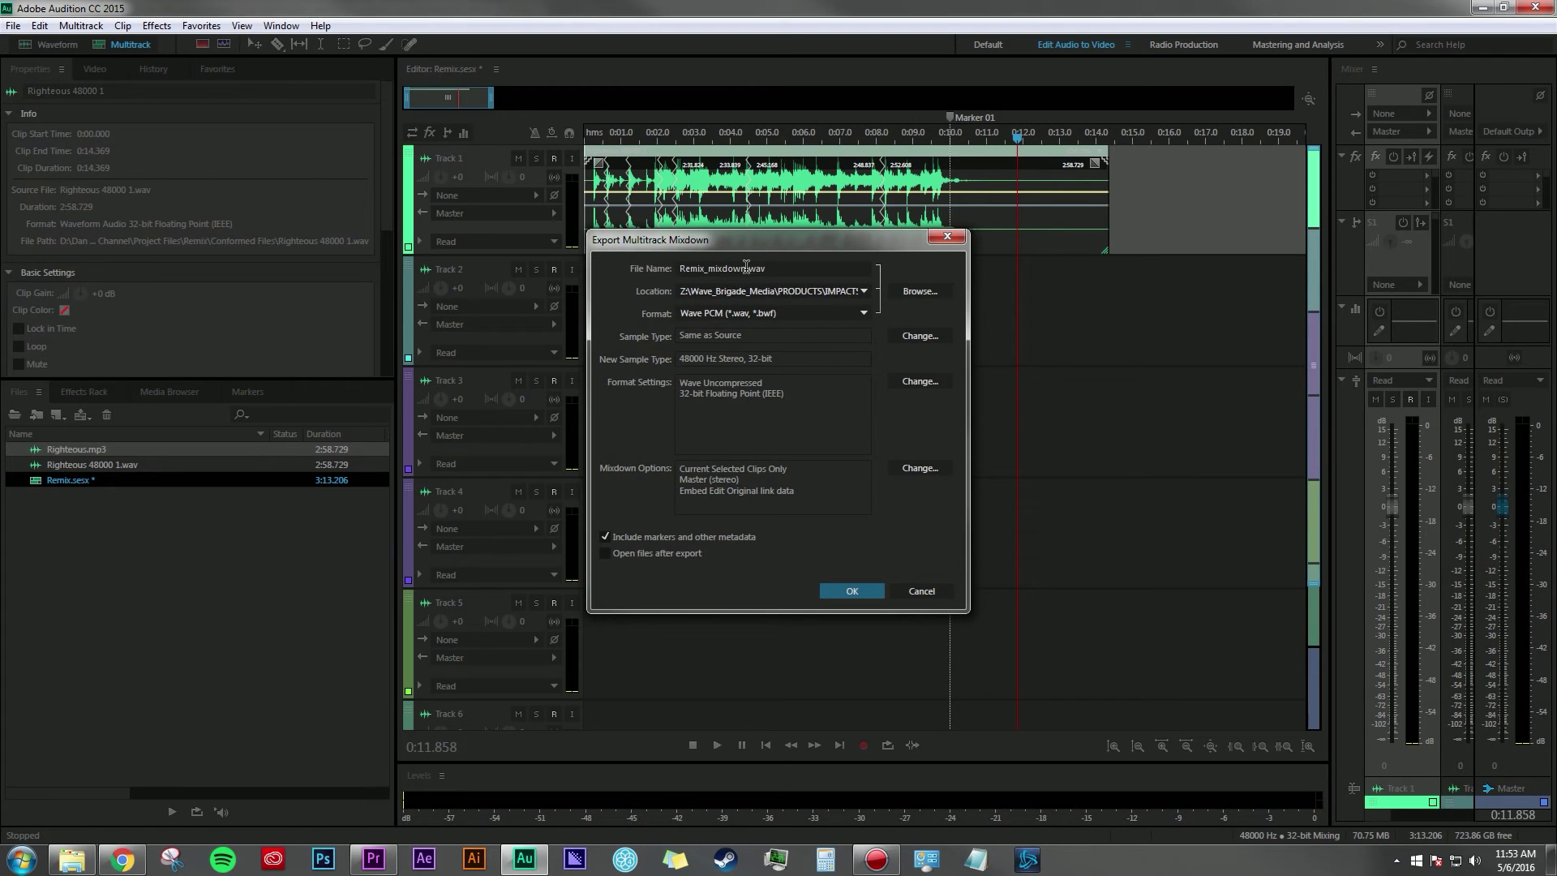
{"action": "left_click", "coordinate": [919, 292]}
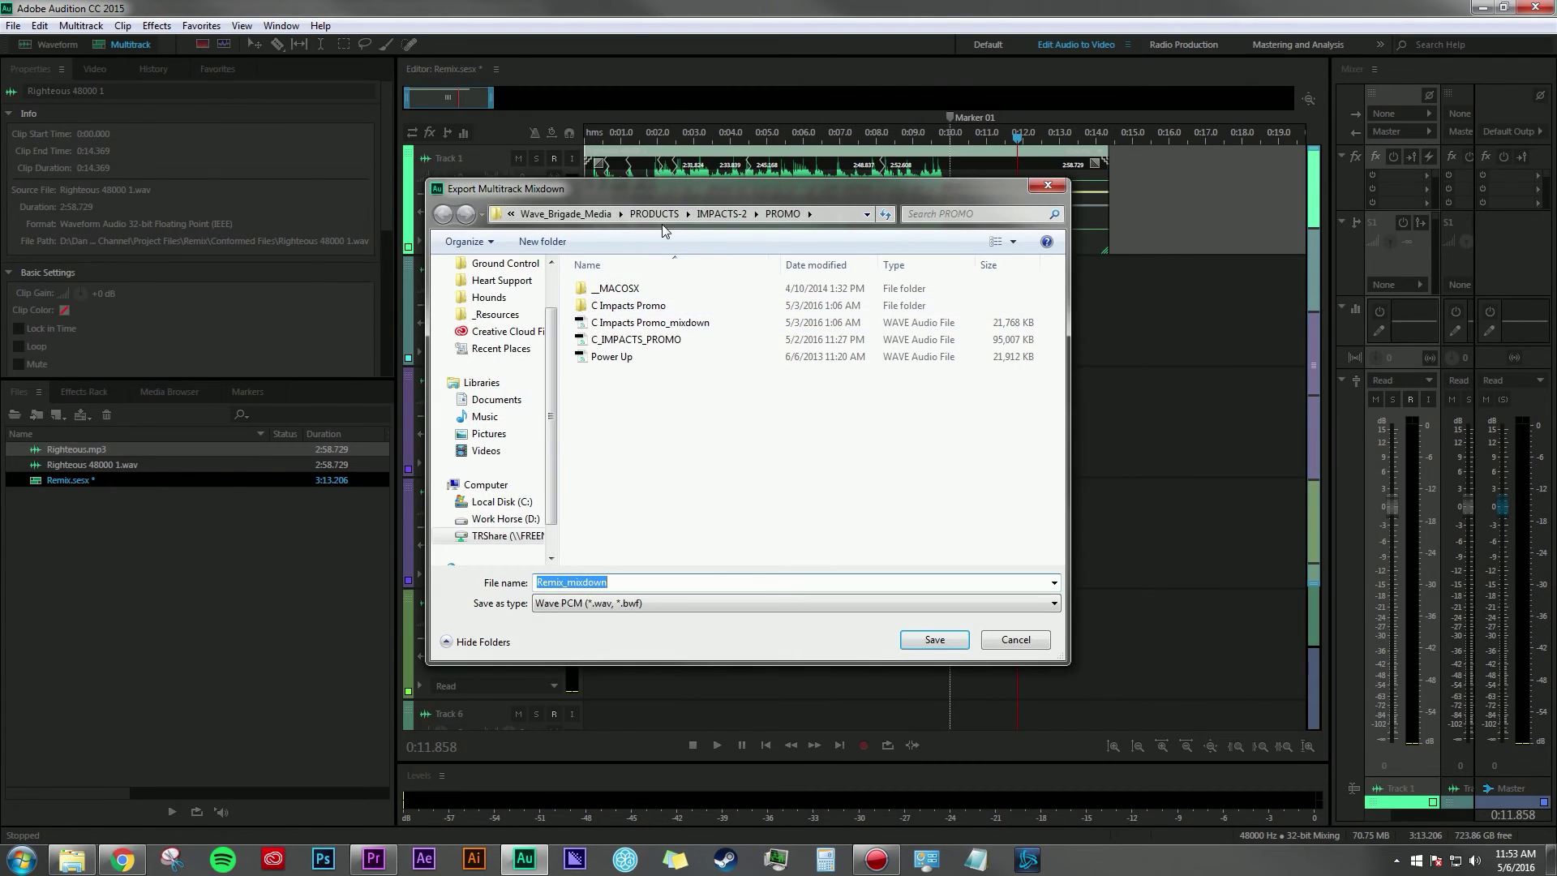
{"action": "key", "text": "Return"}
{"action": "left_click", "coordinate": [861, 591]}
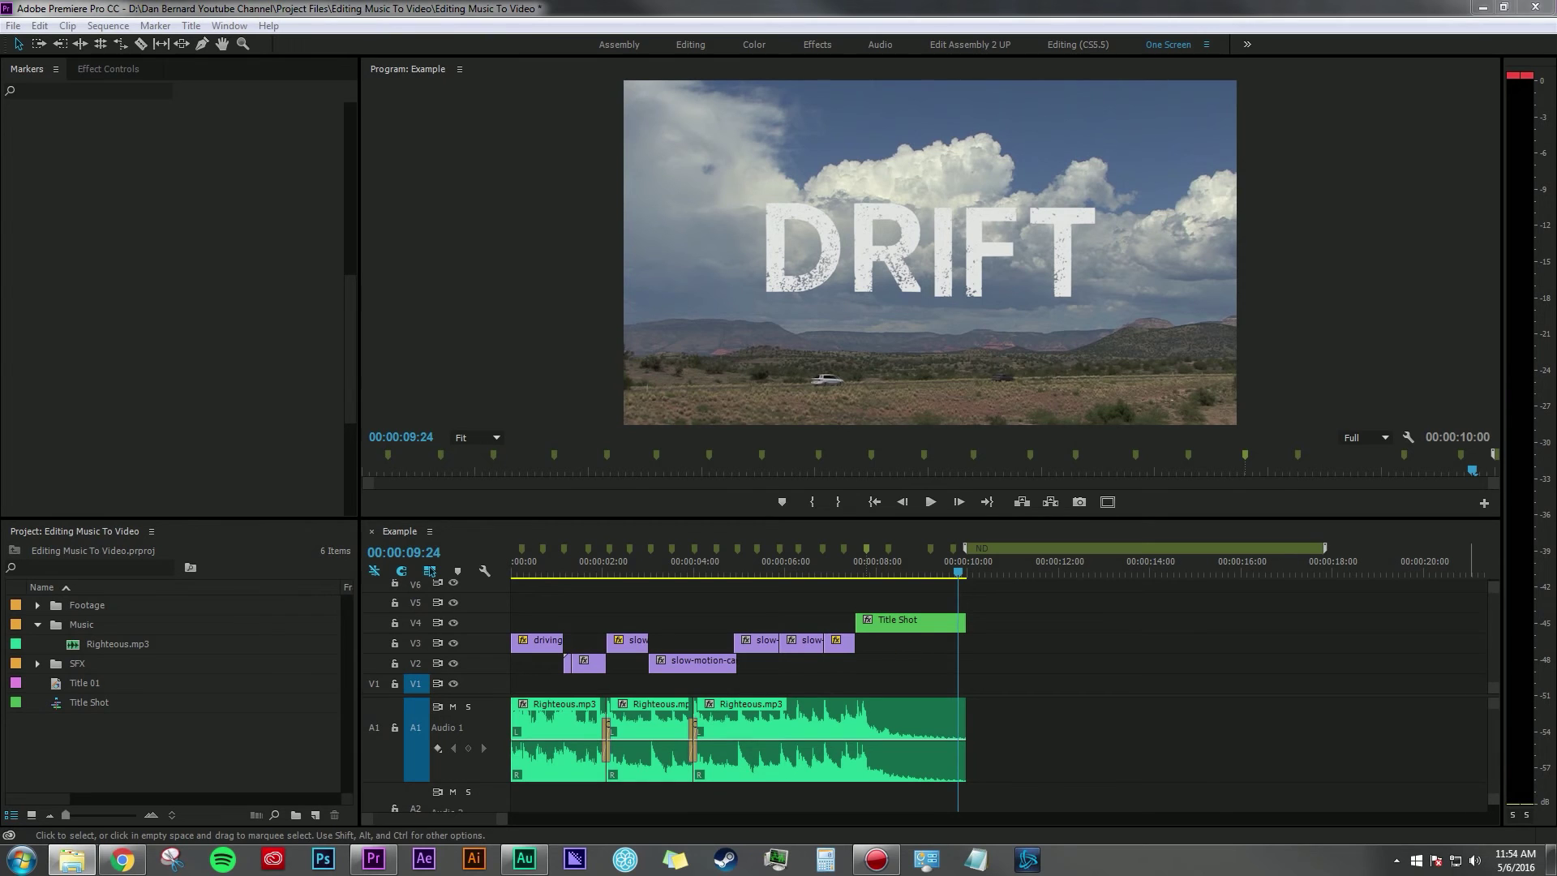
Step: Import Remix_mixdown.wav into the Premiere Pro project and file it in the Music bin
{"action": "left_click_drag", "start_coordinate": [1184, 486], "coordinate": [175, 760]}
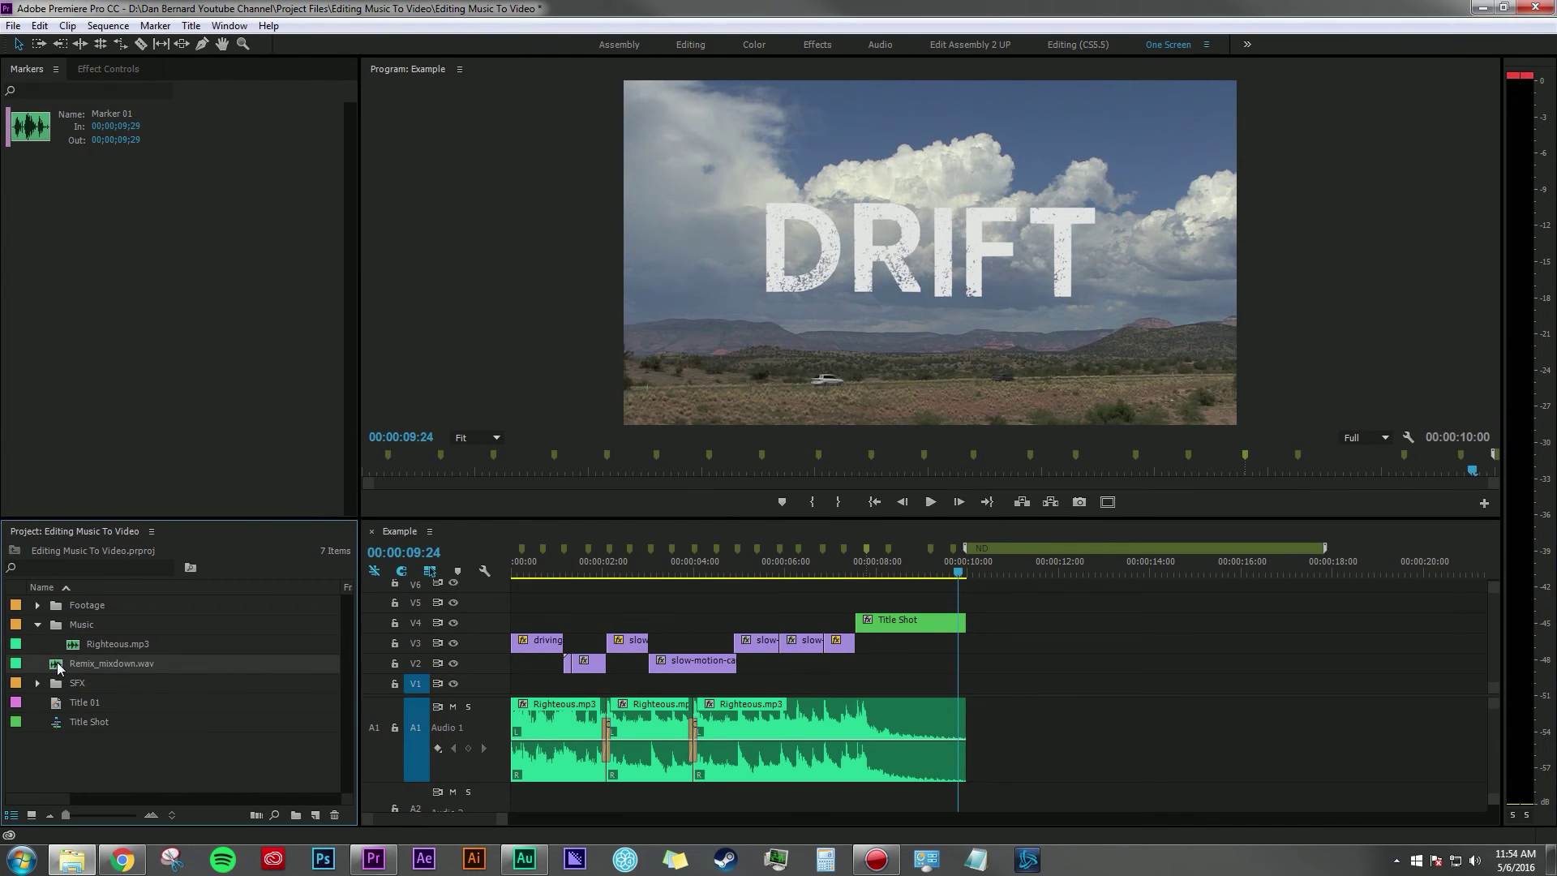
{"action": "left_click_drag", "start_coordinate": [55, 667], "coordinate": [72, 631]}
{"action": "left_click", "coordinate": [97, 649]}
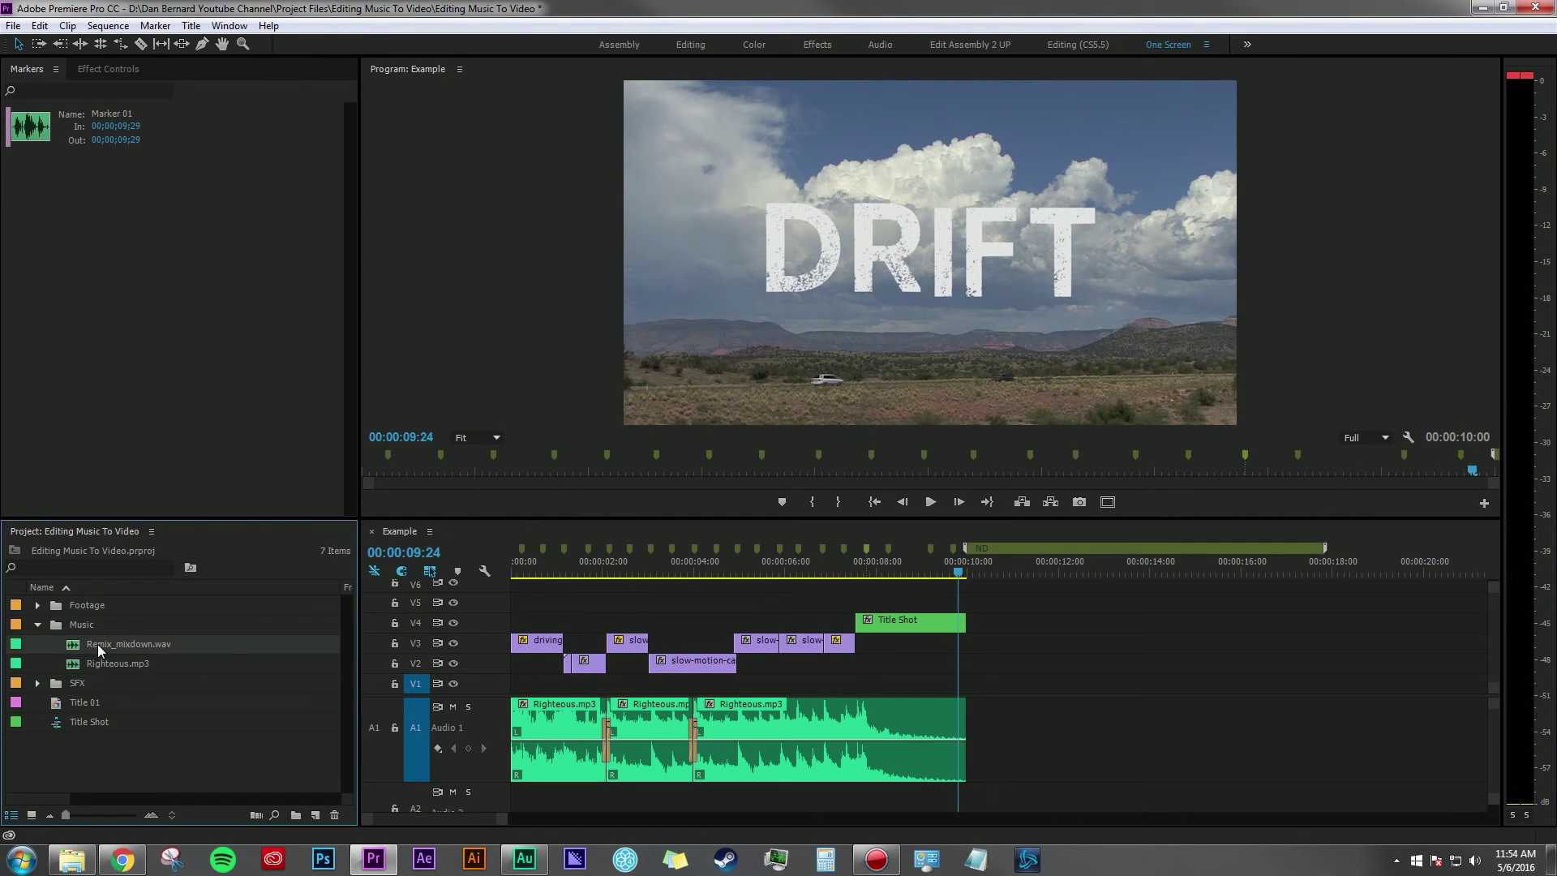
Step: Mute Audio 1 and place Remix_mixdown.wav on Audio 2 at the start of the sequence
{"action": "scroll", "coordinate": [417, 727], "scroll_direction": "down", "scroll_amount": 1}
{"action": "scroll", "coordinate": [417, 727], "scroll_direction": "down", "scroll_amount": 3}
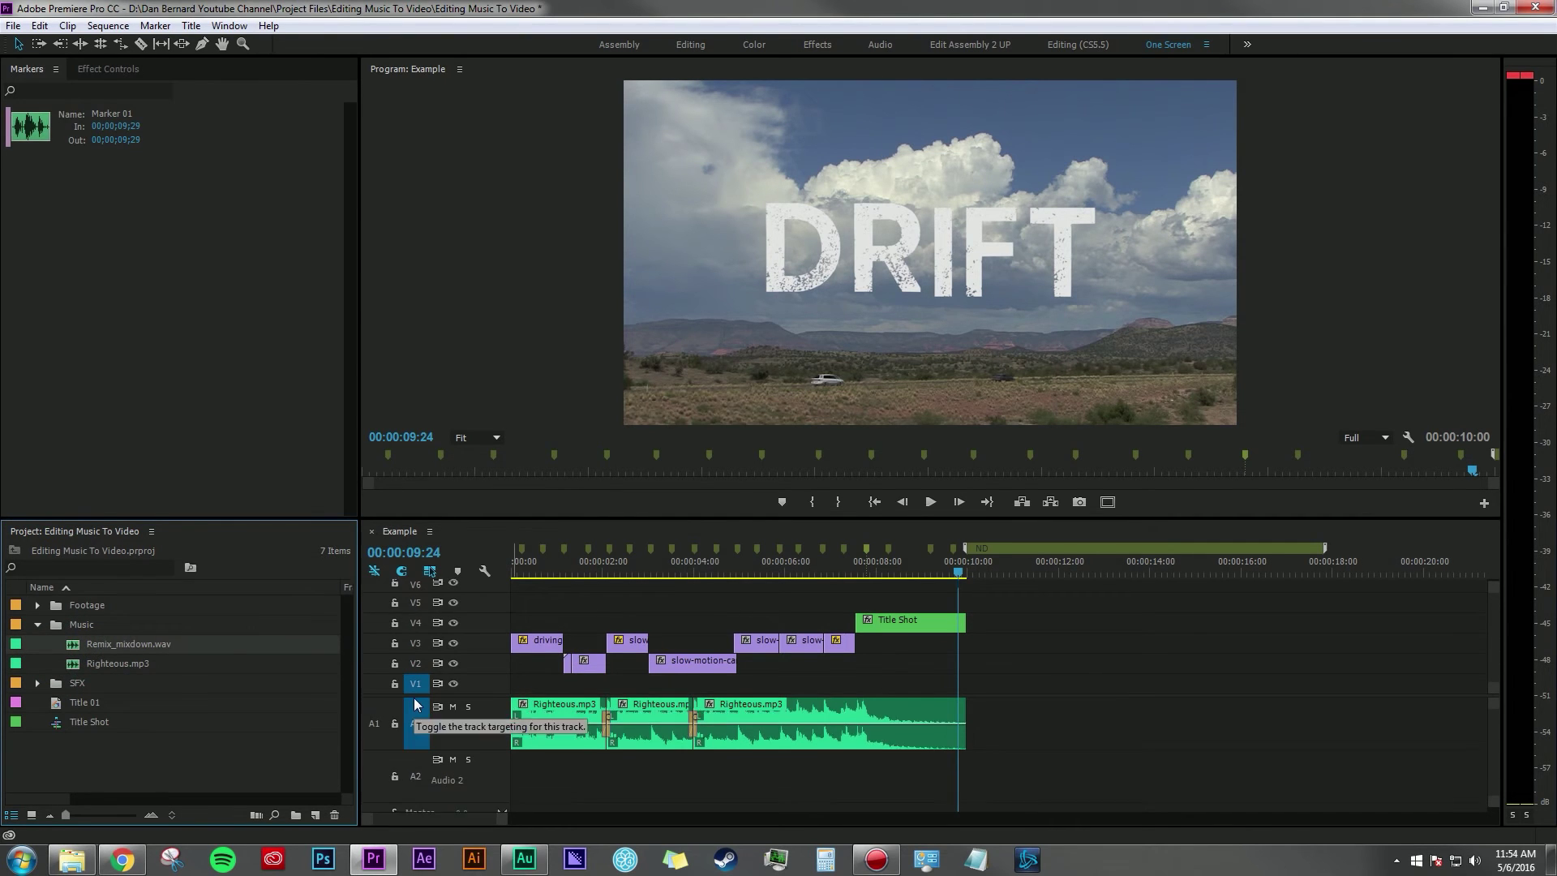
{"action": "left_click", "coordinate": [453, 706]}
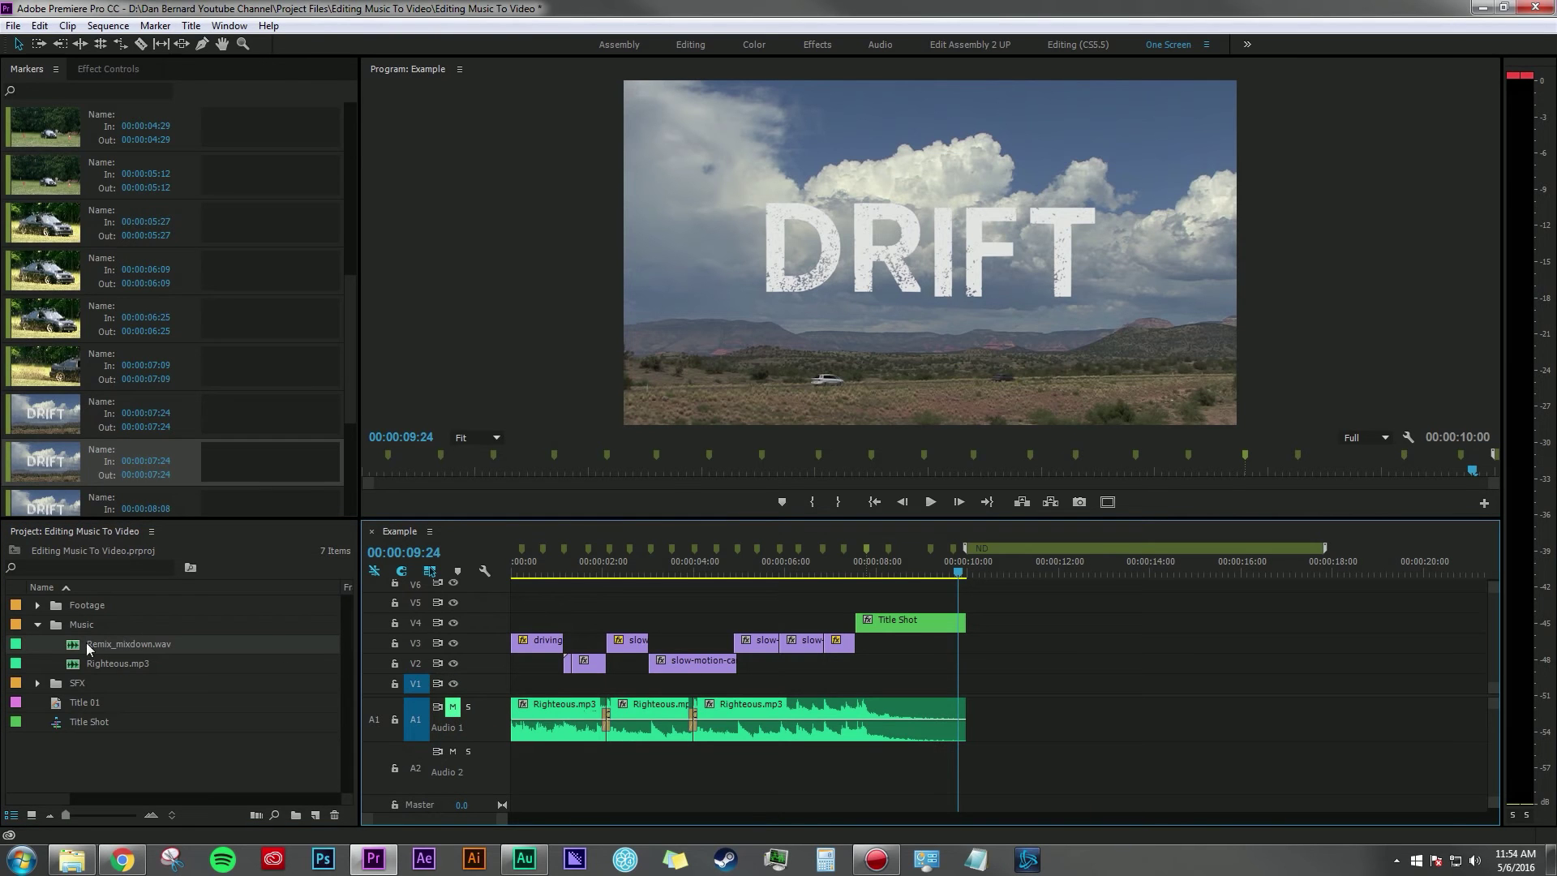
{"action": "left_click_drag", "start_coordinate": [88, 648], "coordinate": [510, 766]}
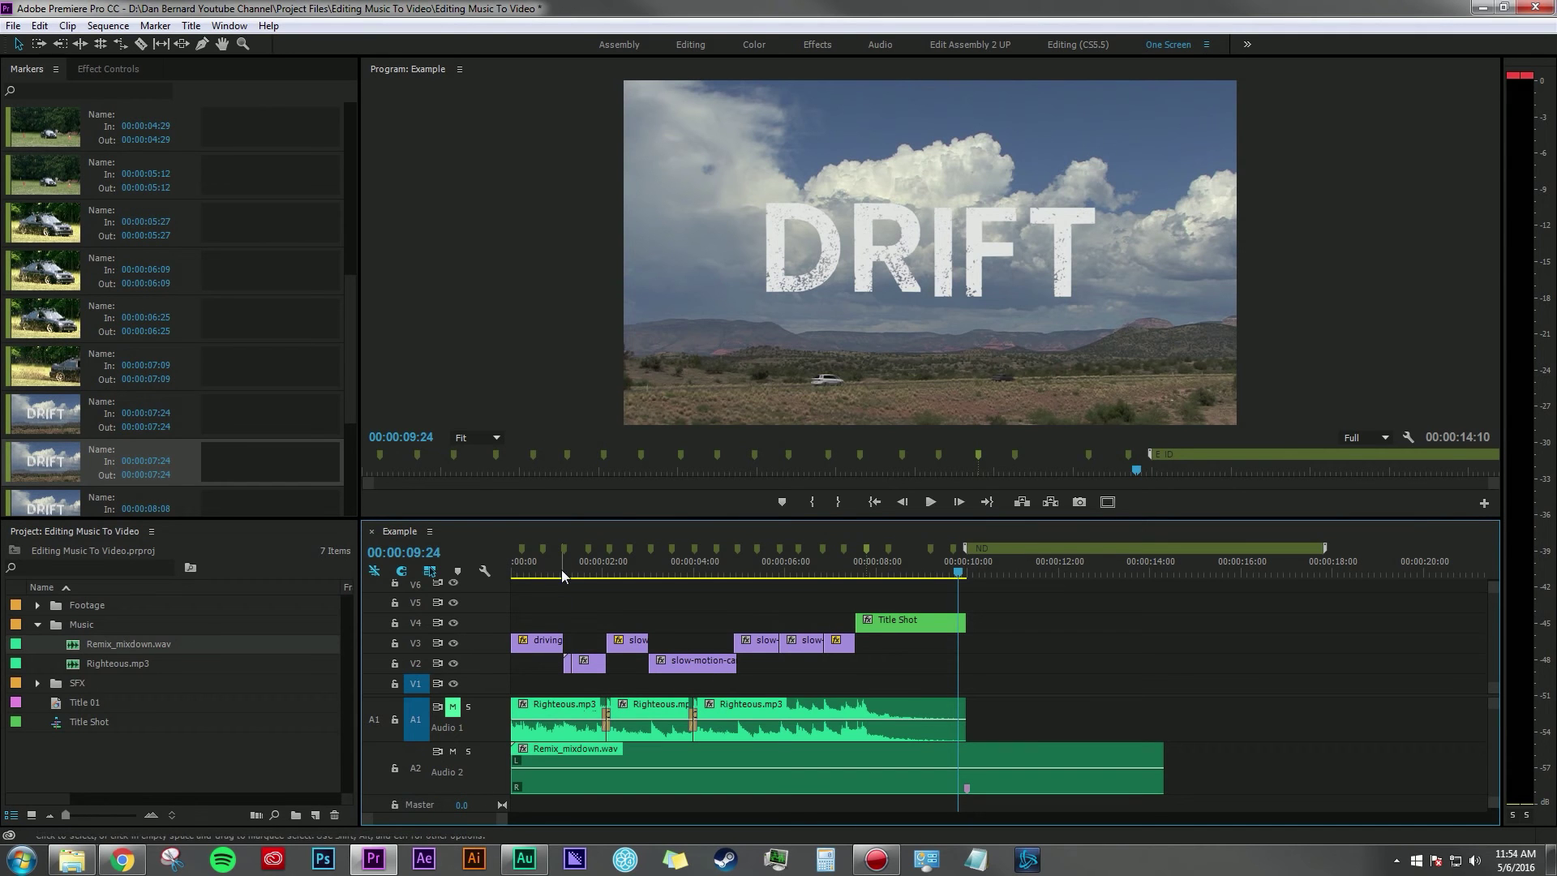
Step: Play the sequence from the start past the ten-second mark to check the edit against the remixed music
{"action": "key", "text": "Home"}
{"action": "key", "text": "space"}
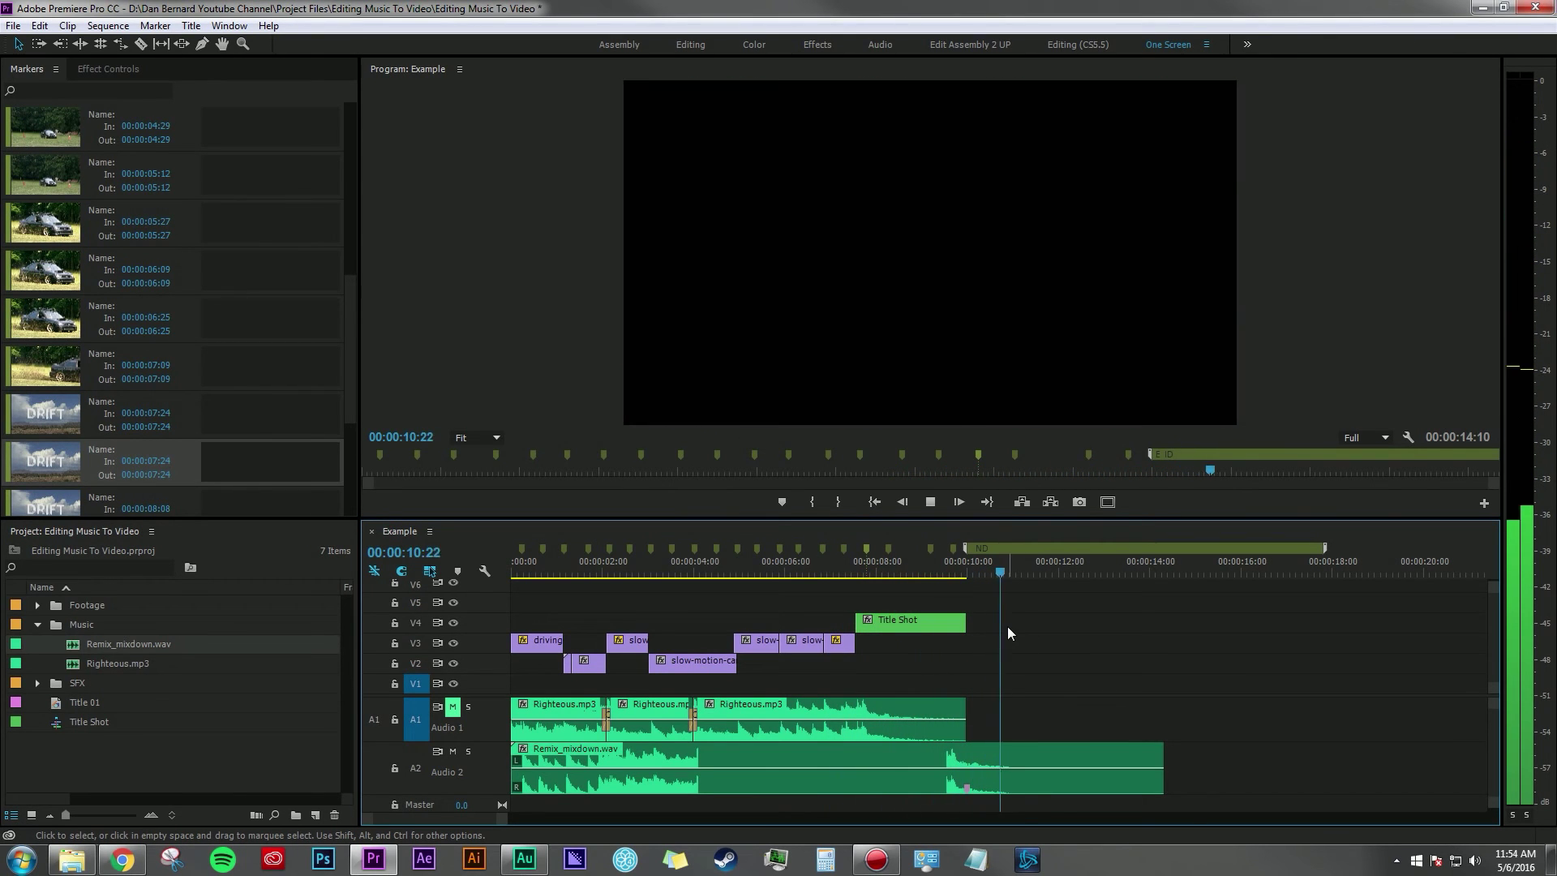
{"action": "key", "text": "space"}
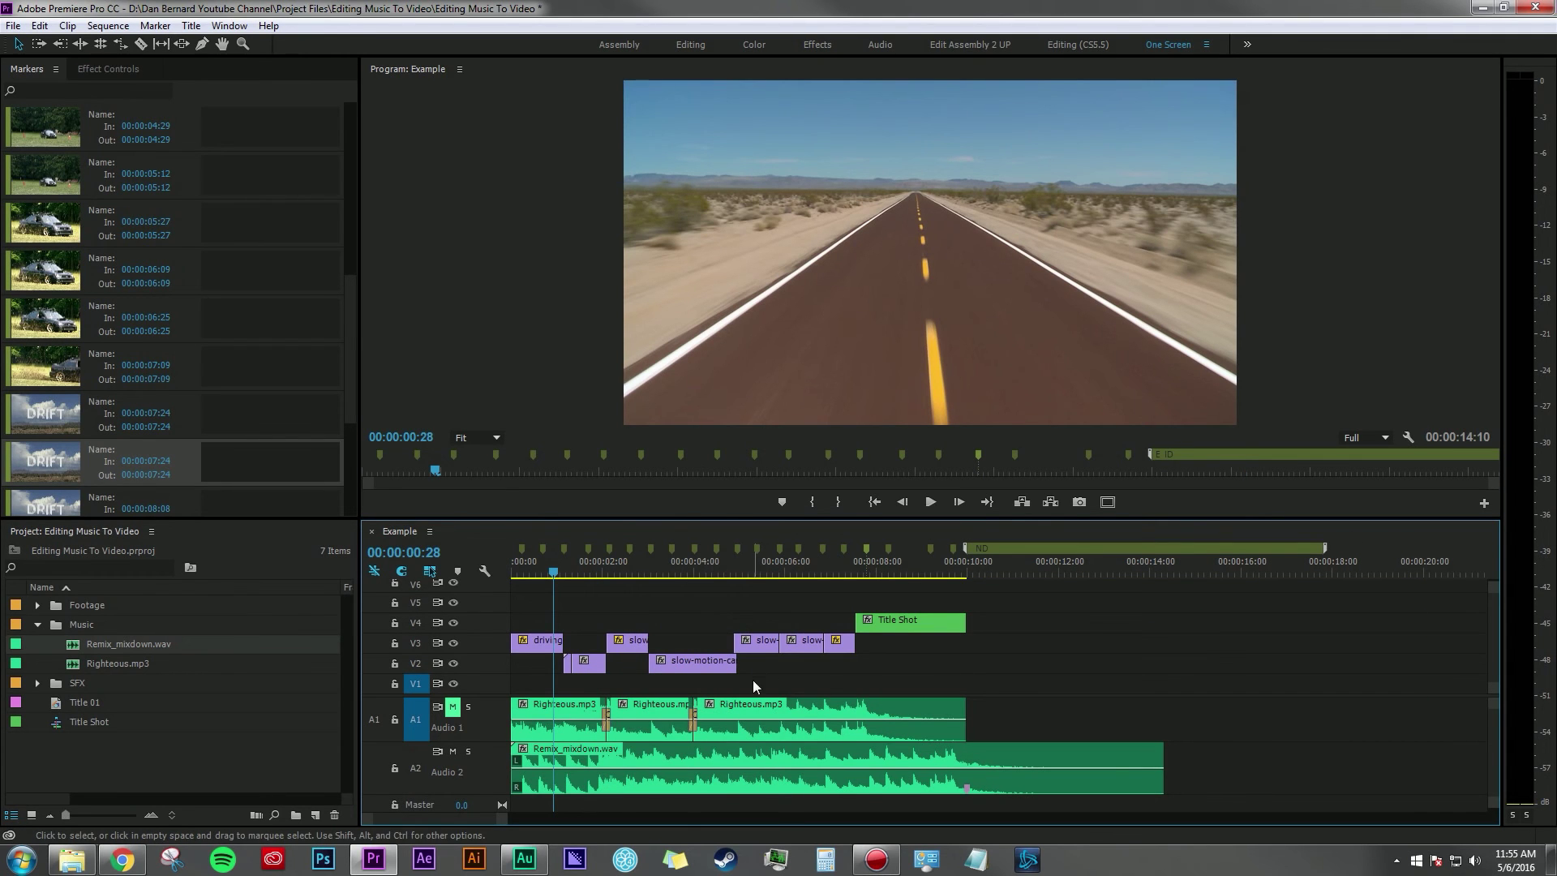
Step: Disable the three Righteous.mp3 clips on Audio 1 and play the cuts against the remixed music up to the title
{"action": "left_click_drag", "start_coordinate": [752, 680], "coordinate": [578, 720]}
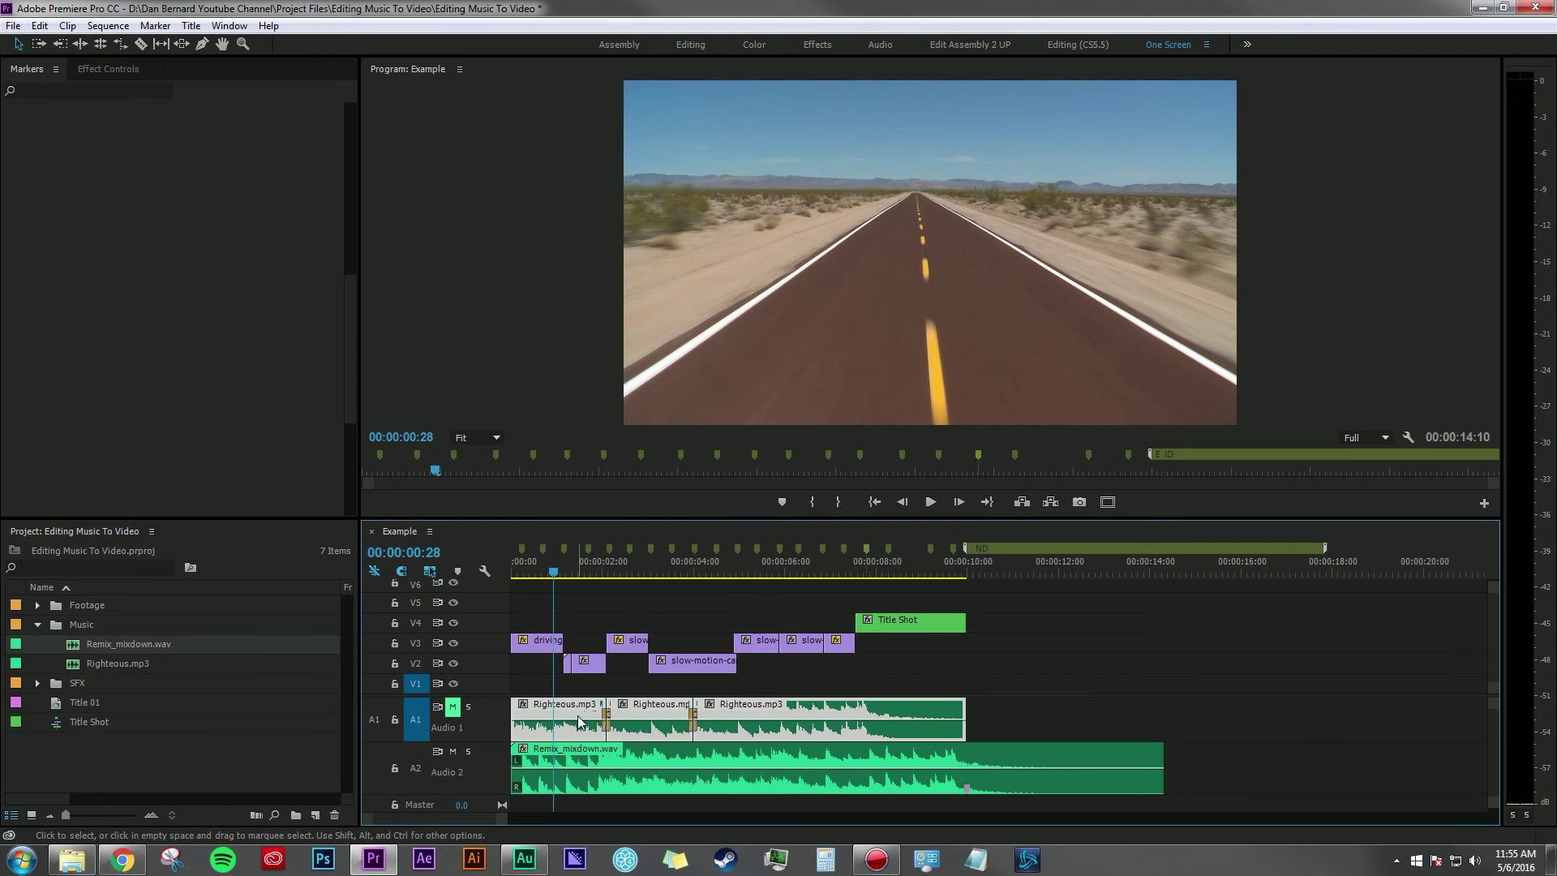
{"action": "left_click", "coordinate": [582, 594]}
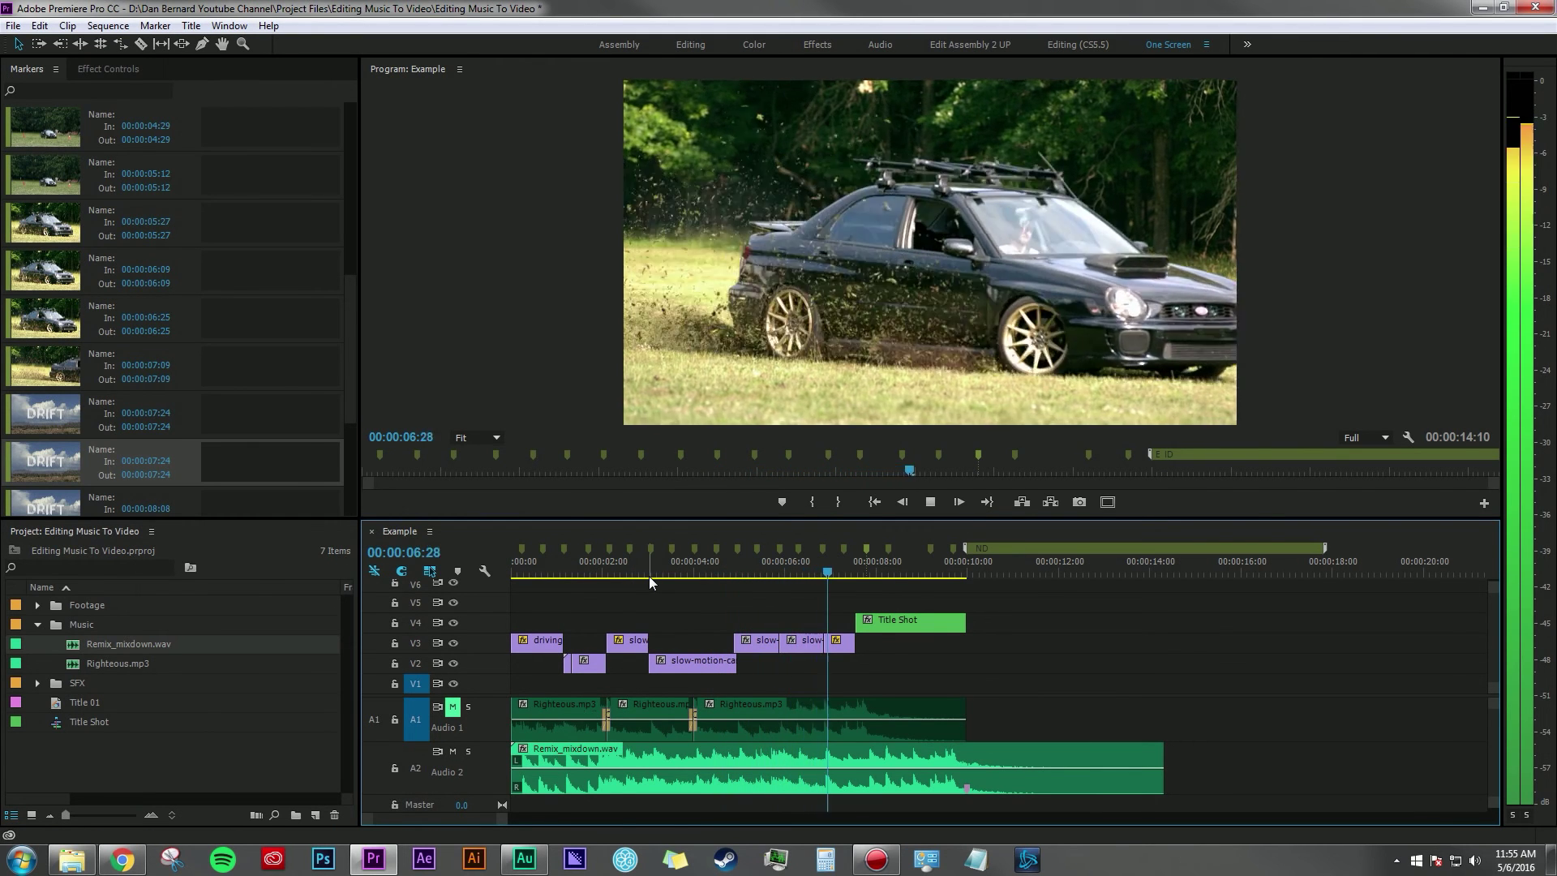
{"action": "key", "text": "space"}
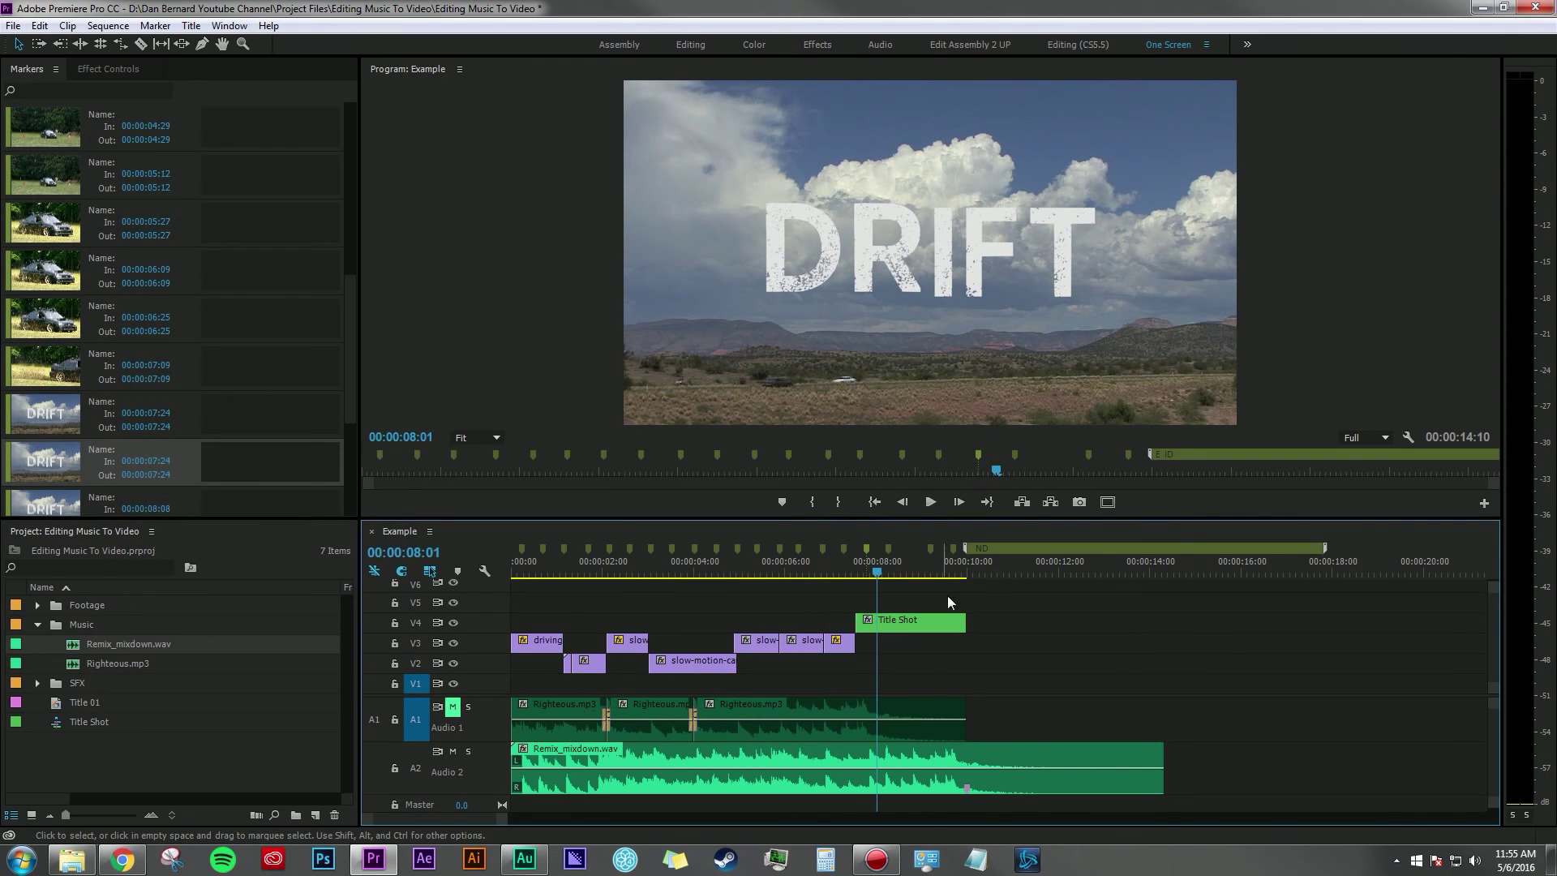
Step: Move the Title Shot clip on V4 so it starts on the music hit at 00:00:07:26
{"action": "key", "text": "="}
{"action": "key", "text": "="}
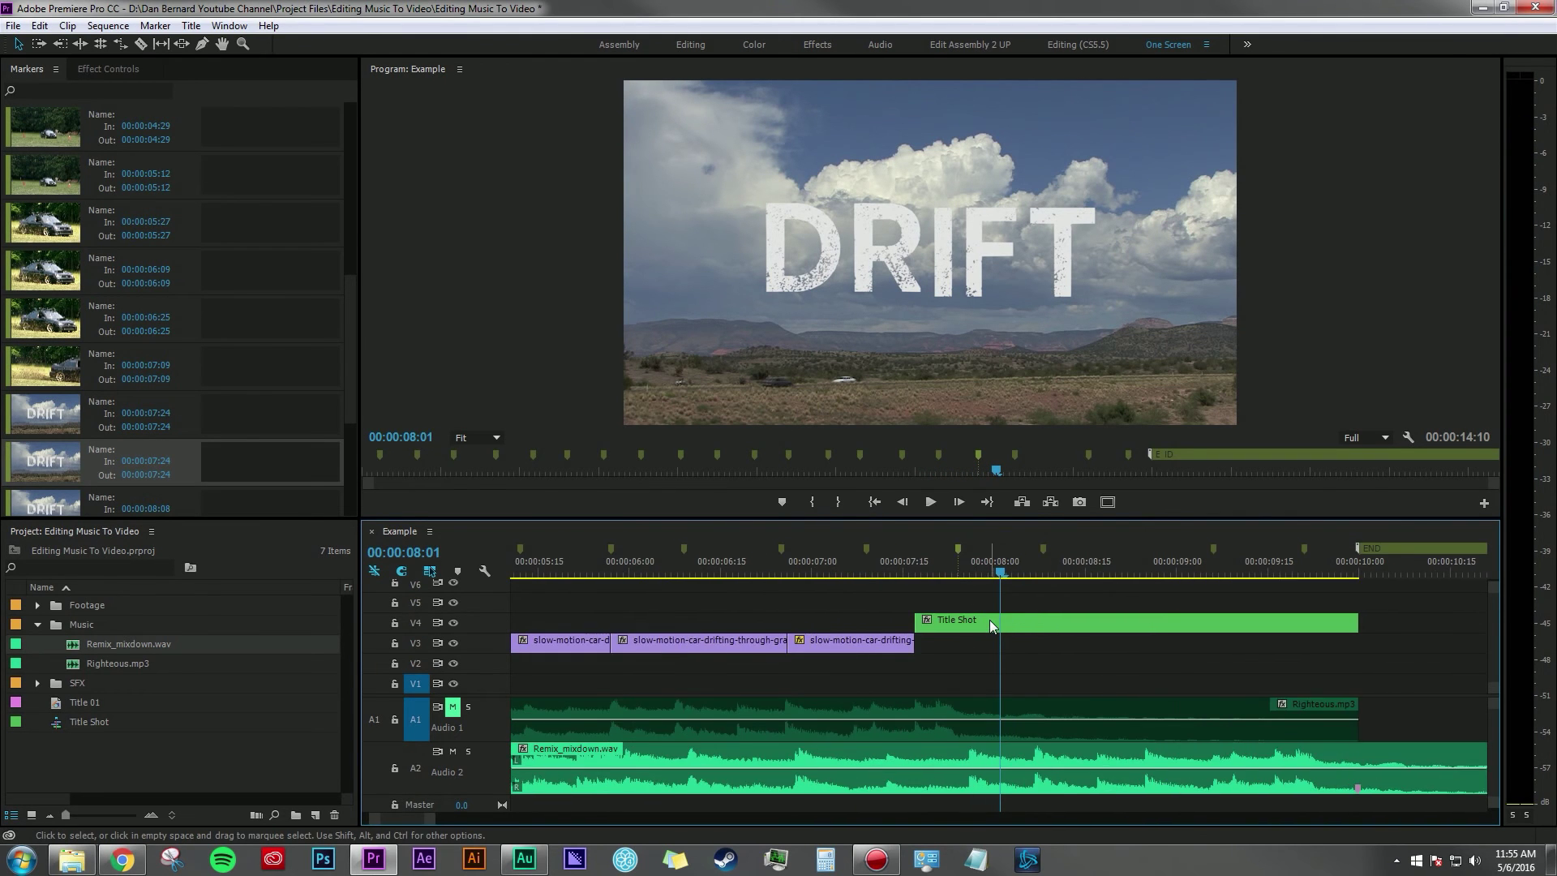
{"action": "left_click", "coordinate": [971, 572]}
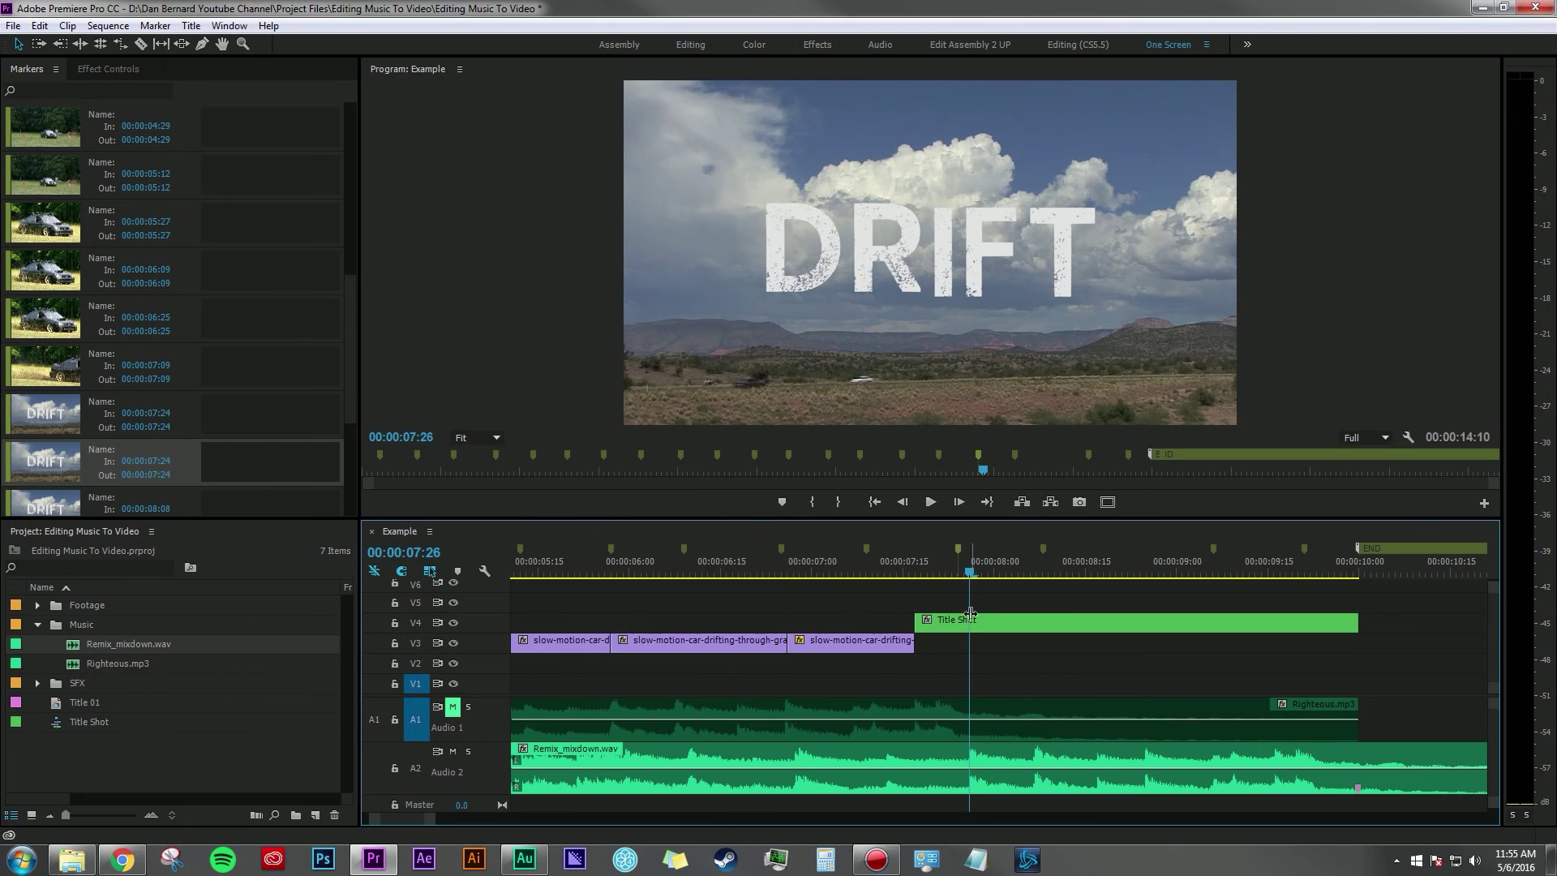
{"action": "left_click_drag", "start_coordinate": [949, 628], "coordinate": [1004, 632]}
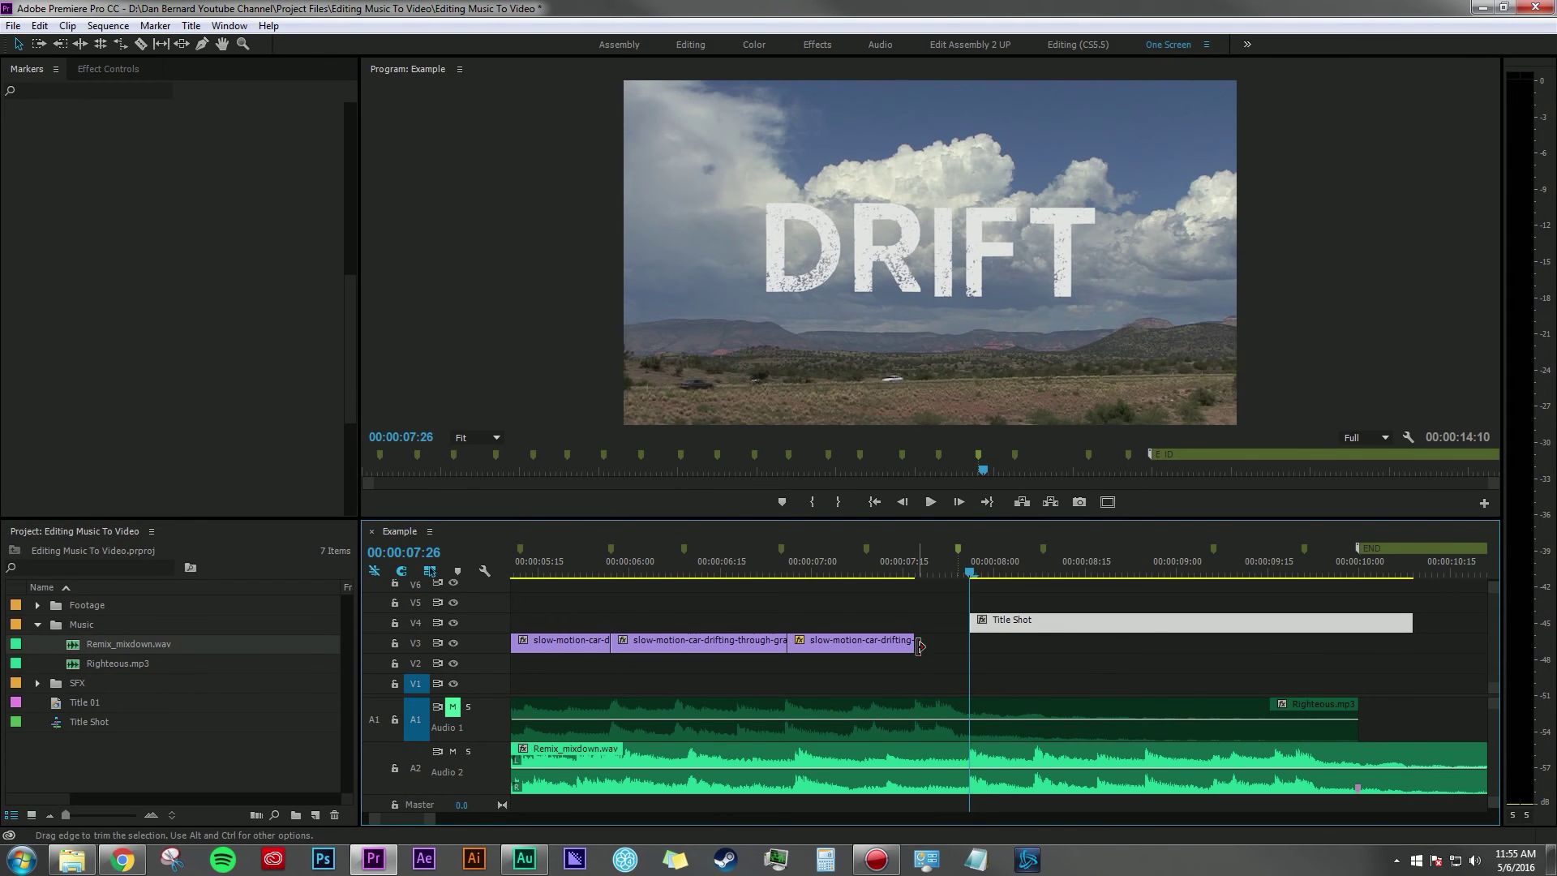
Step: Extend the last drifting-car clip on V3 with Rate Stretch so it ends where the Title Shot begins
{"action": "left_click_drag", "start_coordinate": [865, 570], "coordinate": [841, 573]}
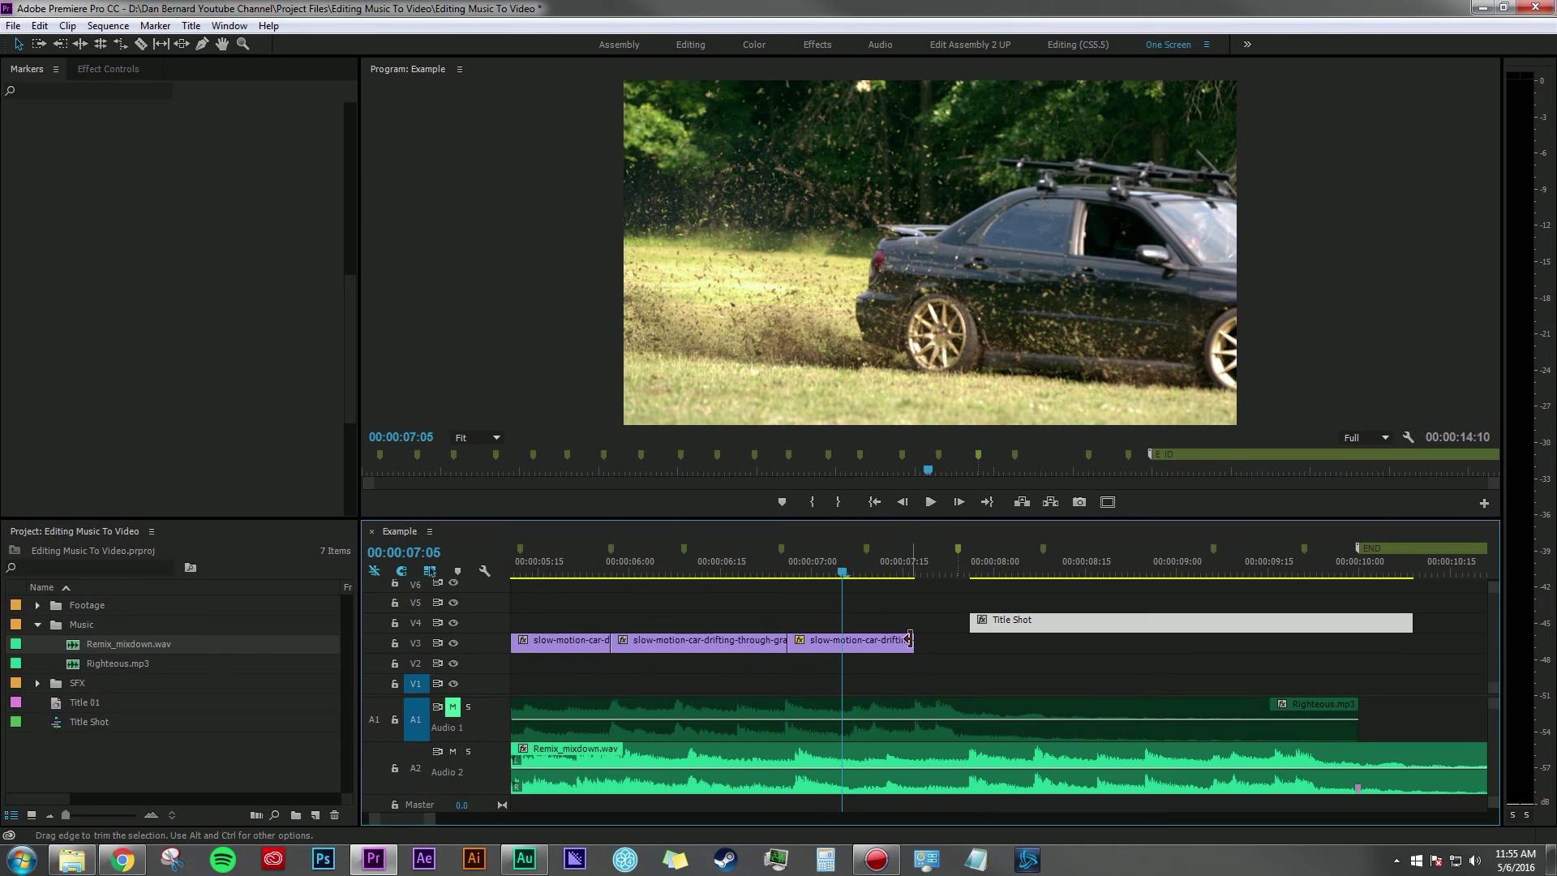
{"action": "left_click_drag", "start_coordinate": [874, 640], "coordinate": [969, 644]}
{"action": "key", "text": "r"}
{"action": "left_click_drag", "start_coordinate": [887, 570], "coordinate": [818, 572]}
Step: Play the second half of the sequence to check the stretched clip and the title against the music
{"action": "key", "text": "minus"}
{"action": "key", "text": "minus"}
{"action": "key", "text": "minus"}
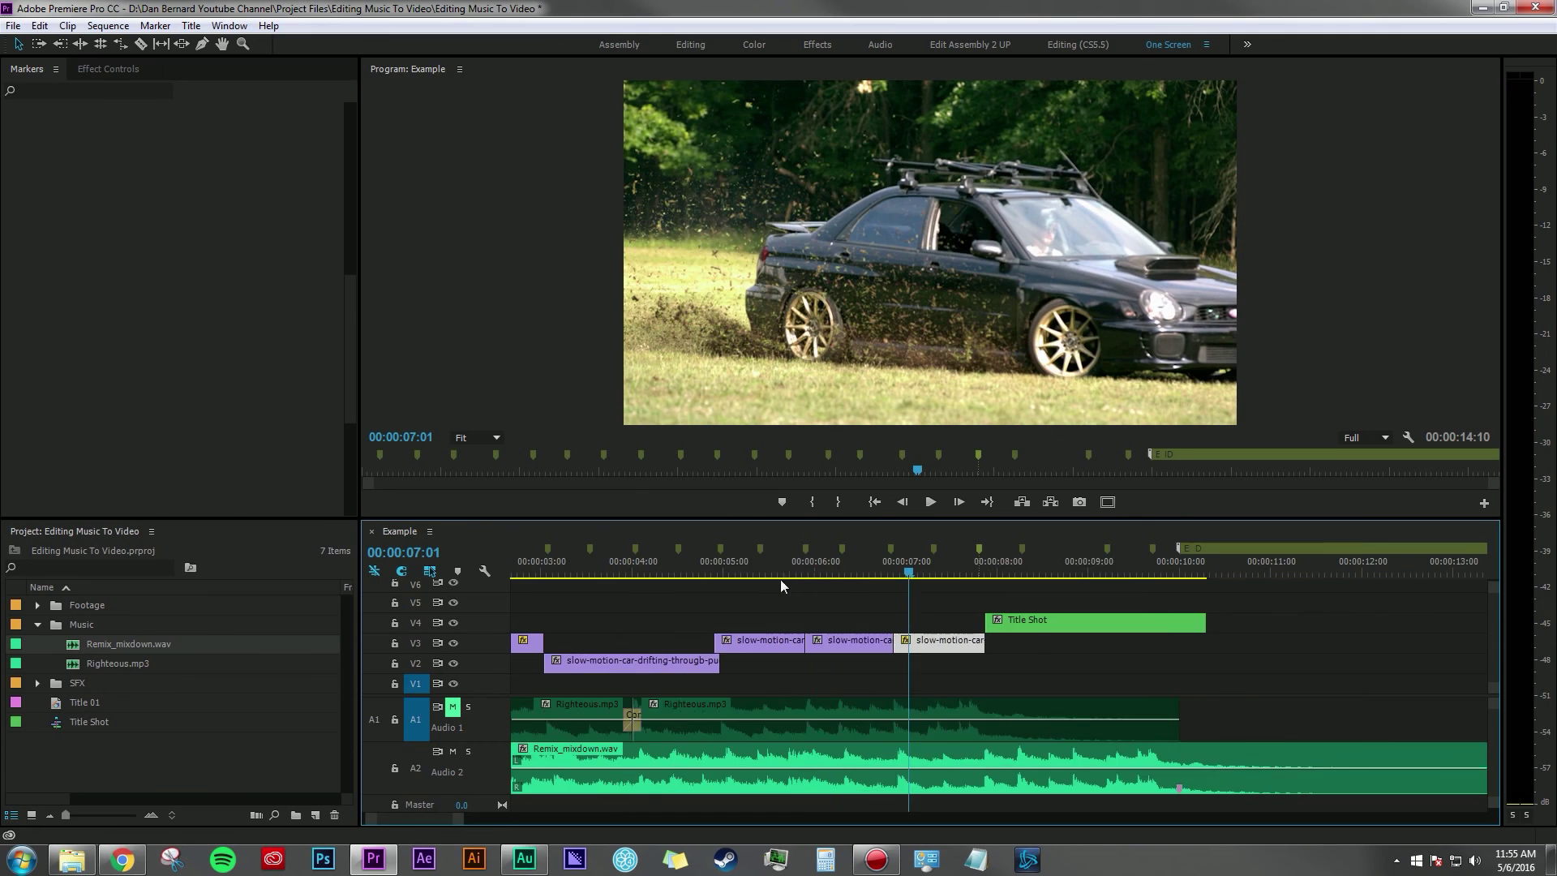
{"action": "key", "text": "v"}
{"action": "left_click", "coordinate": [629, 572]}
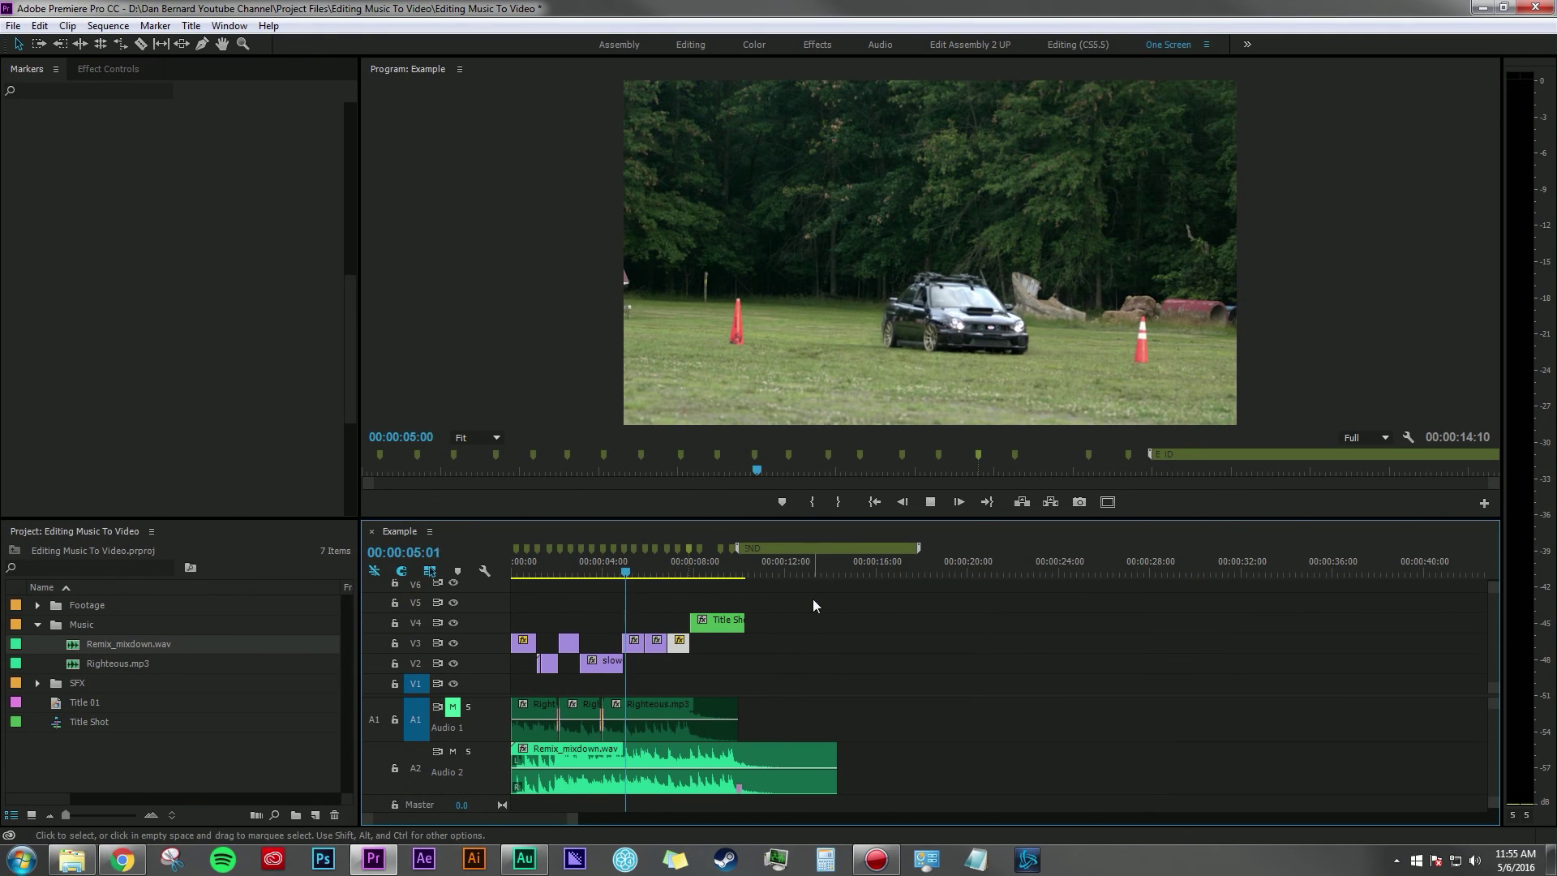
{"action": "key", "text": "space"}
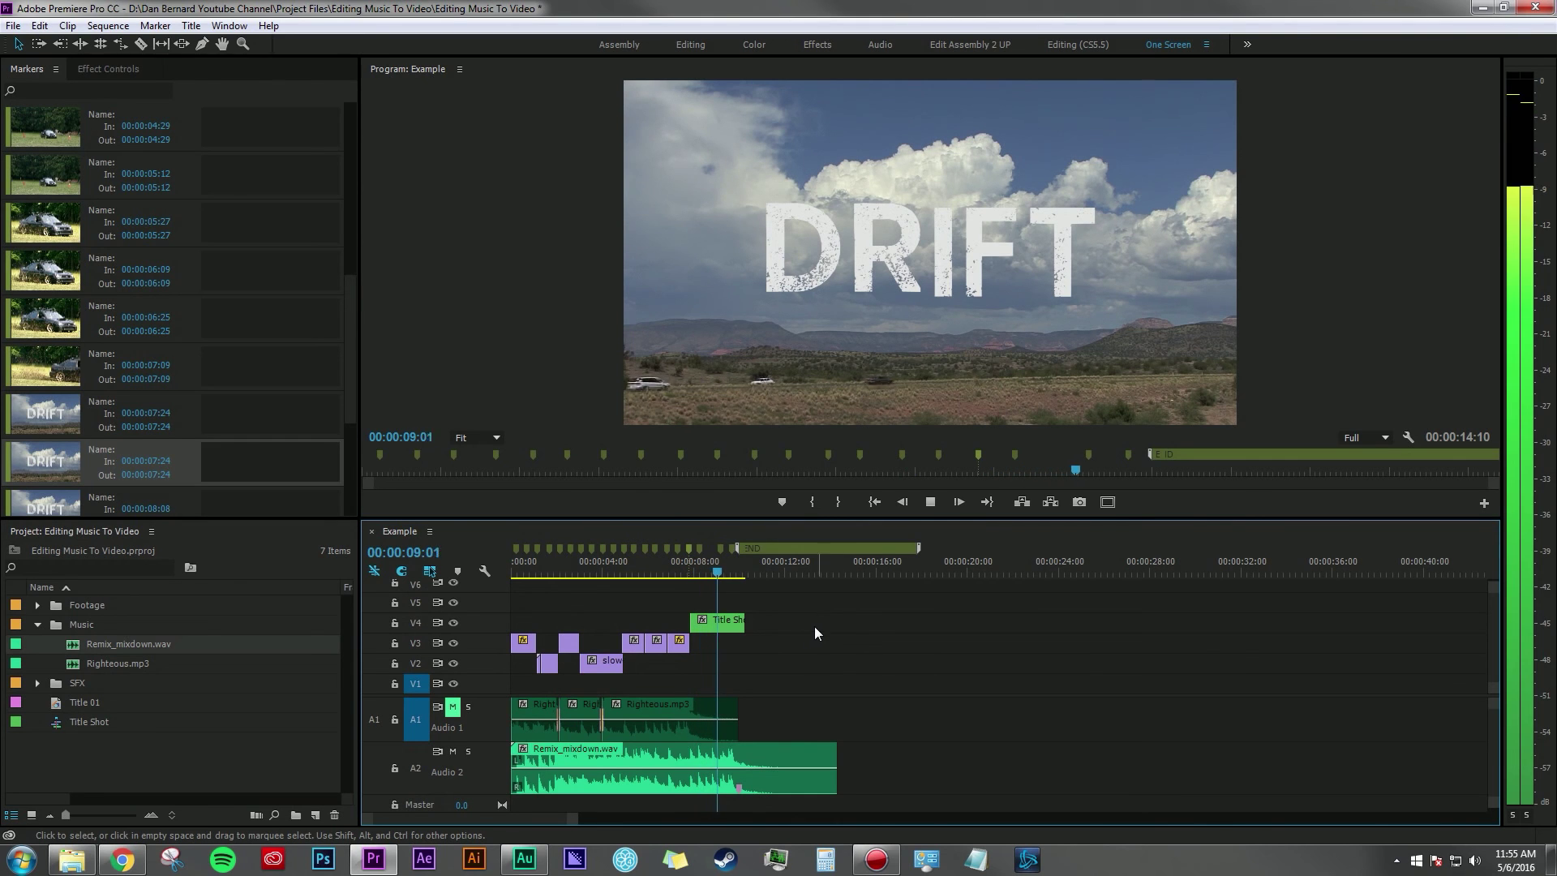
{"action": "key", "text": "space"}
Step: Trim the end of the Title Shot clip back to 00:00:10:00
{"action": "key", "text": "equal"}
{"action": "key", "text": "equal"}
{"action": "key", "text": "equal"}
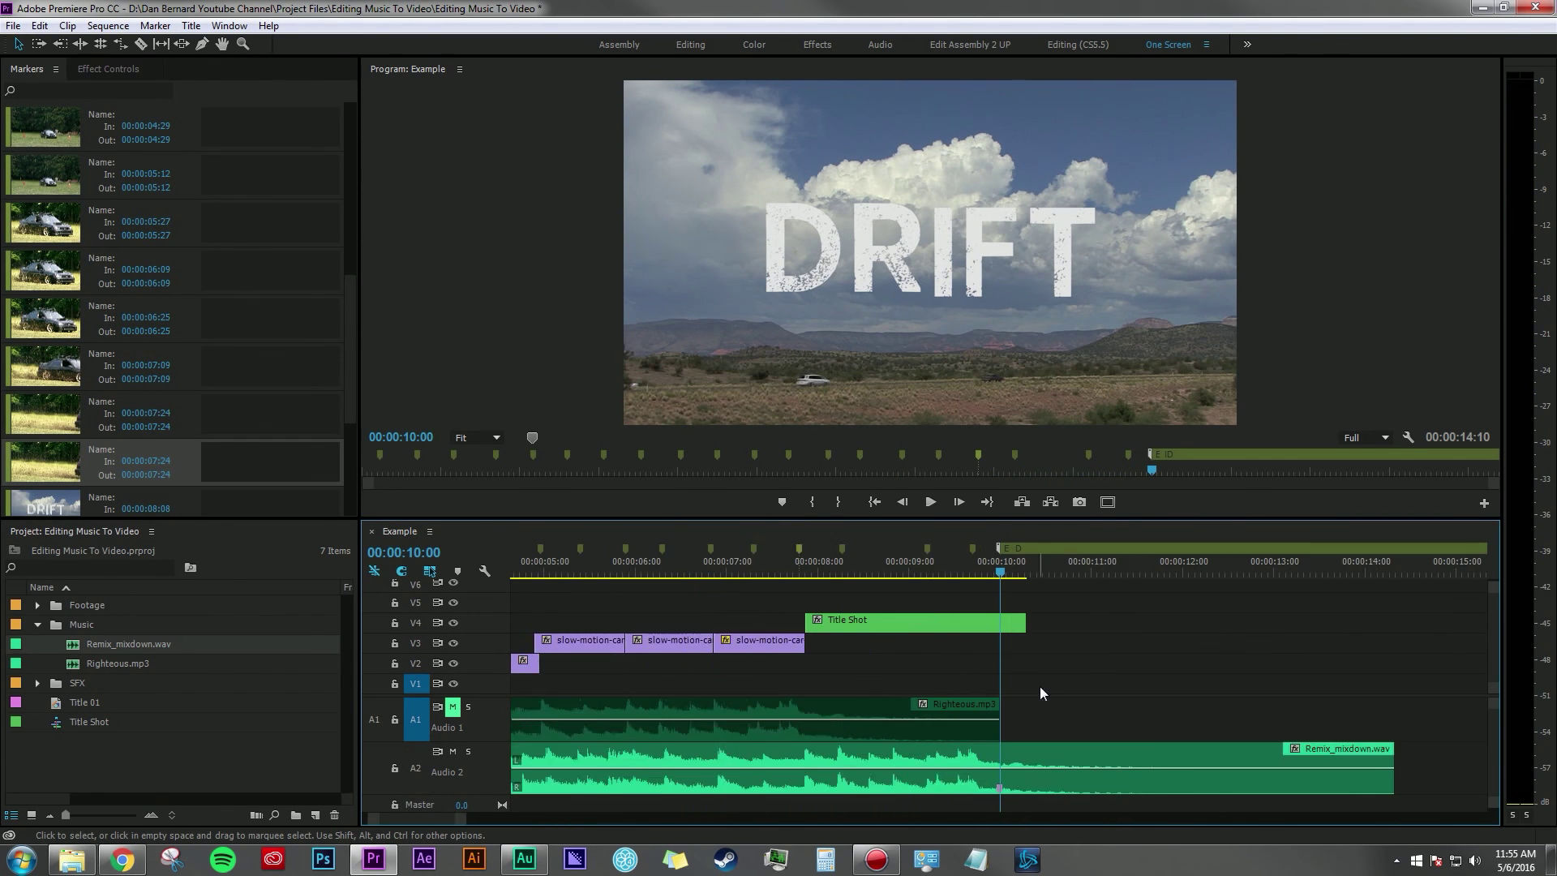
{"action": "left_click_drag", "start_coordinate": [1051, 621], "coordinate": [999, 621]}
Step: Play the sequence through the title to its end to check the timing against the remixed music
{"action": "left_click_drag", "start_coordinate": [979, 568], "coordinate": [600, 577]}
{"action": "key", "text": "minus"}
{"action": "key", "text": "minus"}
{"action": "key", "text": "minus"}
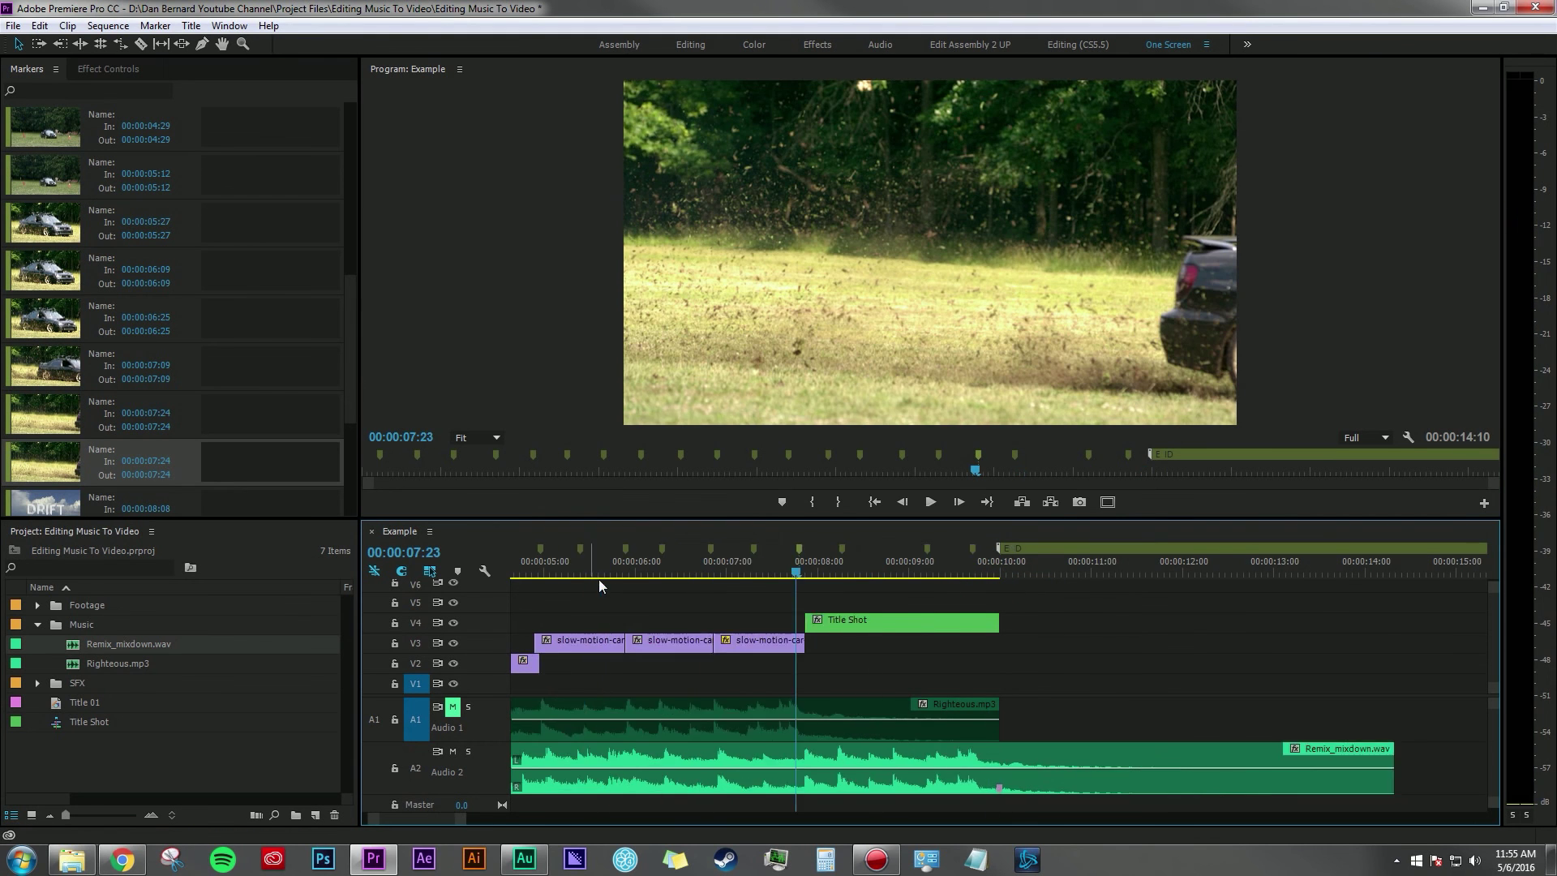
{"action": "key", "text": "space"}
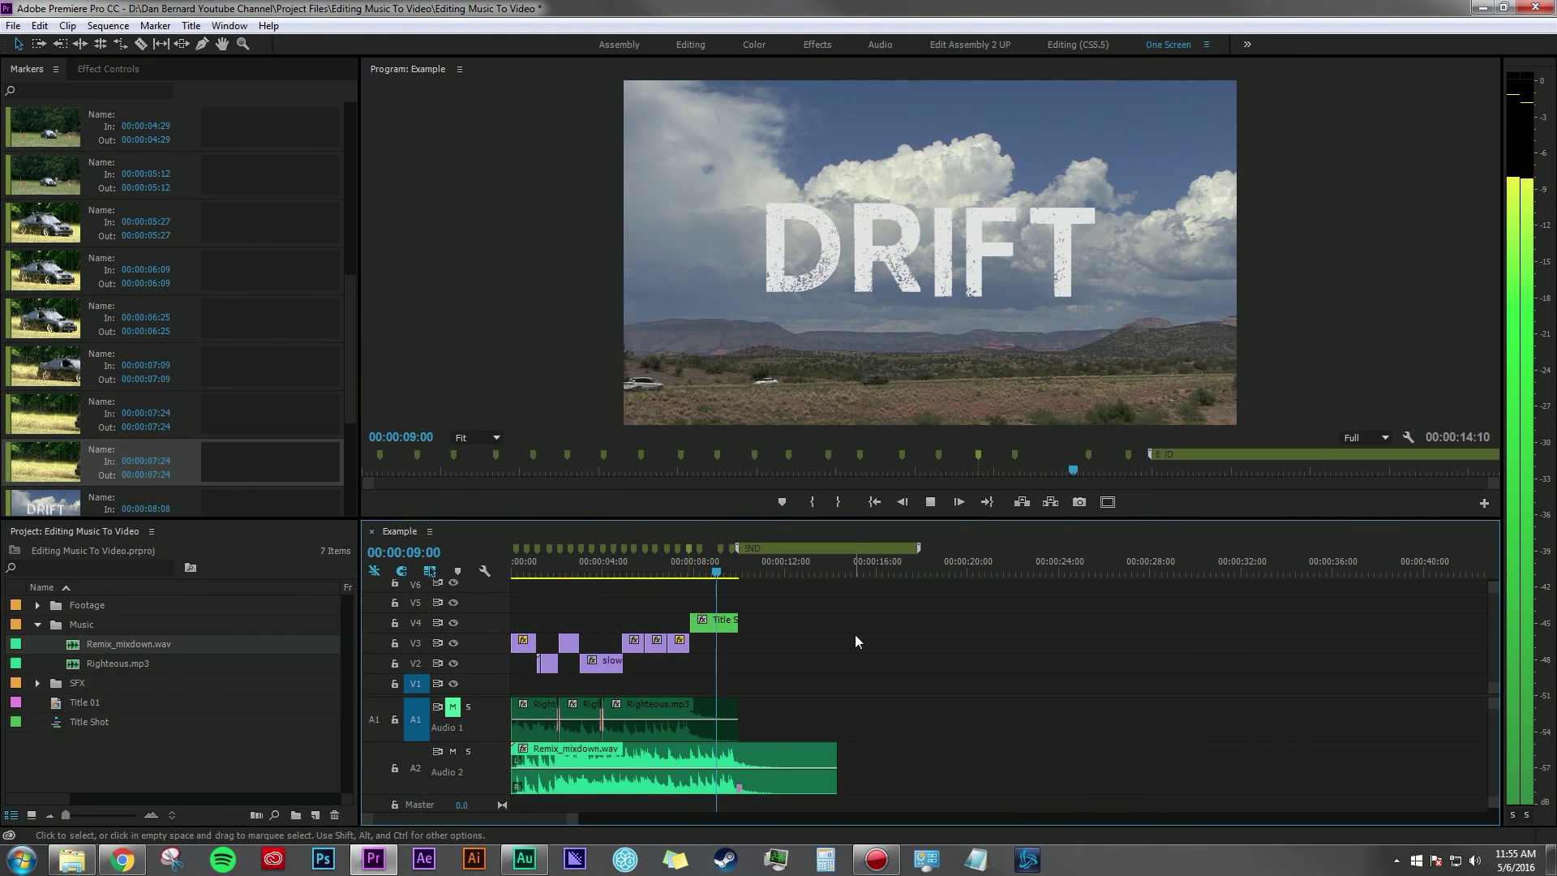
{"action": "key", "text": "space"}
{"action": "key", "text": "equal"}
{"action": "key", "text": "equal"}
{"action": "key", "text": "equal"}
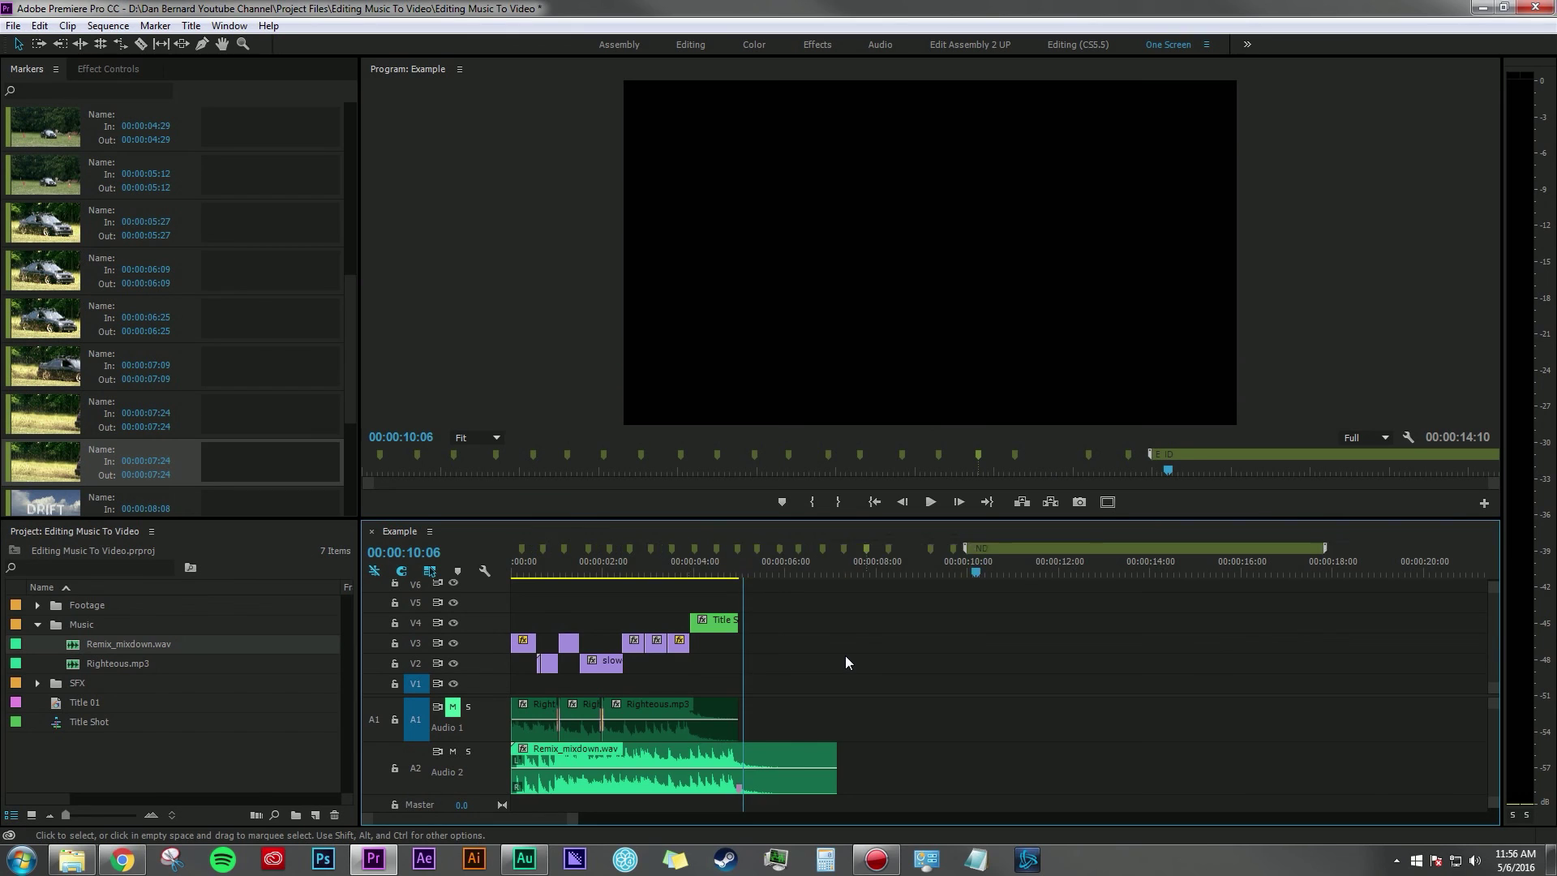
{"action": "key", "text": "minus"}
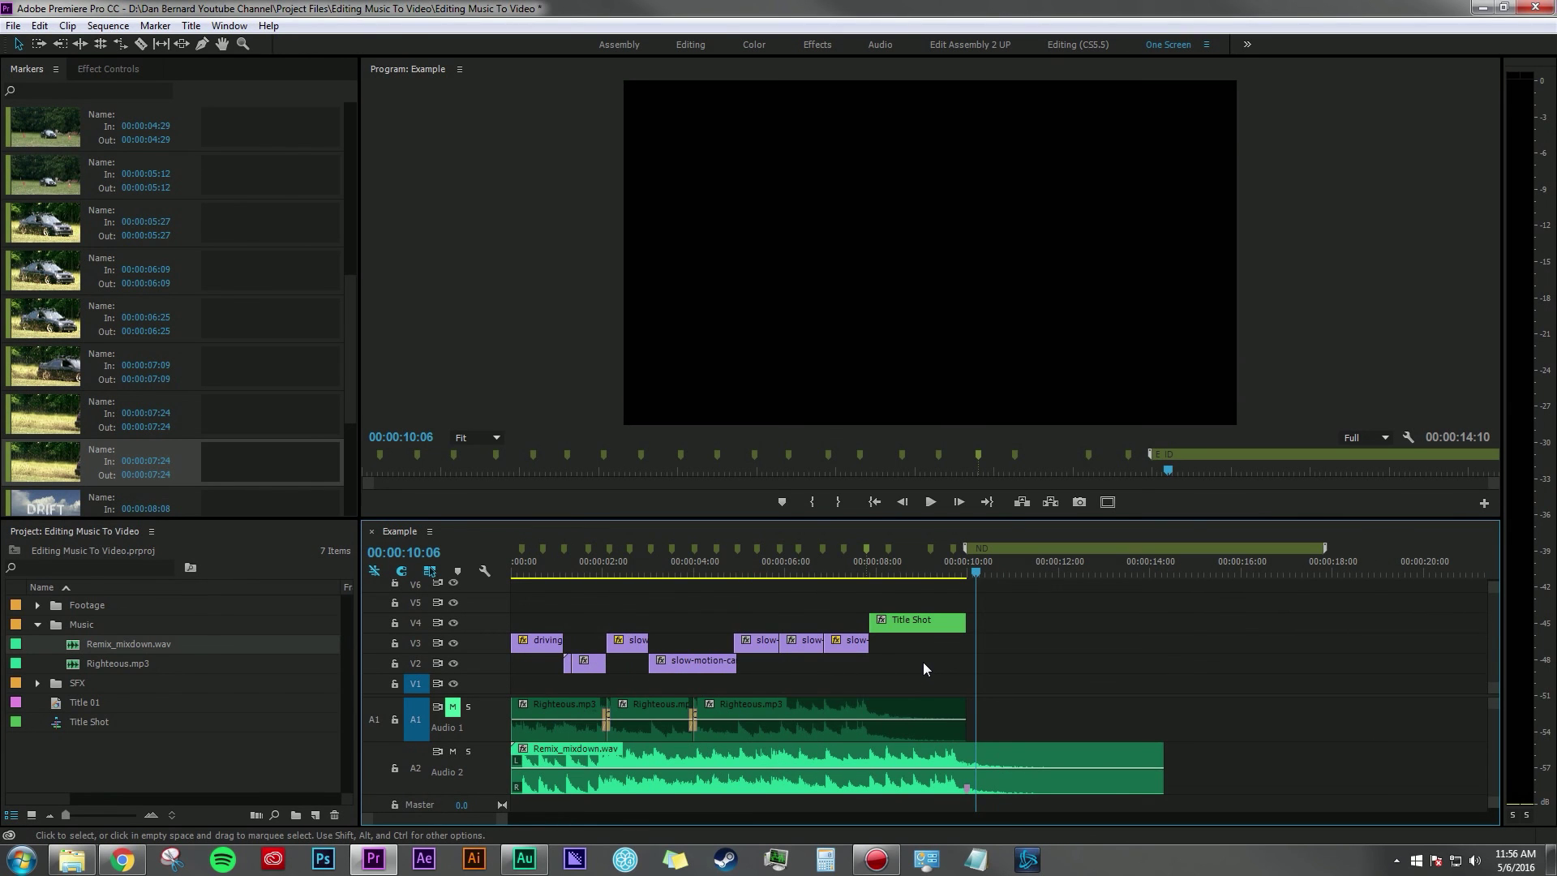